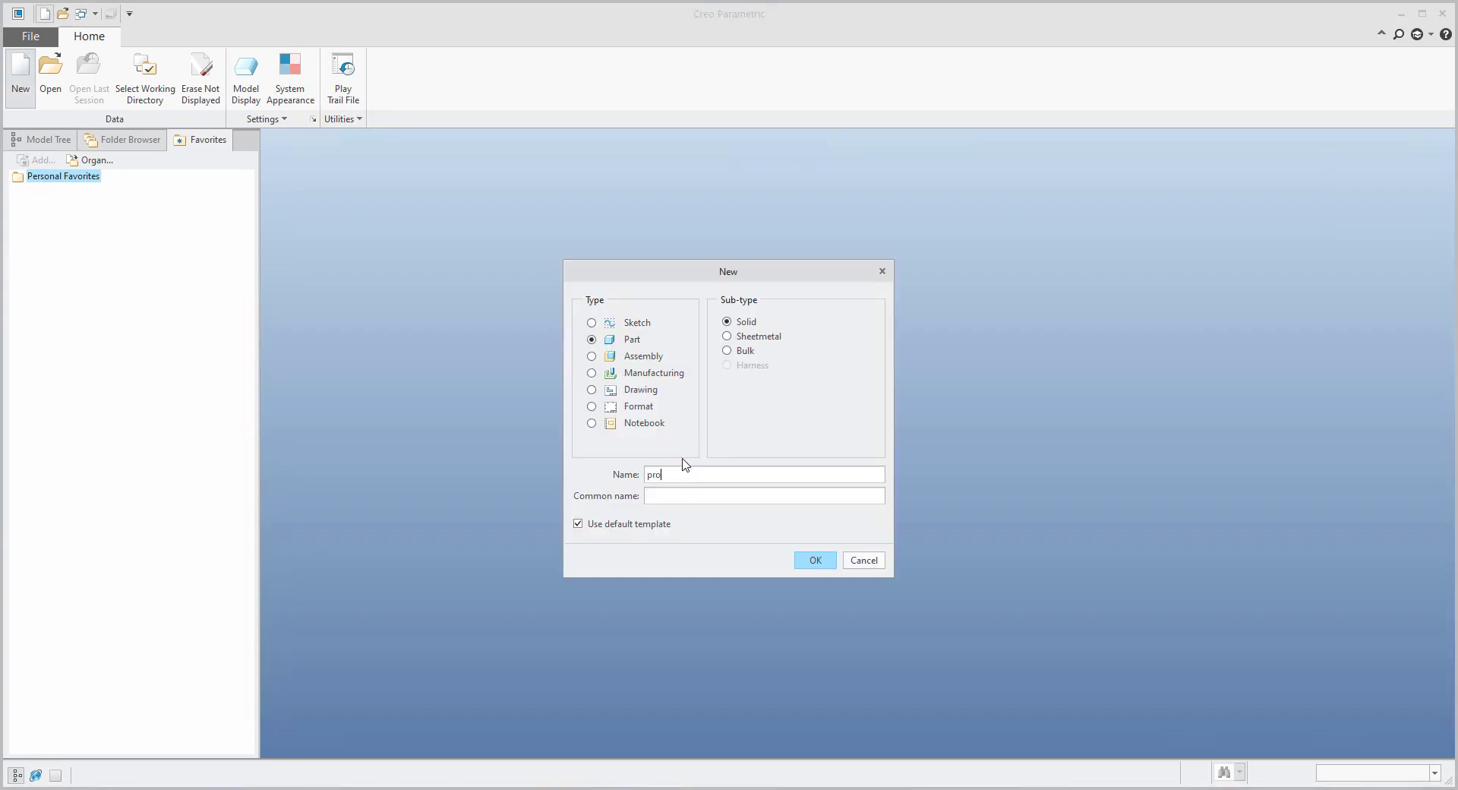
- Create a new assembly named PROP from the default template
left_click(642, 357)
left_click(798, 561)
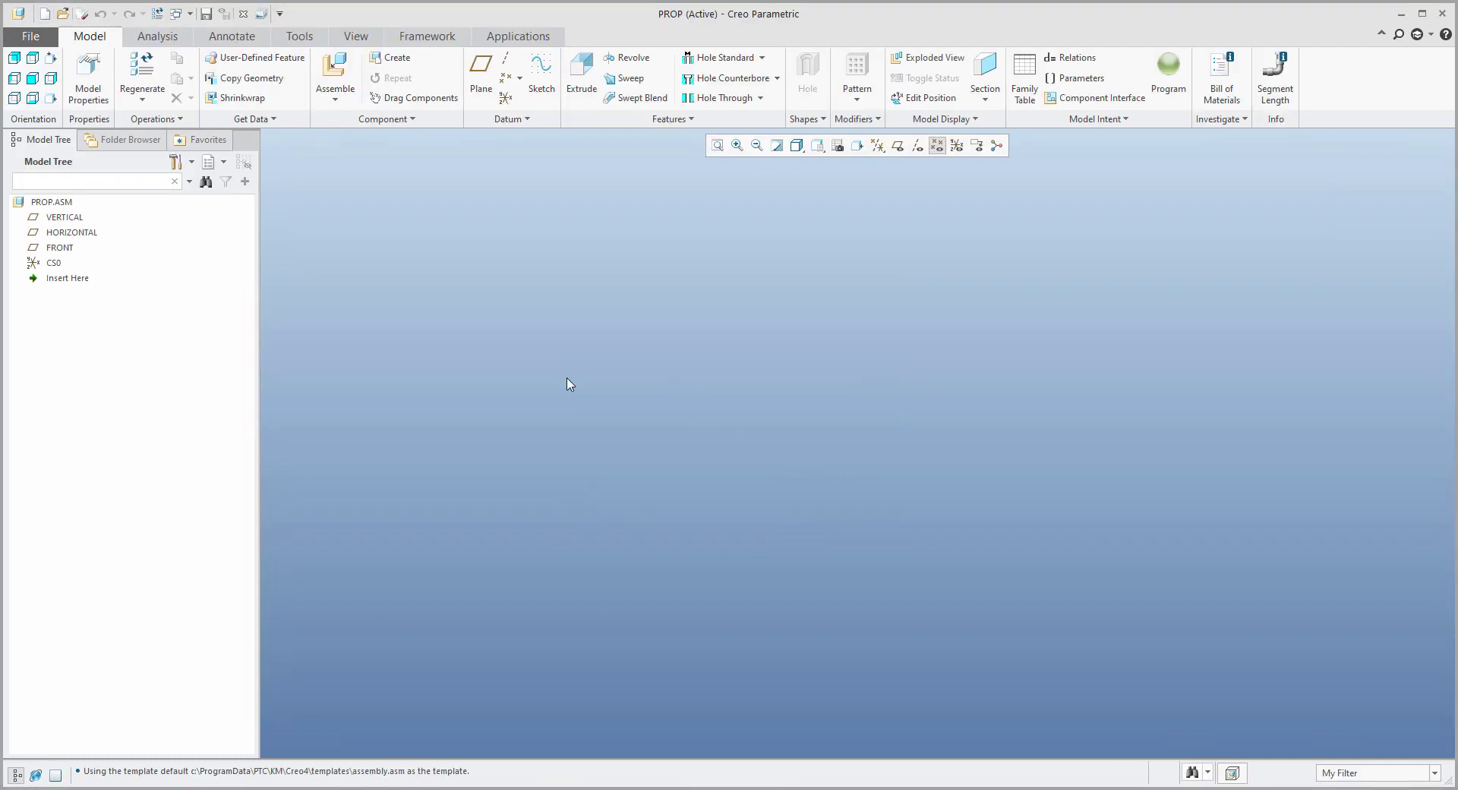
- Assemble BASE.PRT fixed at the Default position
left_click(342, 71)
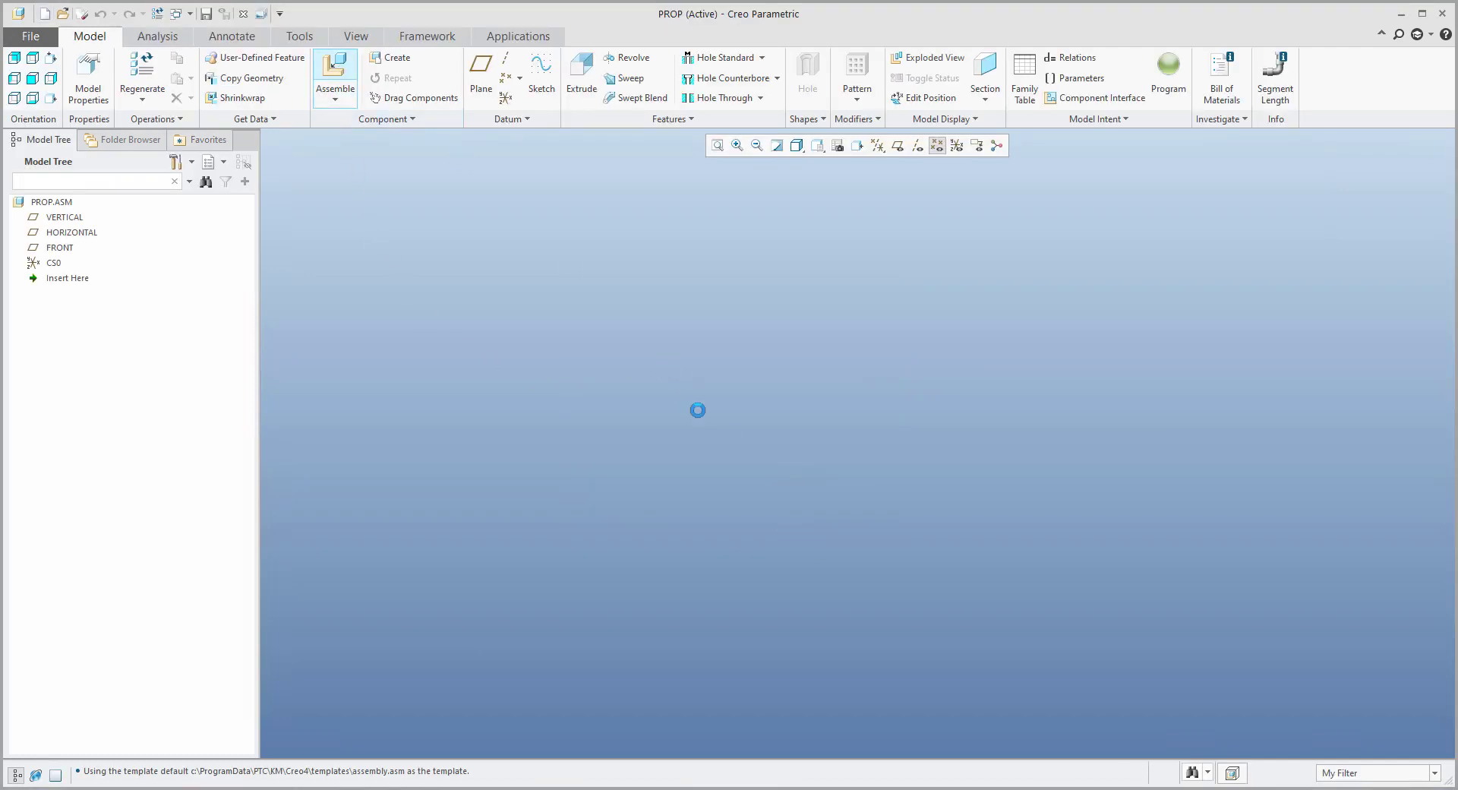
double_click(579, 302)
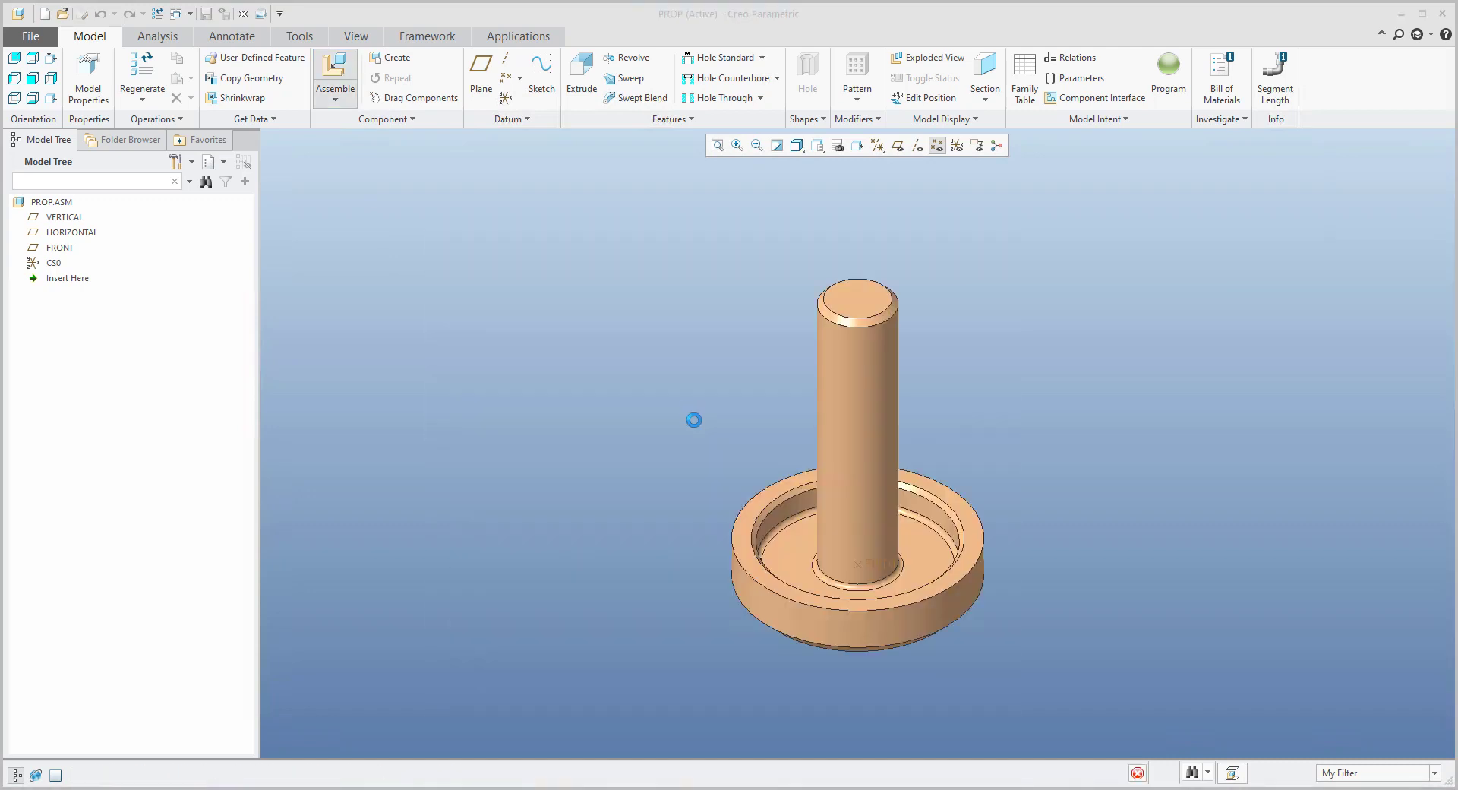
left_click(252, 83)
left_click(242, 232)
middle_click(600, 338)
middle_click_drag(722, 409, 832, 433)
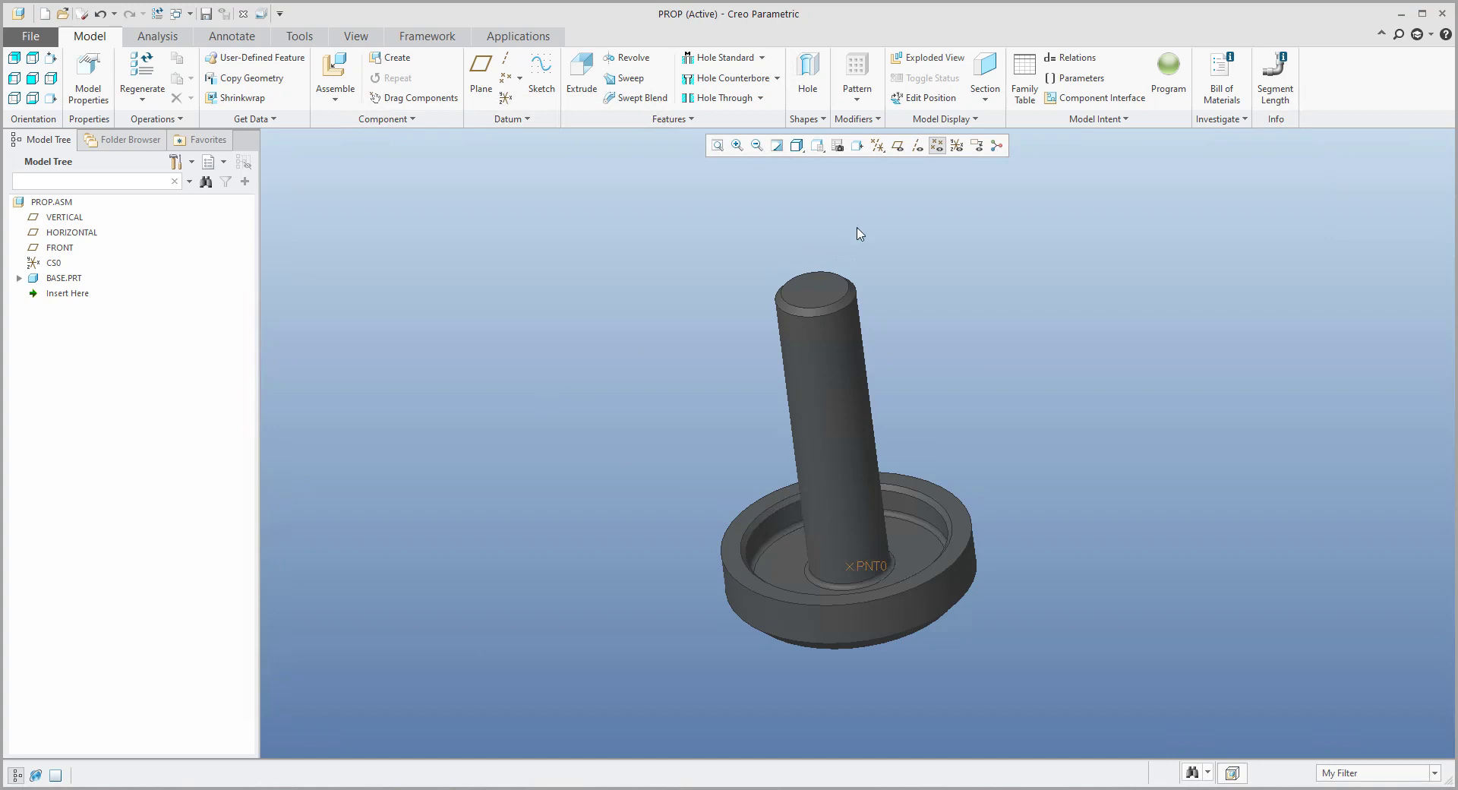
- Hide datum points and bring PLATE.PRT into the assembly beside the shaft
left_click(937, 145)
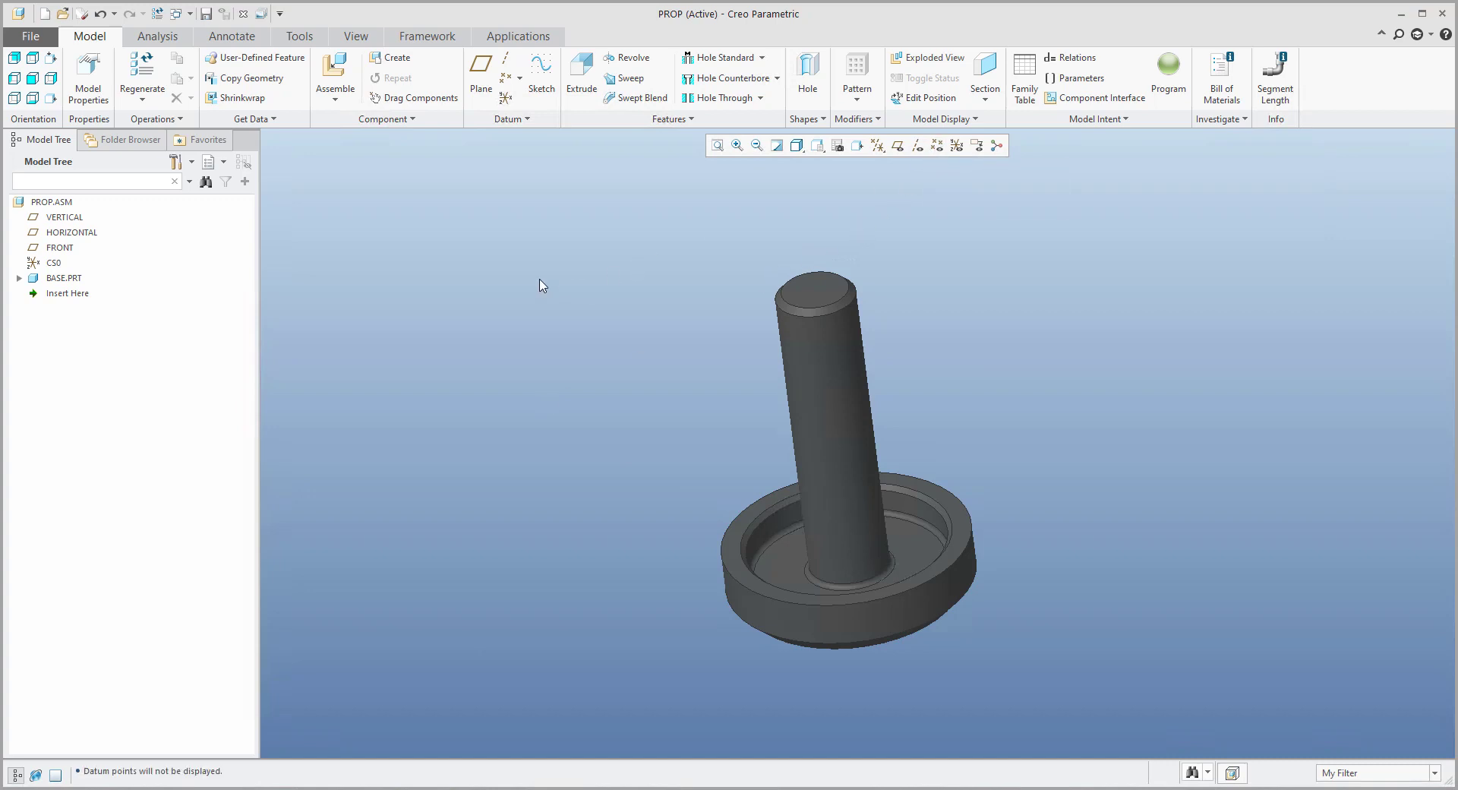
left_click(336, 57)
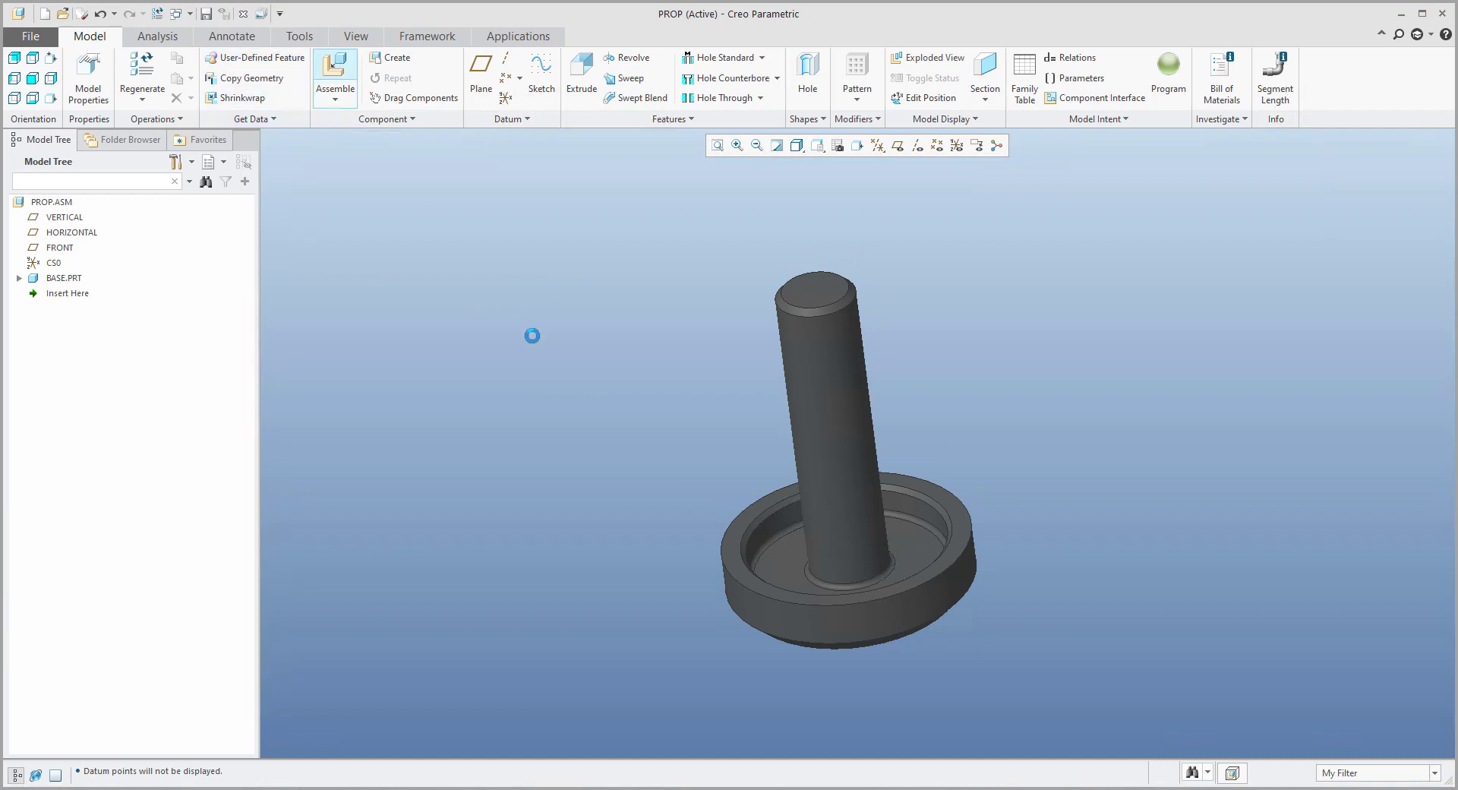
double_click(571, 319)
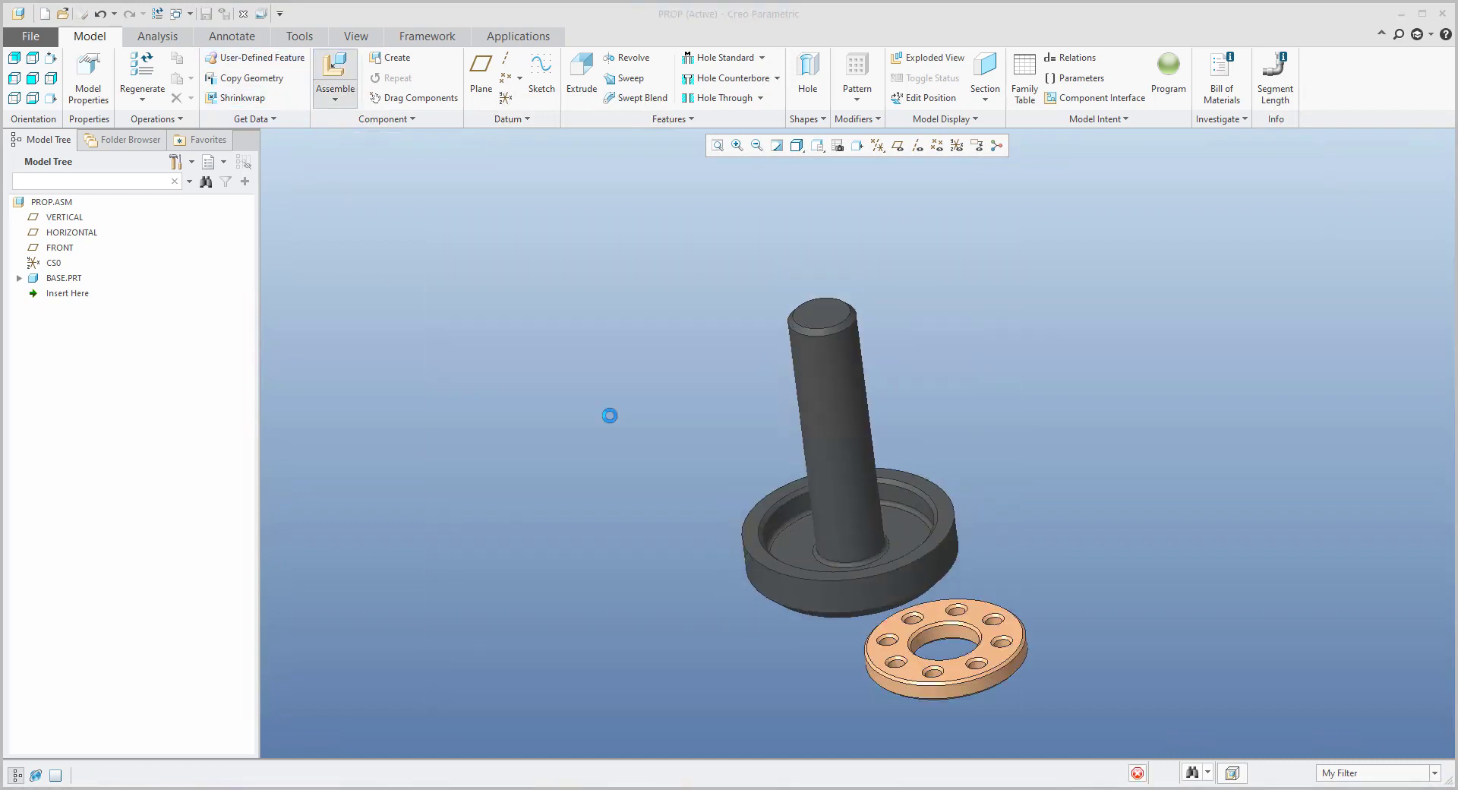
right_click_drag(680, 435, 498, 243, "ctrl+alt")
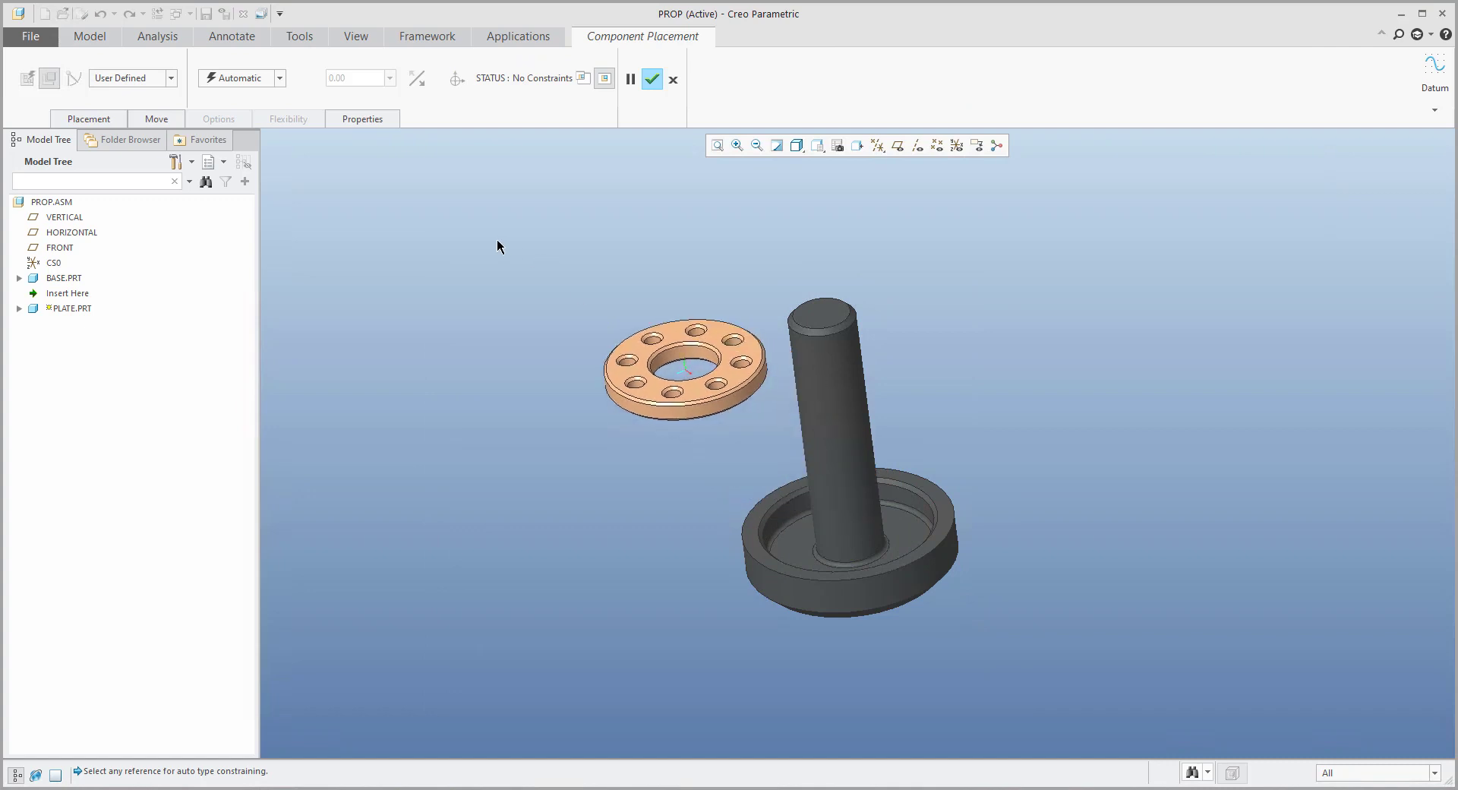
- Give the plate a Slider connection aligning its bore with the shaft
right_click_drag(625, 413, 596, 402, "ctrl+alt")
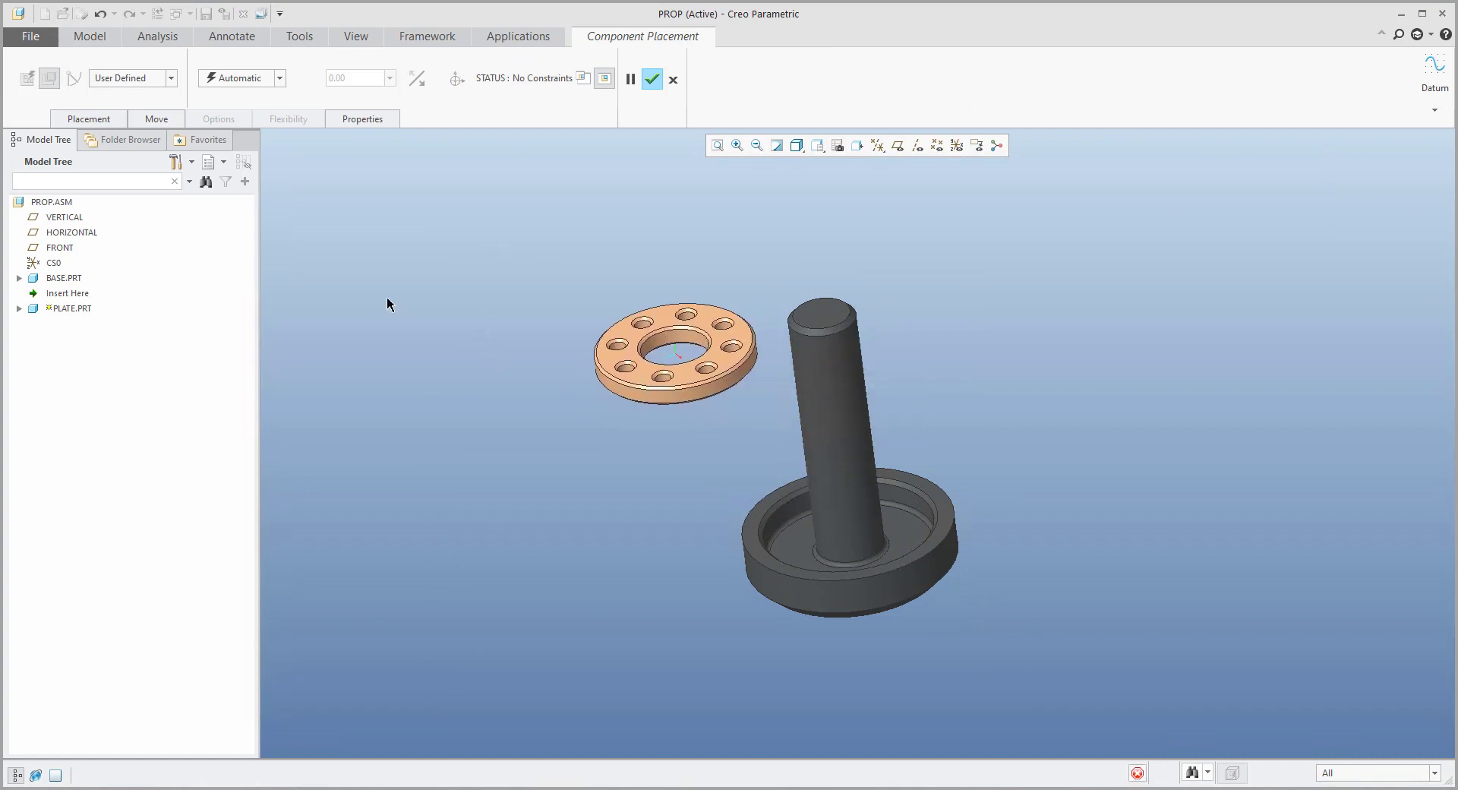
left_click(130, 78)
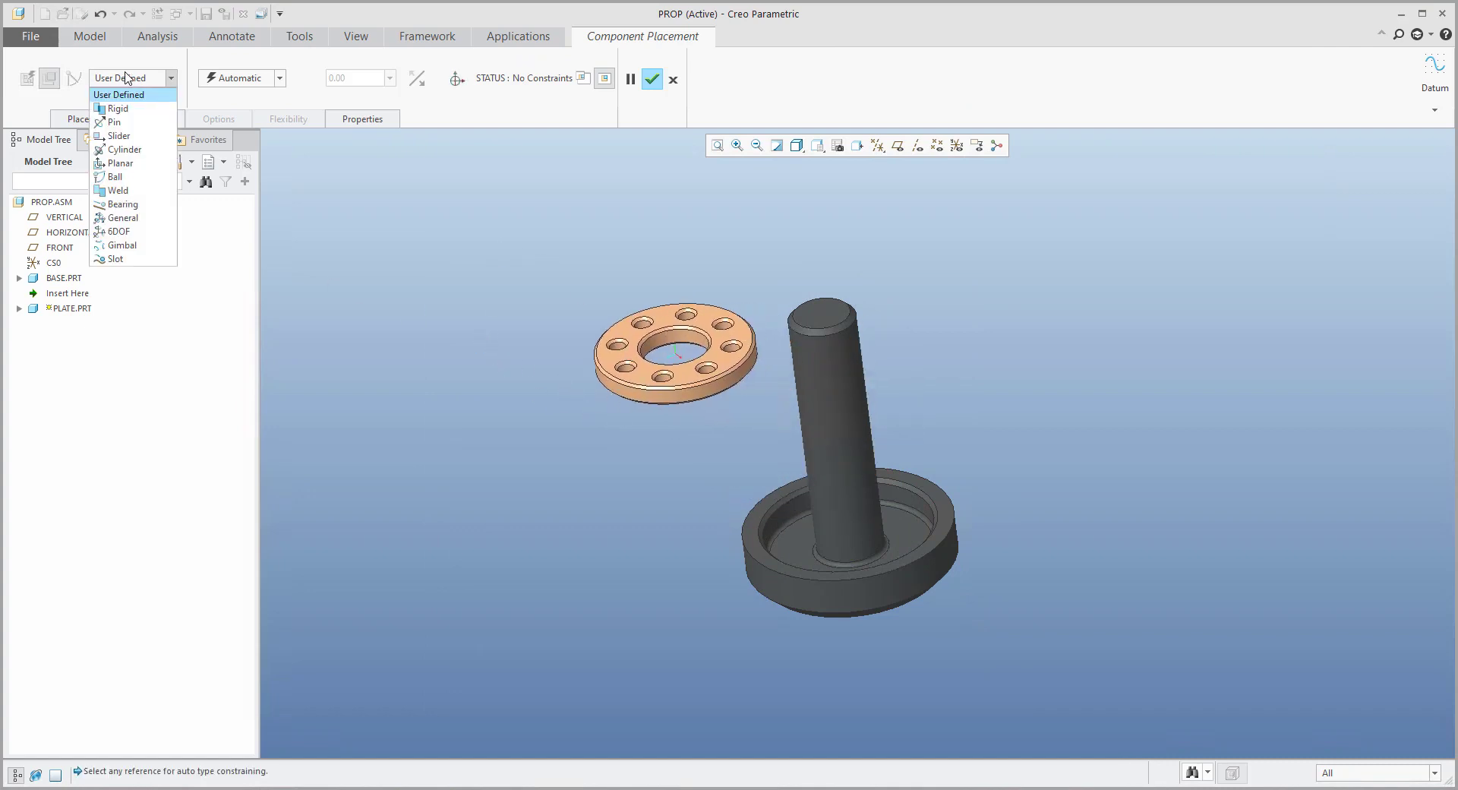
left_click(118, 136)
left_click(682, 336)
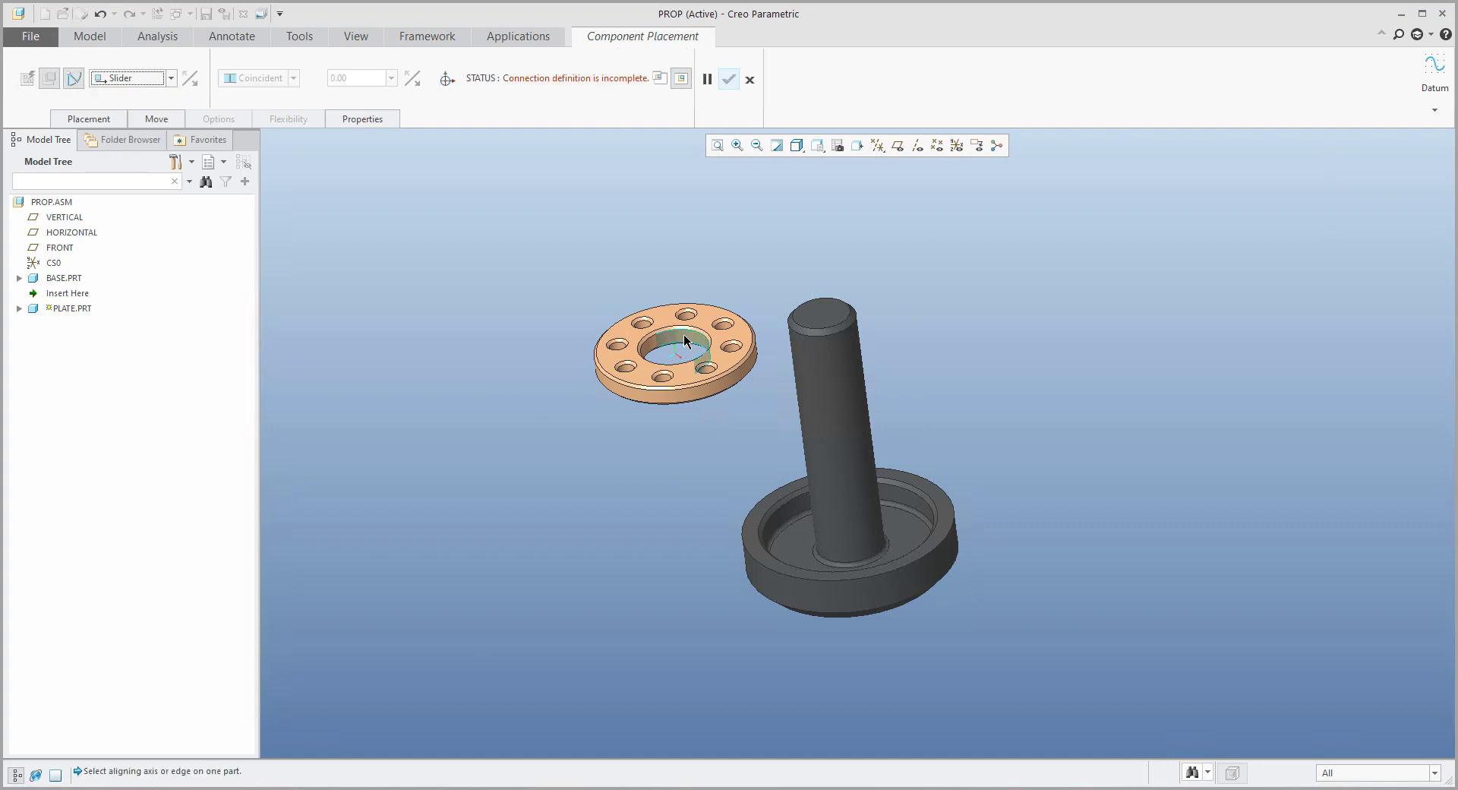
left_click(857, 416)
left_click_drag(899, 370, 930, 398, "ctrl+alt")
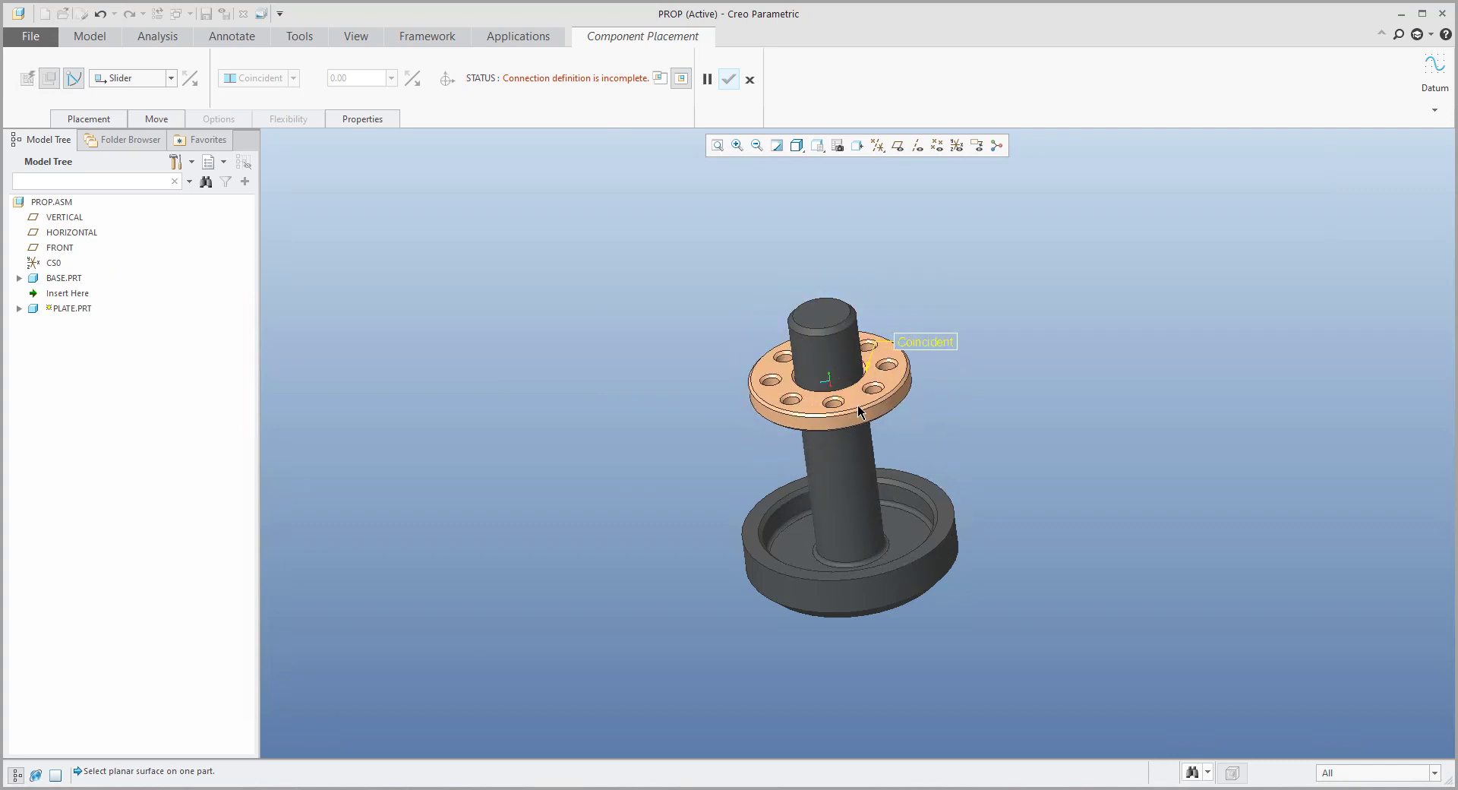
- Set the slider rotation reference from the plate RIGHT datum to the base FRONT datum
left_click(96, 125)
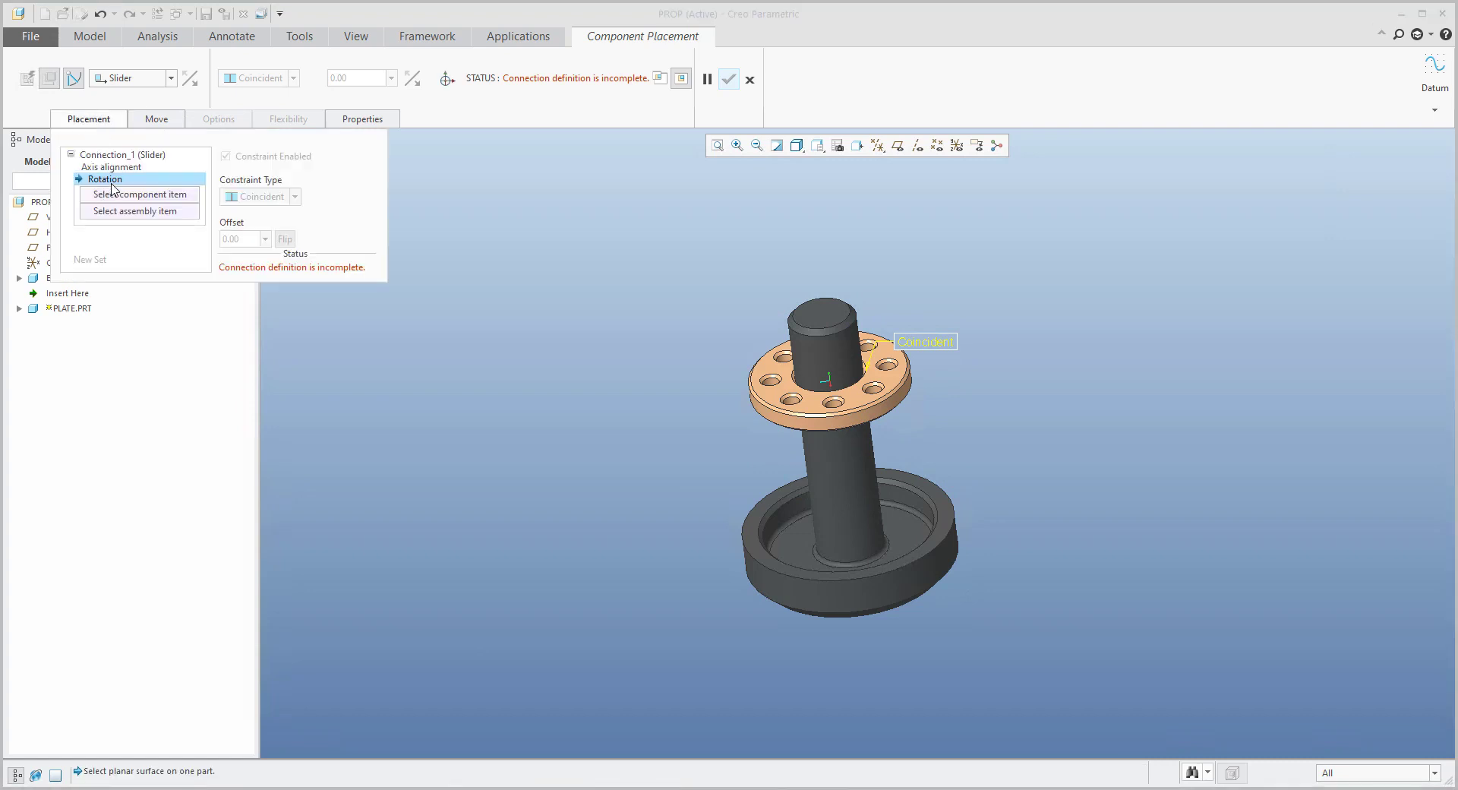
left_click(897, 145)
scroll(881, 435, "down", 3)
middle_click_drag(880, 435, 958, 435)
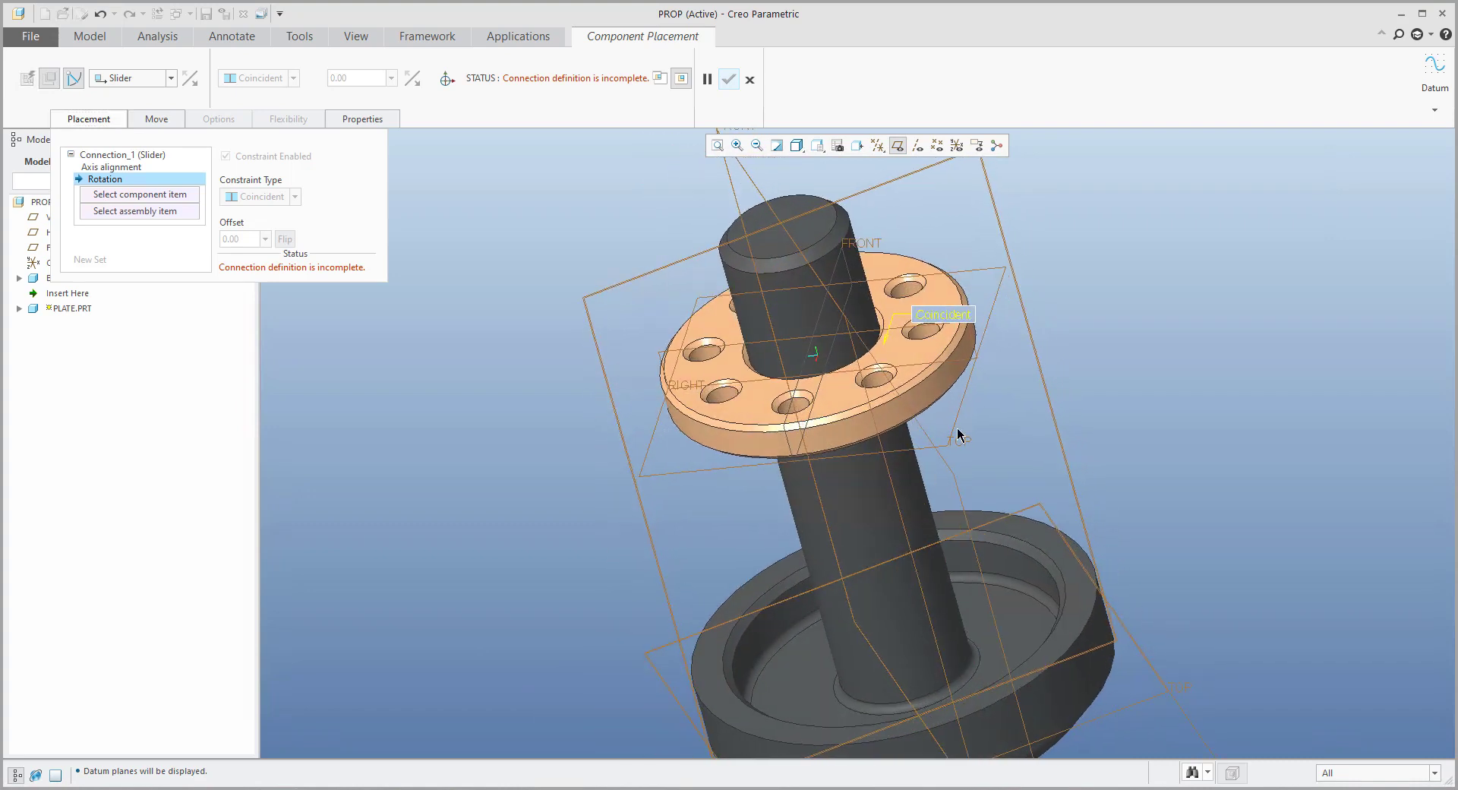
left_click(974, 337)
scroll(968, 439, "up", 2)
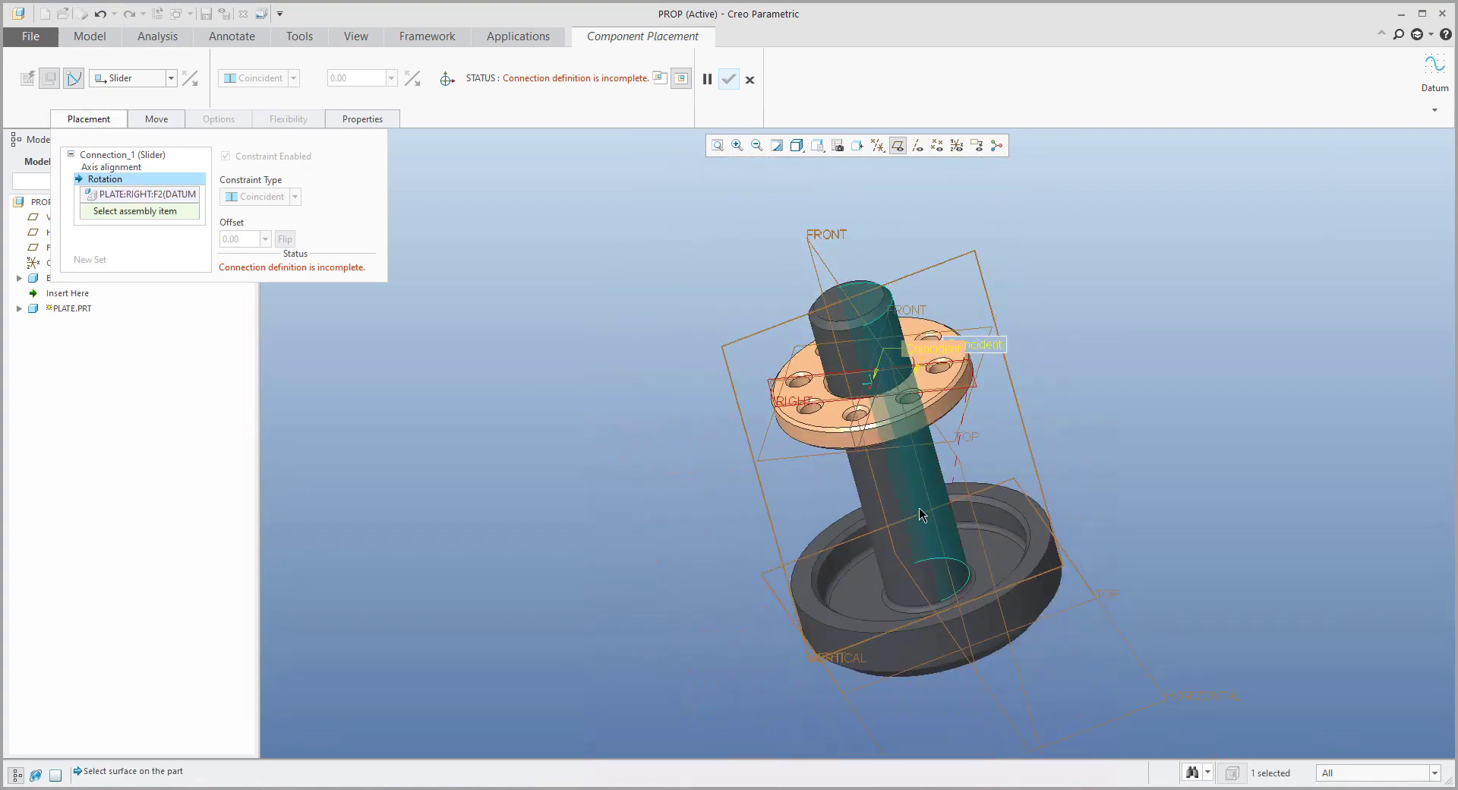
left_click(927, 491)
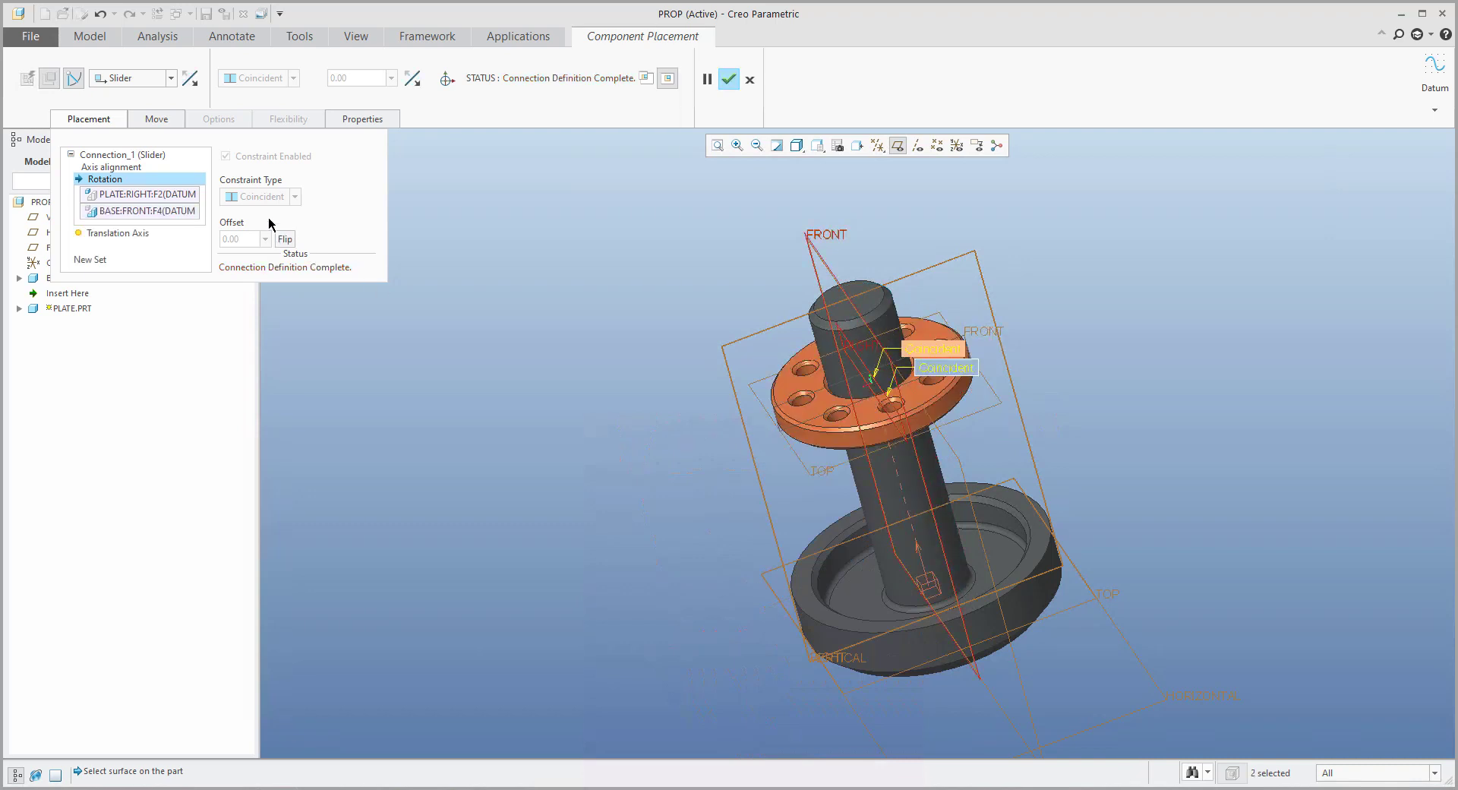
middle_click_drag(713, 322, 634, 377)
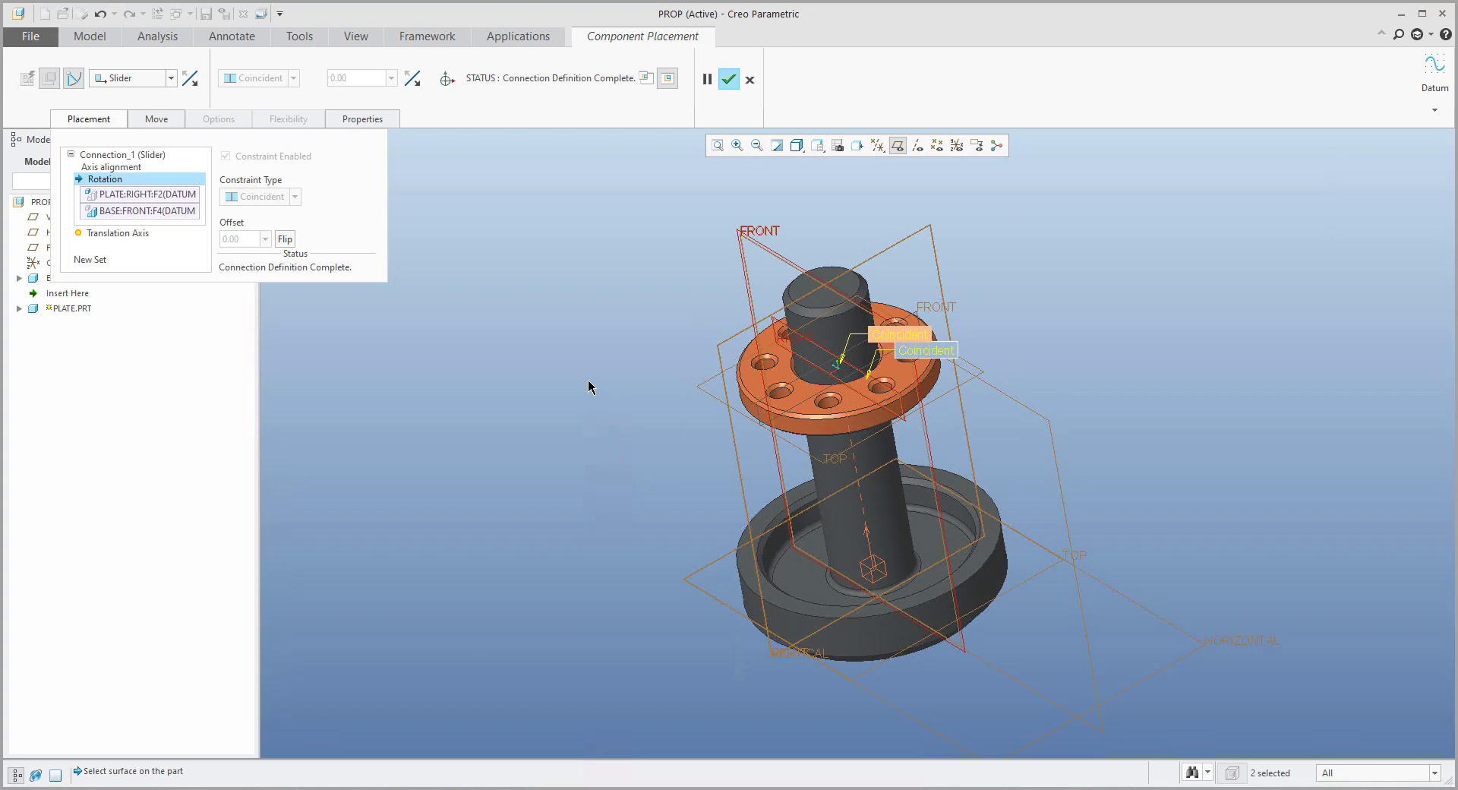
left_click(897, 145)
mouse_move(714, 329)
middle_mouse_down()
mouse_move(706, 253)
mouse_move(697, 307)
middle_mouse_up()
- Pick the plate surface and base inner surface as the translation axis zero references
left_click(122, 233)
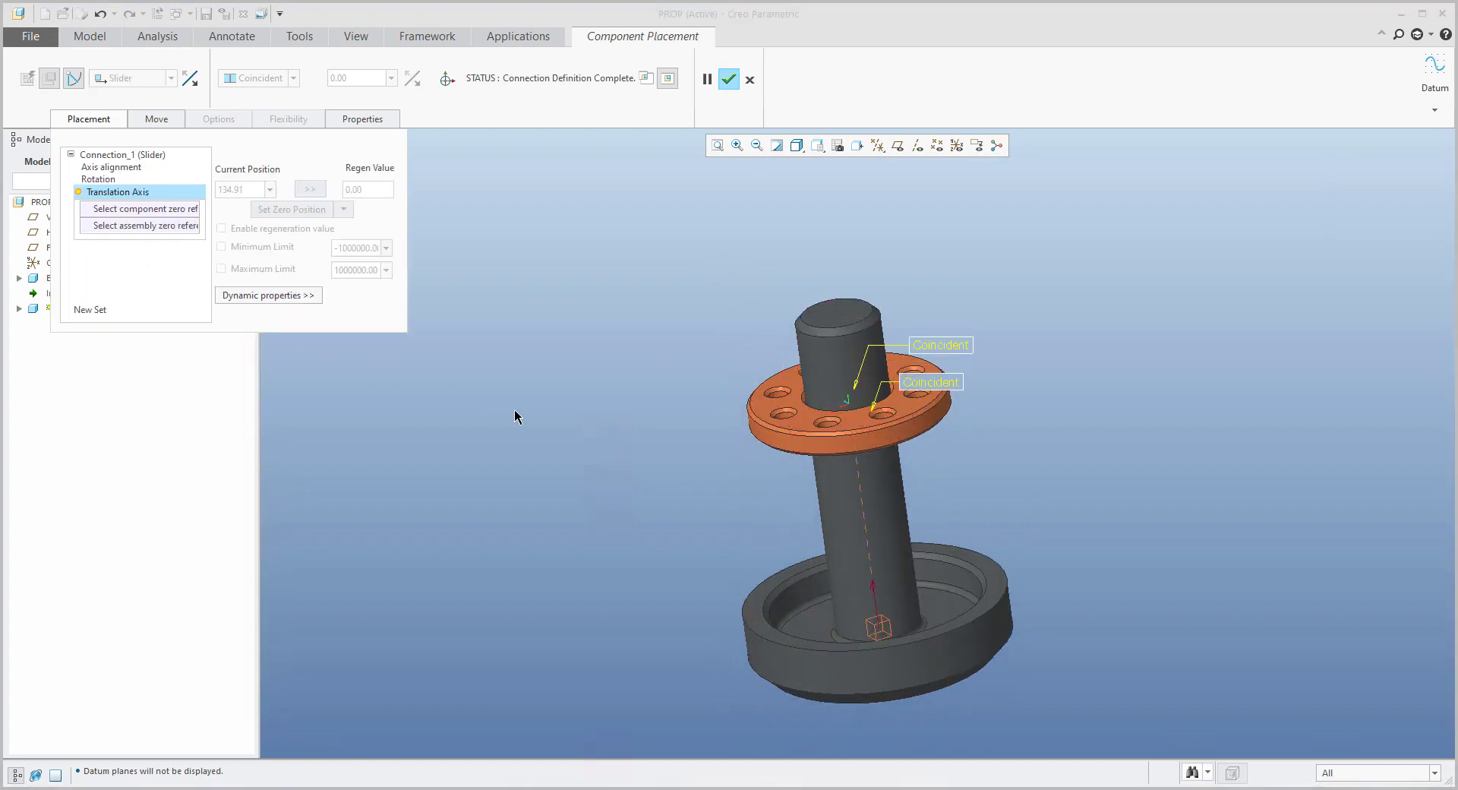
left_click(127, 211)
middle_click_drag(887, 427, 917, 454)
scroll(933, 488, "down", 4)
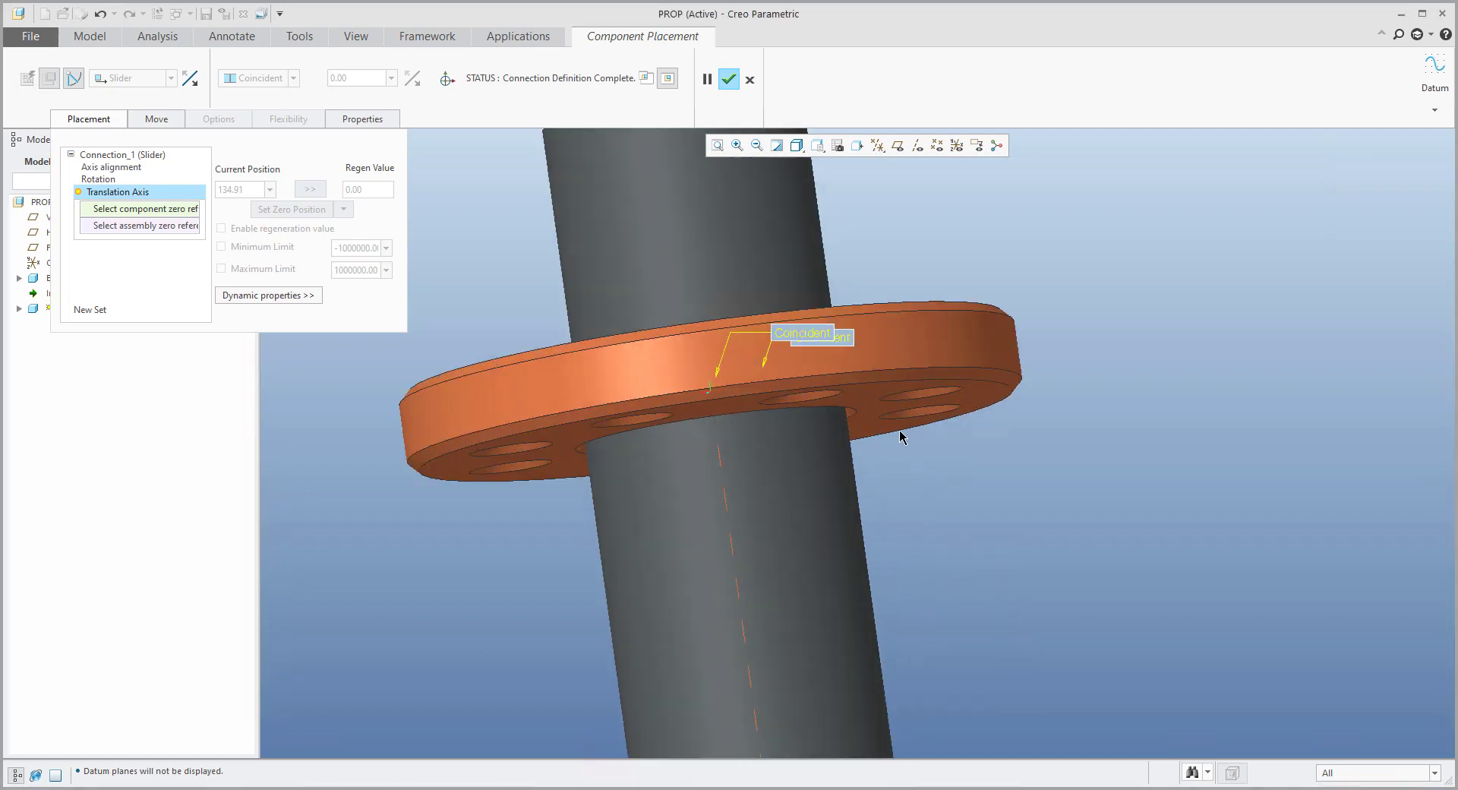
left_click(868, 427)
scroll(867, 427, "up", 5)
middle_click_drag(873, 445, 896, 503)
left_click(898, 498)
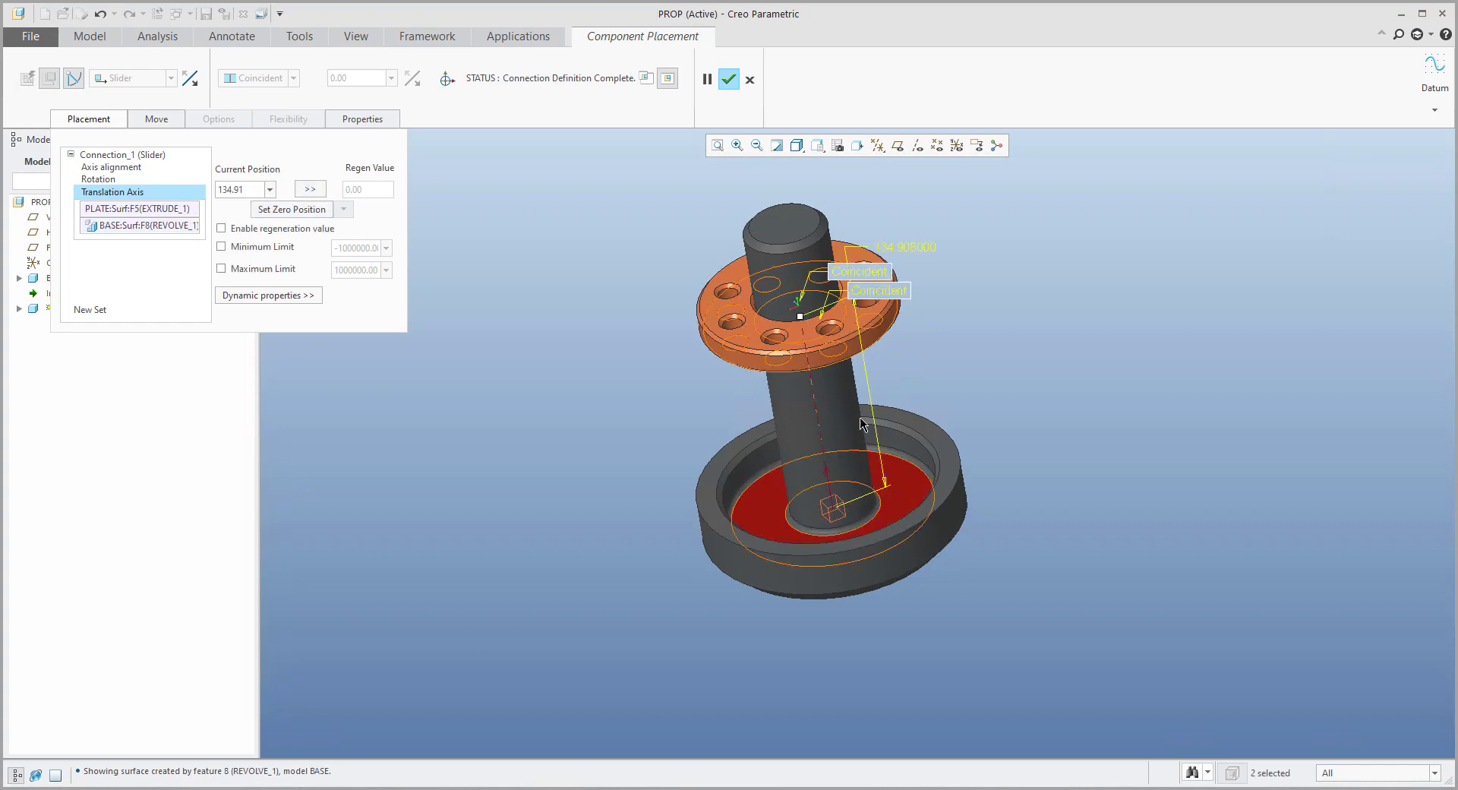
- Set the plate's slide distance from the base to 135
double_click(905, 248)
type("135")
key("Return")
middle_click_drag(975, 340, 946, 322)
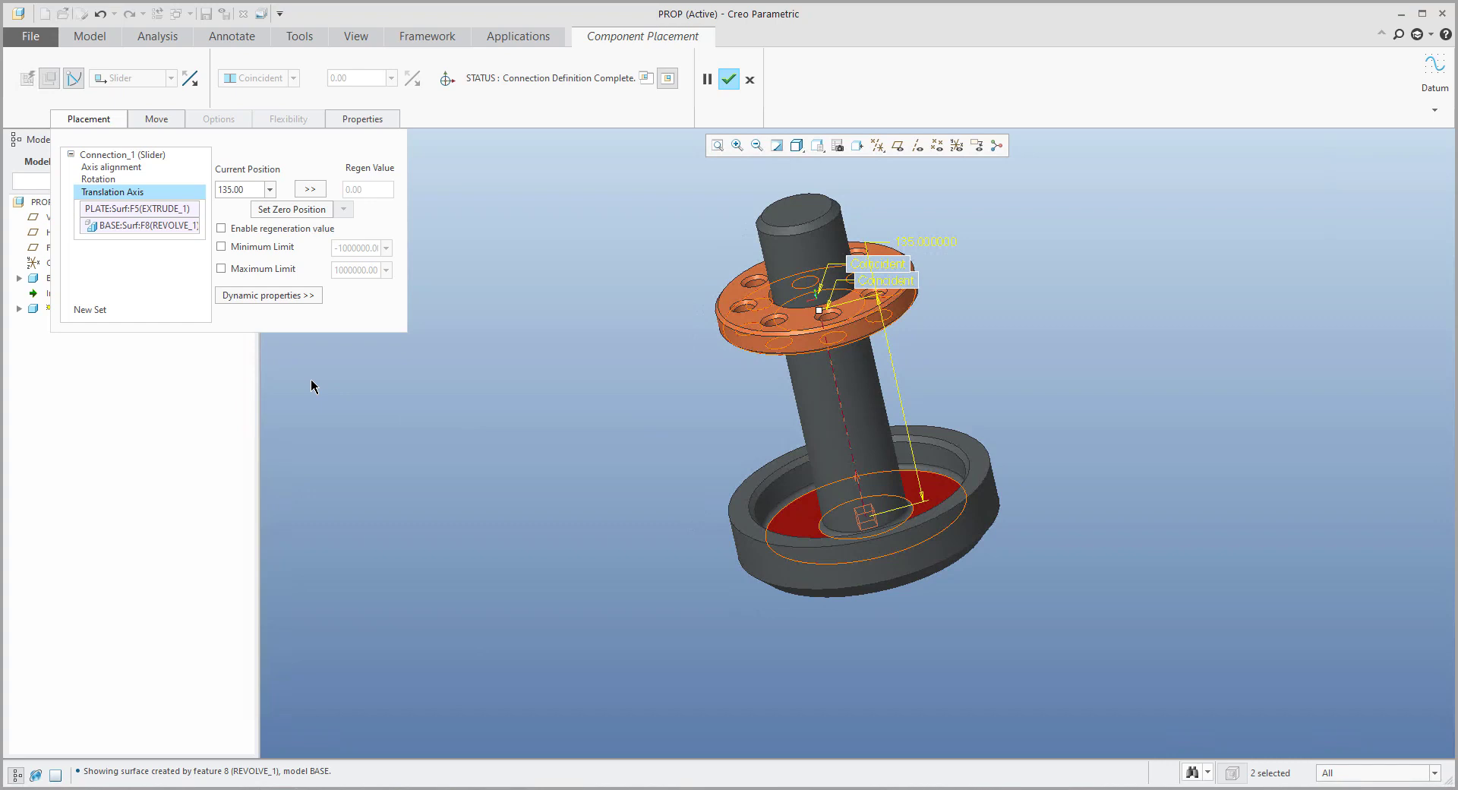
- Limit the slide to maximum 135 and minimum 0, and finalize the plate placement
left_click(221, 268)
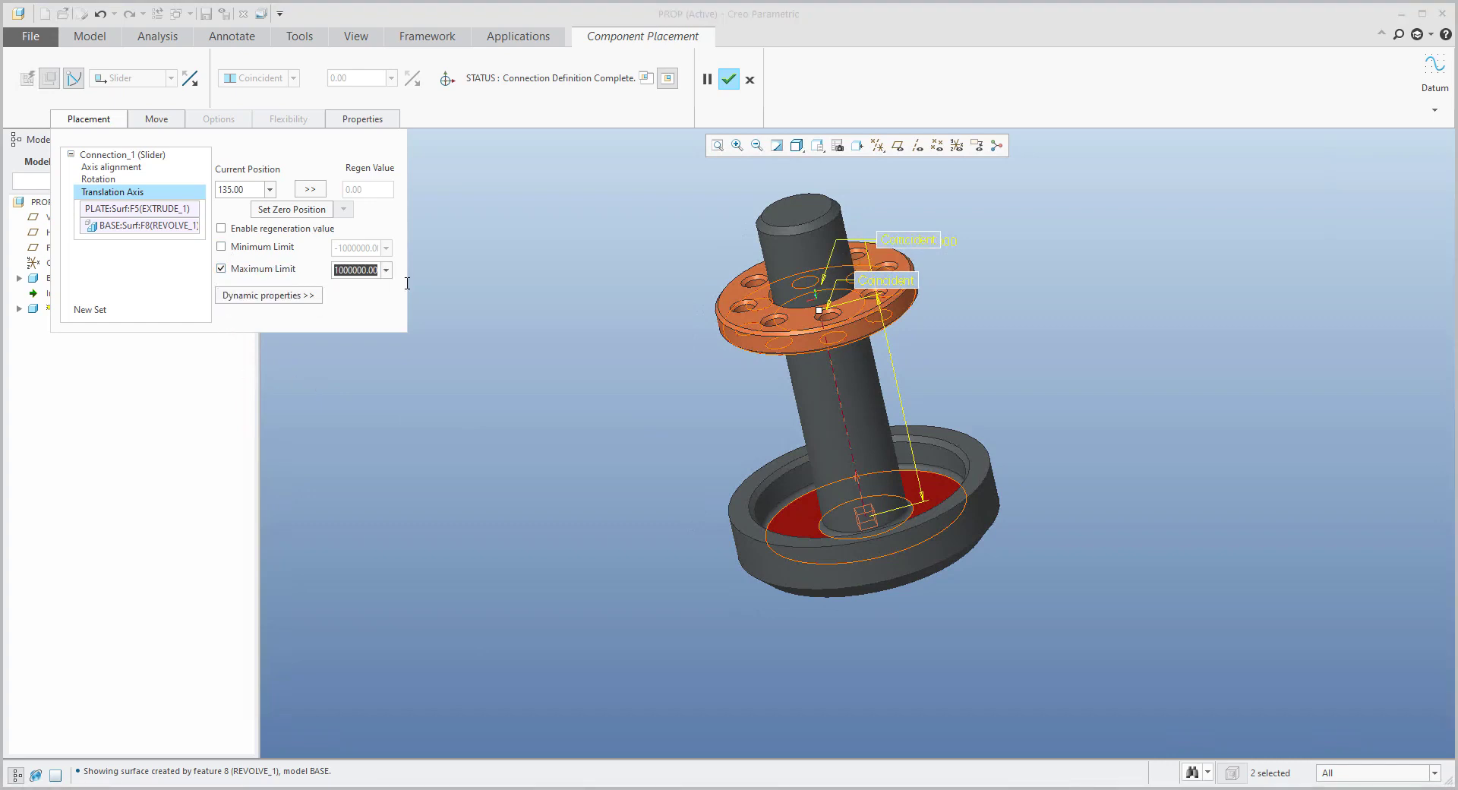
type("135")
key("Return")
left_click(221, 246)
left_click(343, 246)
type("0")
key("Return")
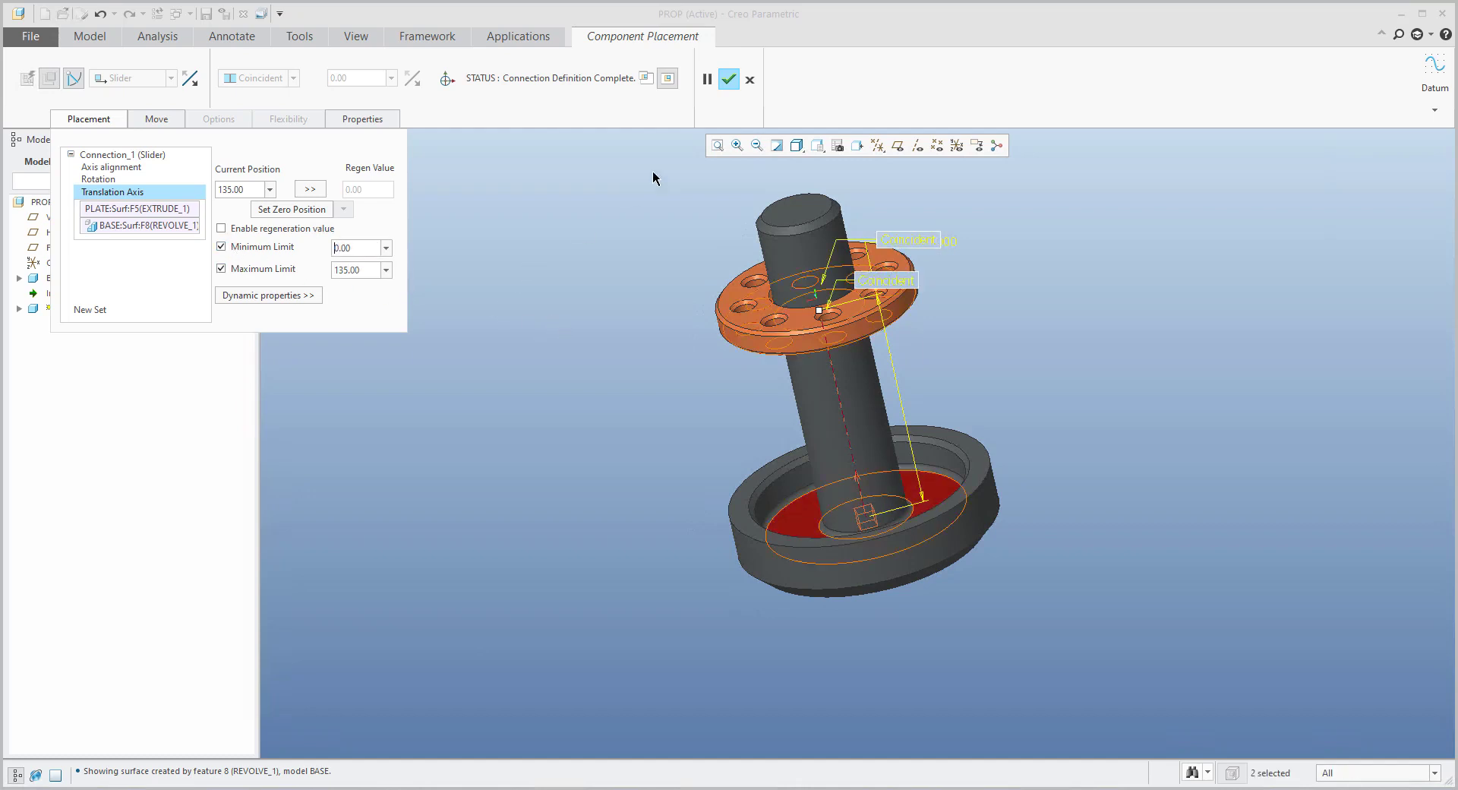
left_click(728, 79)
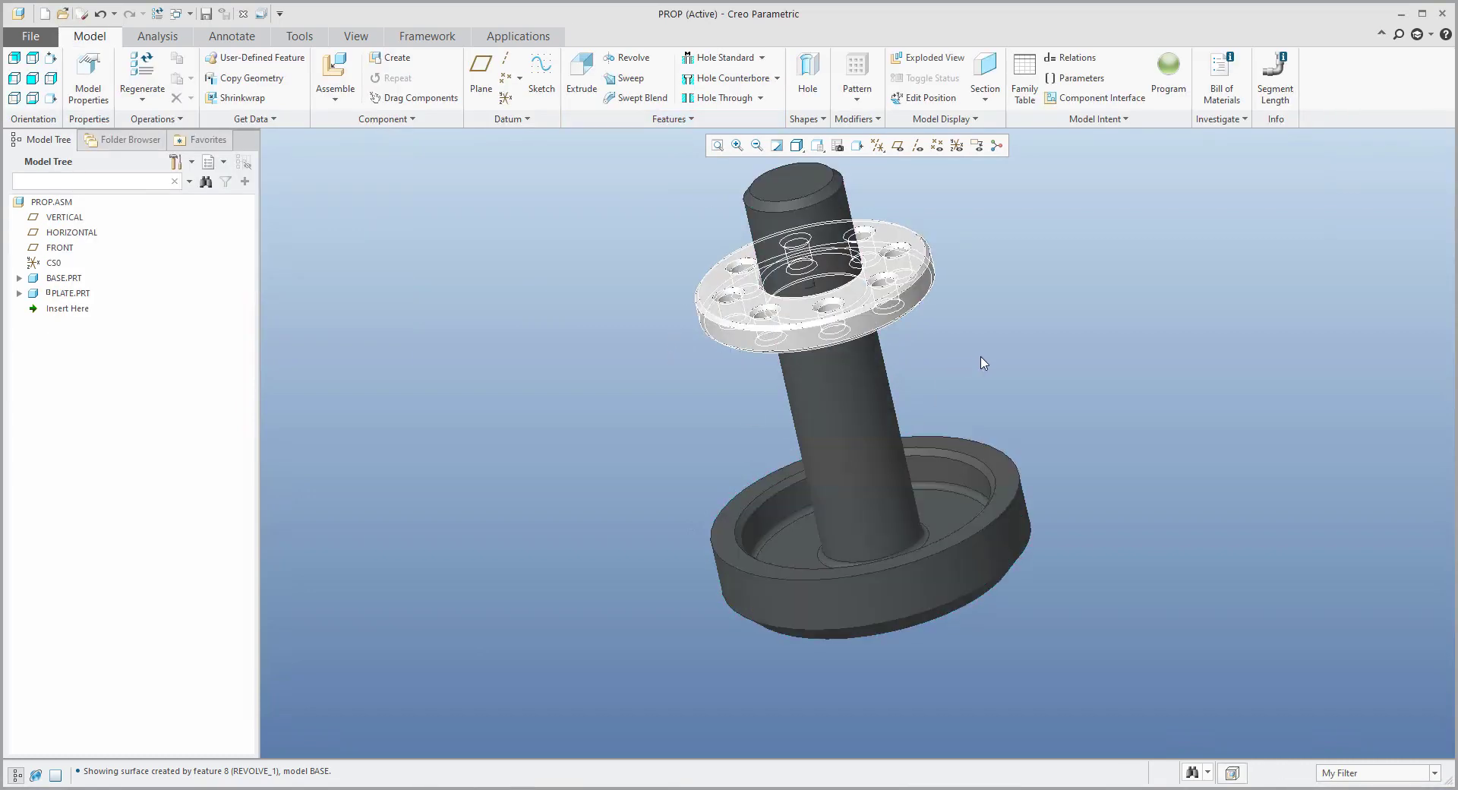
scroll(868, 417, "up", 5)
middle_click_drag(868, 417, 859, 385)
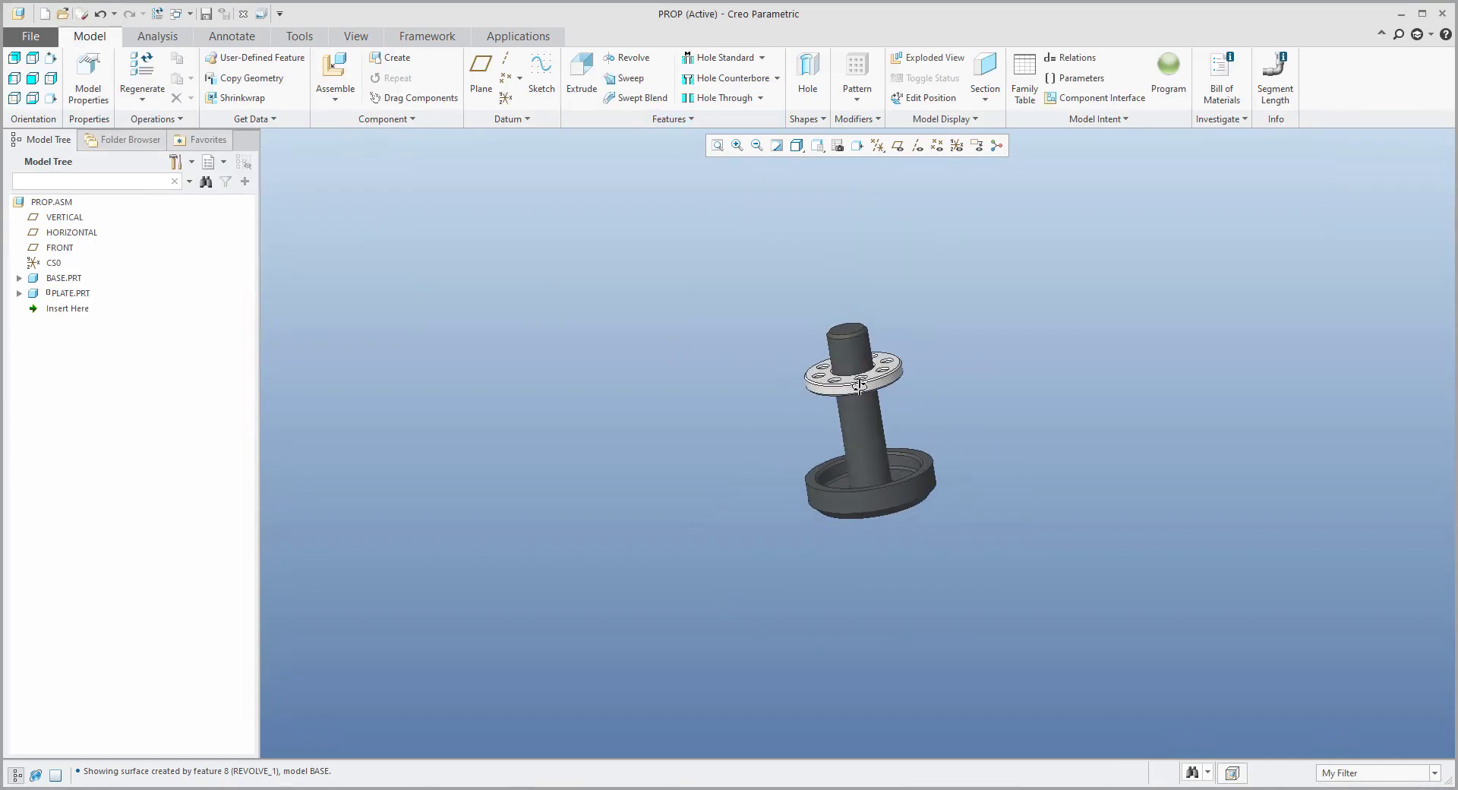
scroll(914, 392, "down", 5)
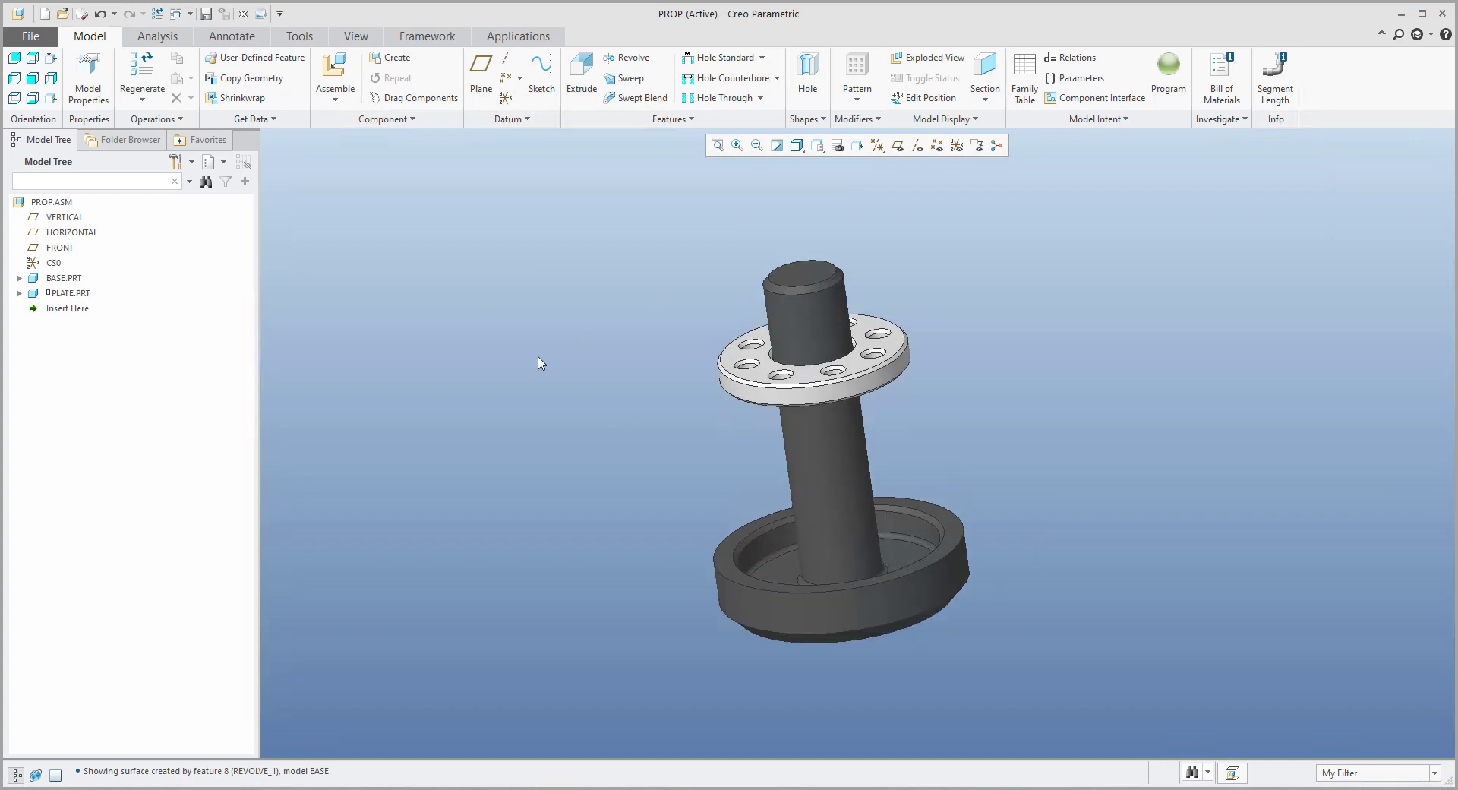
left_click(414, 99)
- Snapshot the plate at 135, then move it along the shaft axis to 100 and then 50
left_click(1264, 223)
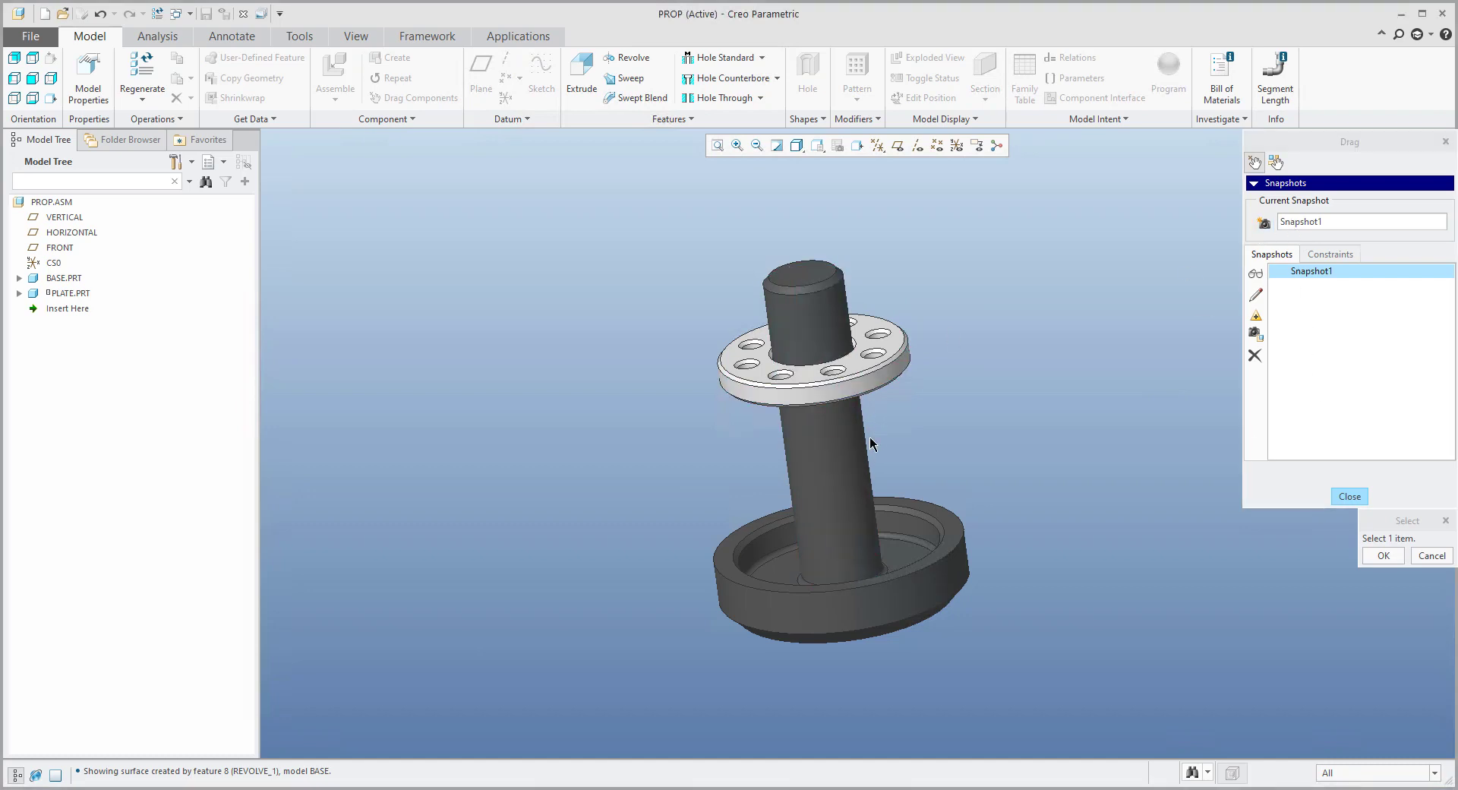
left_click(881, 383)
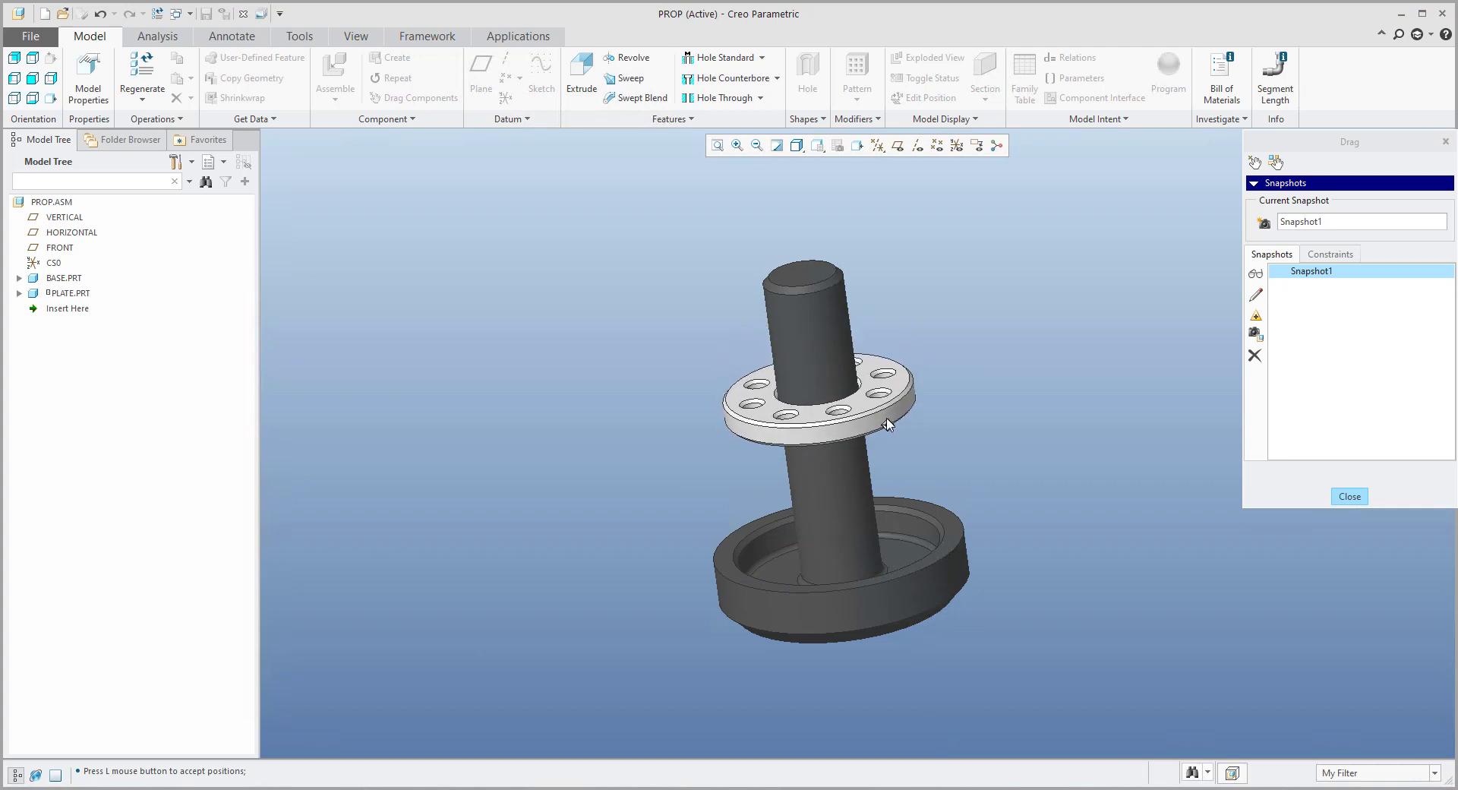
left_click(1008, 416)
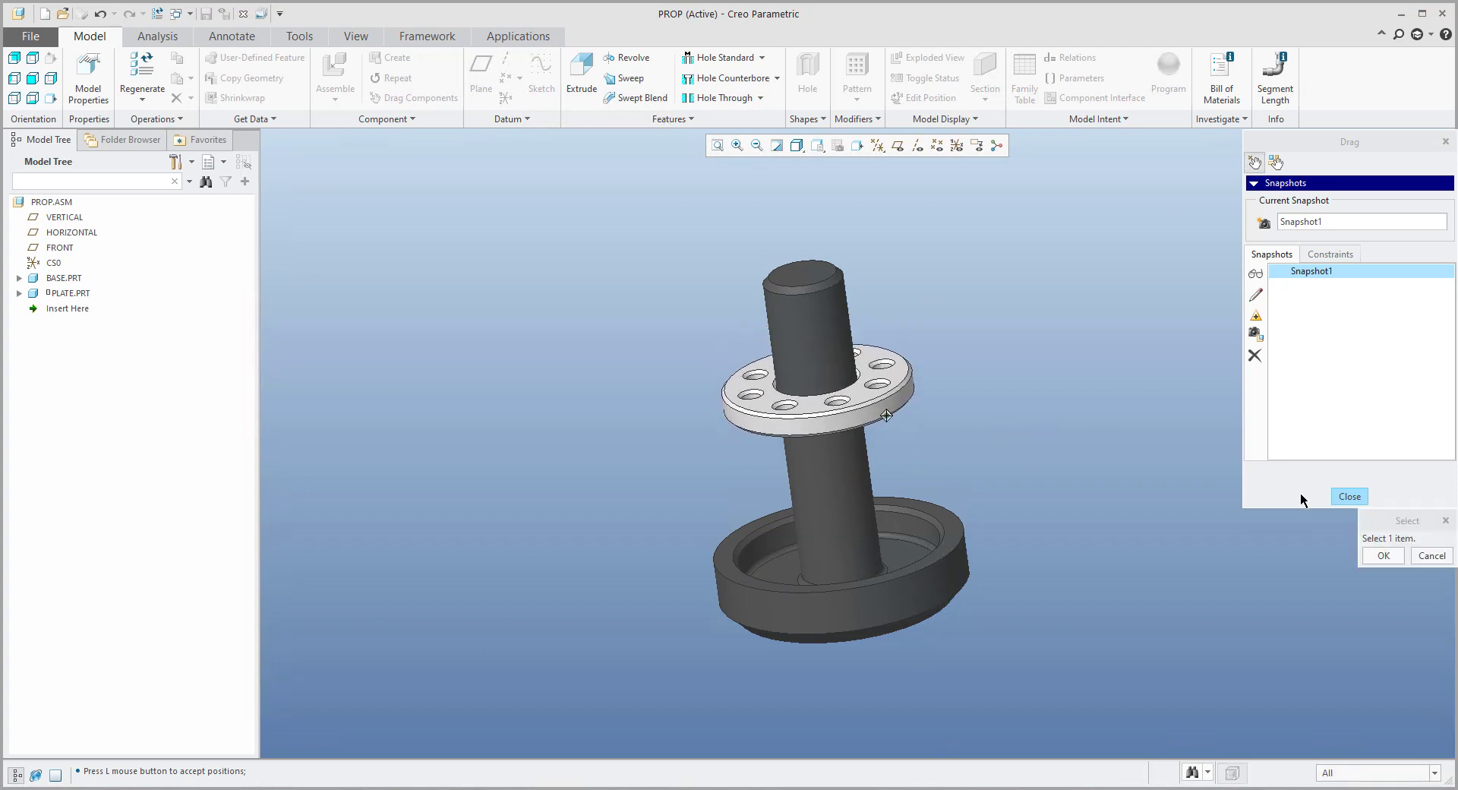
left_click(1328, 257)
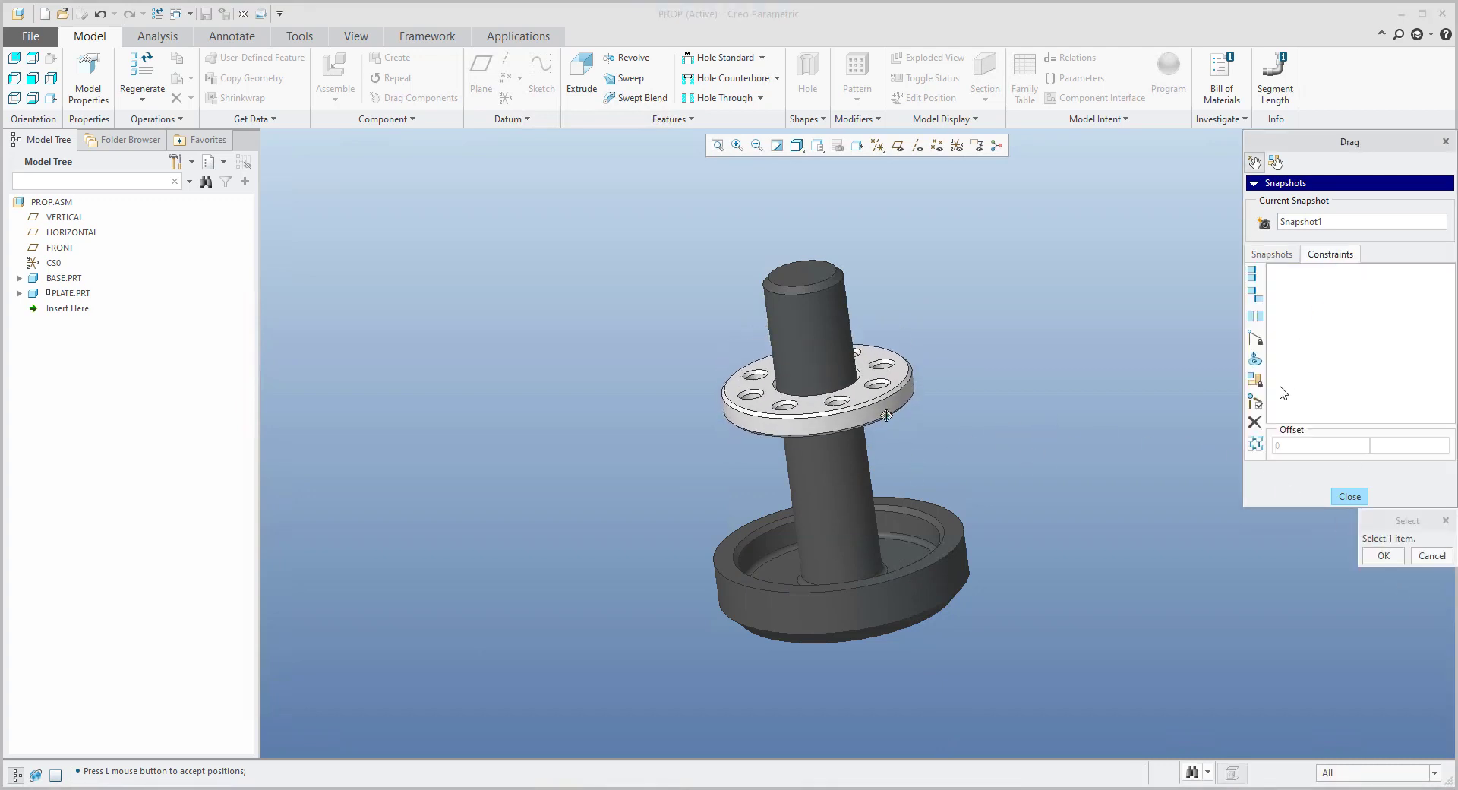
left_click(1256, 343)
left_click(841, 548)
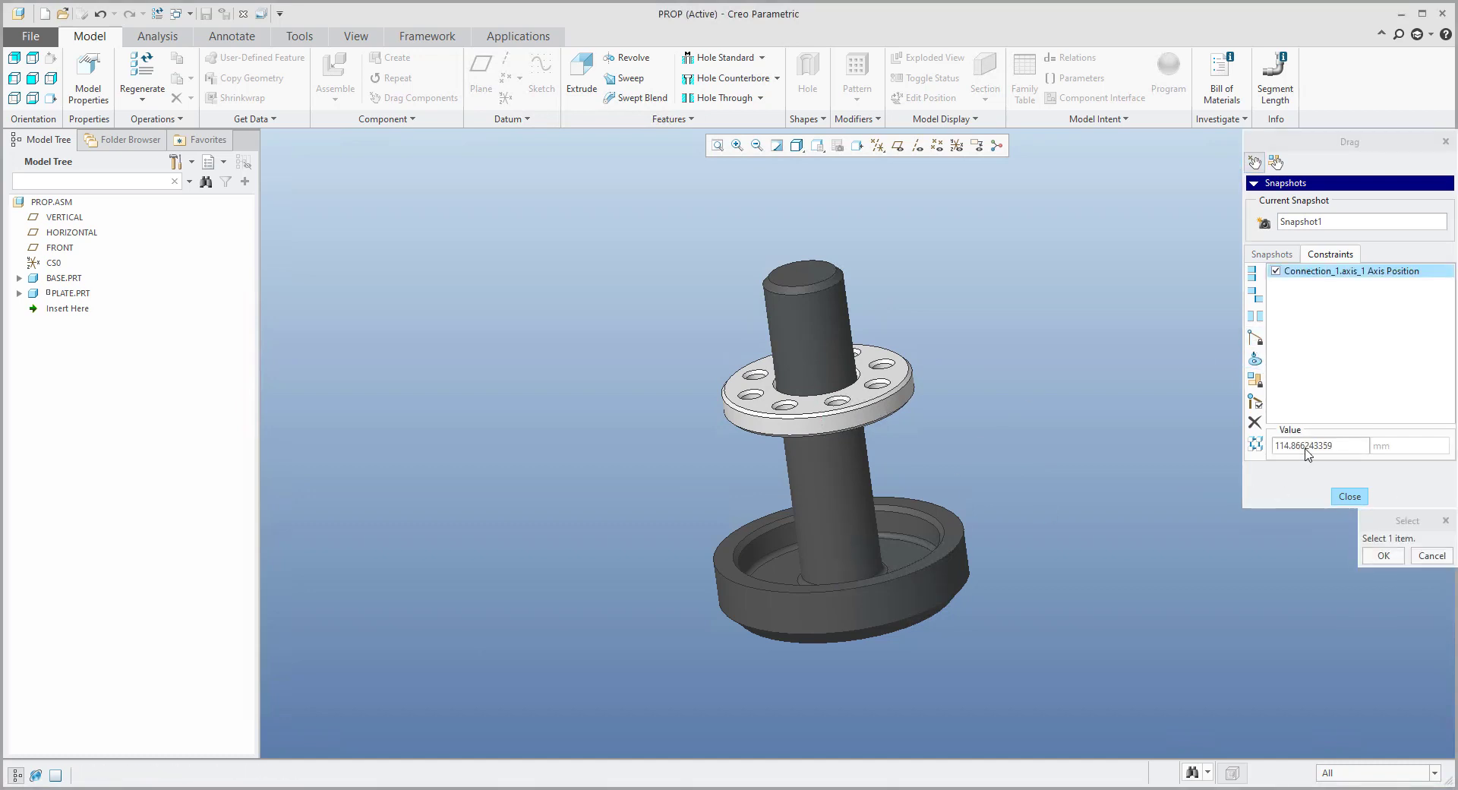
left_click_drag(1337, 446, 1215, 447)
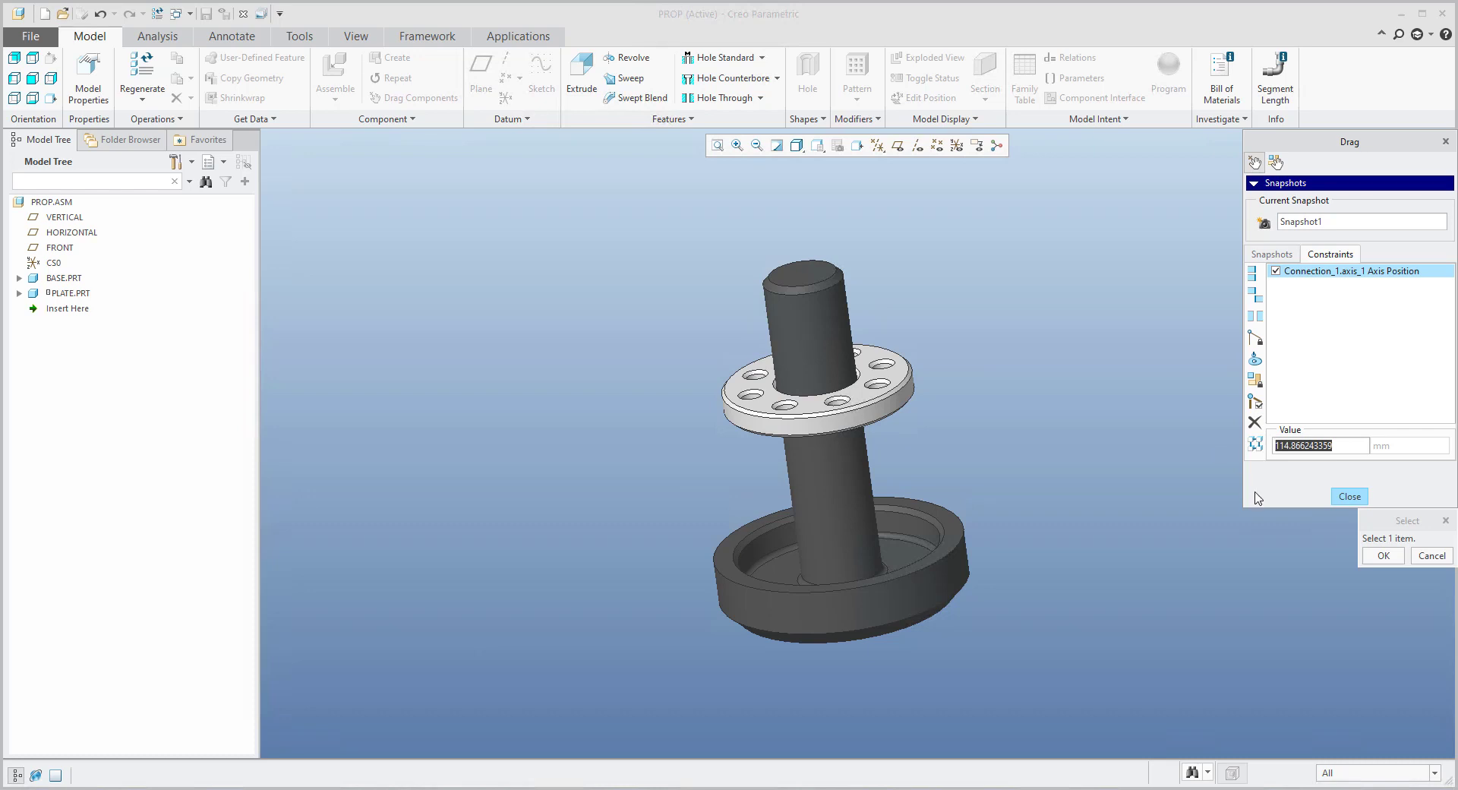
type("100")
key("Return")
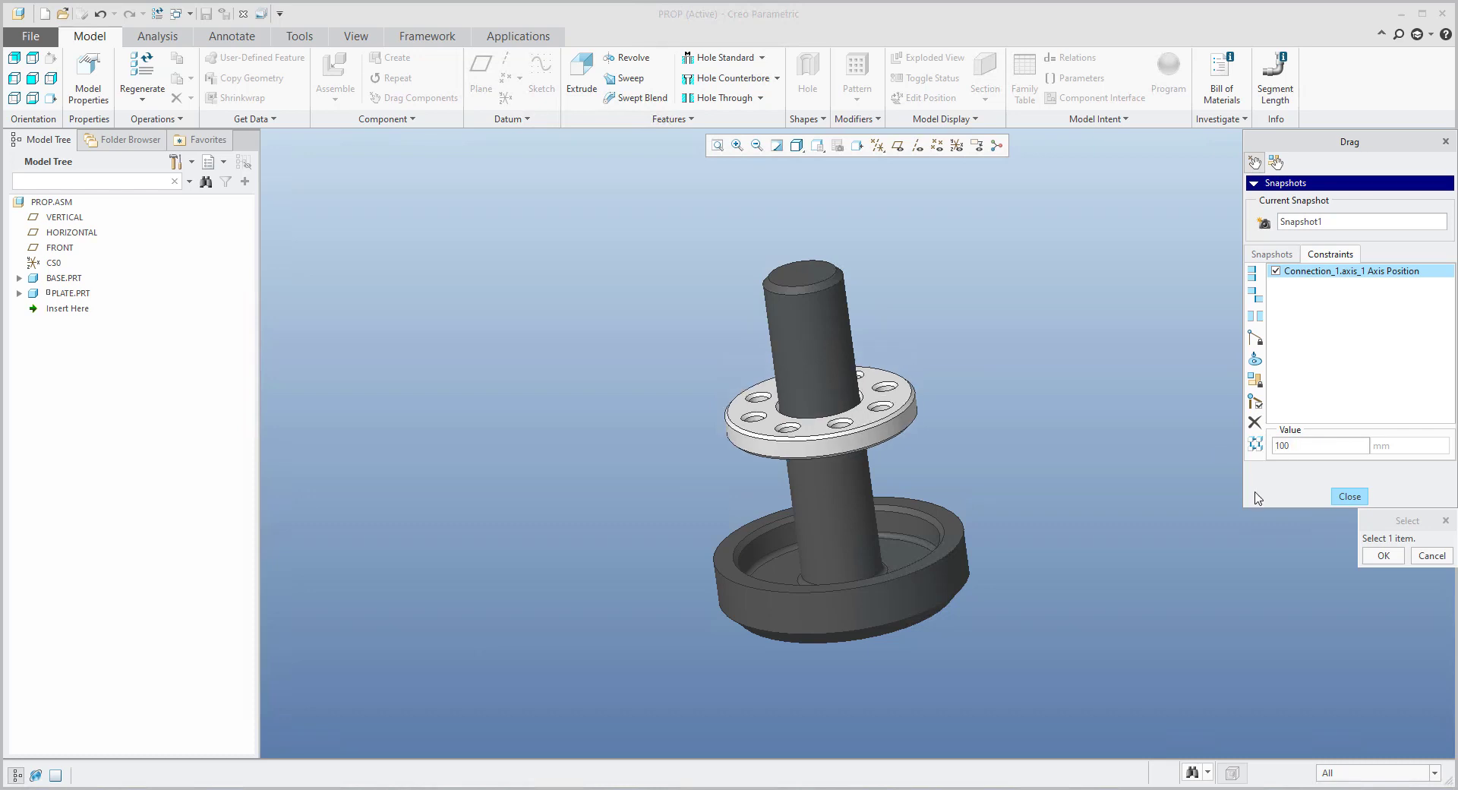
type("50")
key("Return")
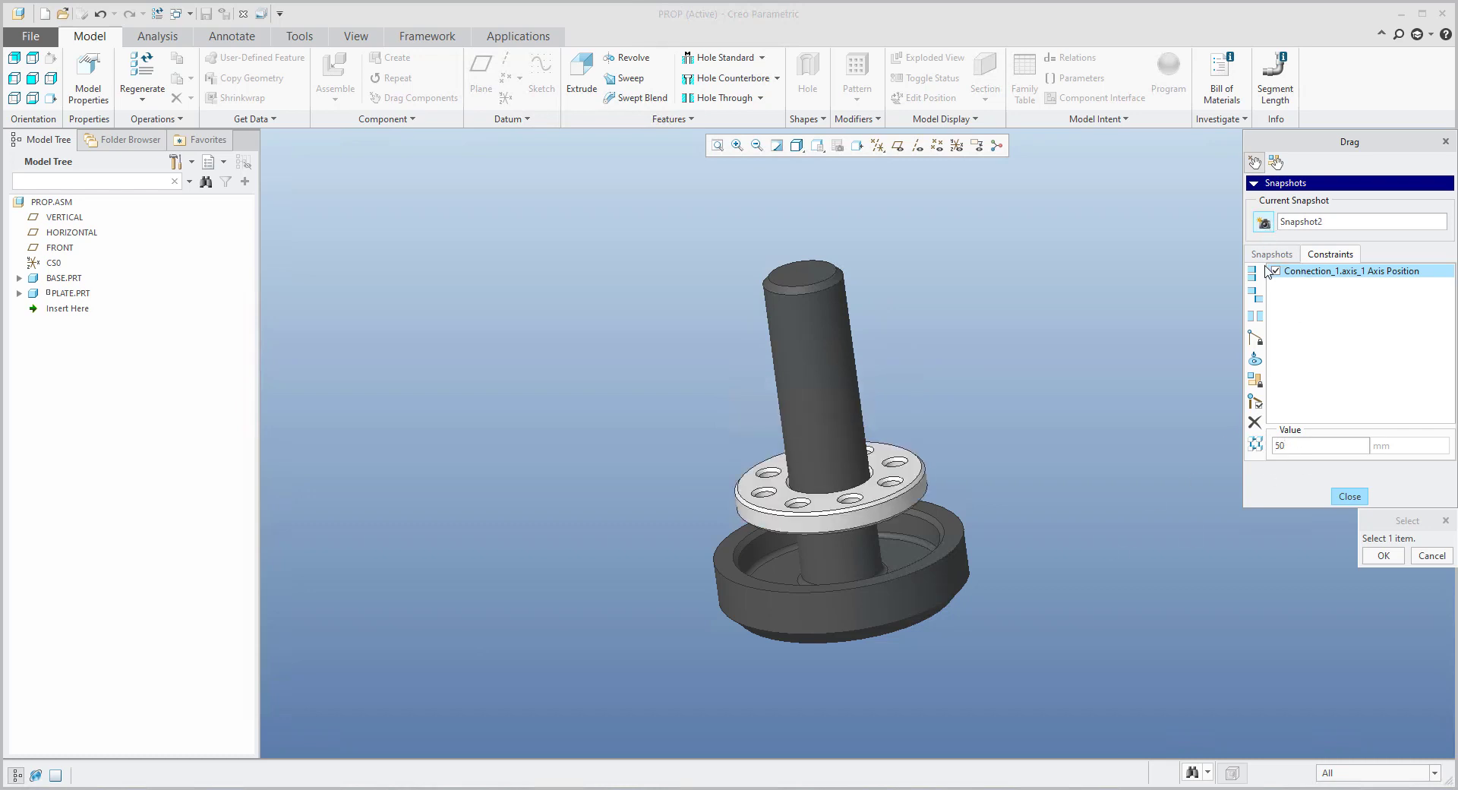
- Rename the snapshots to 50mm and 135mm, restore the 135mm position, and close Drag
left_click(1289, 256)
left_click_drag(1332, 221, 1197, 218)
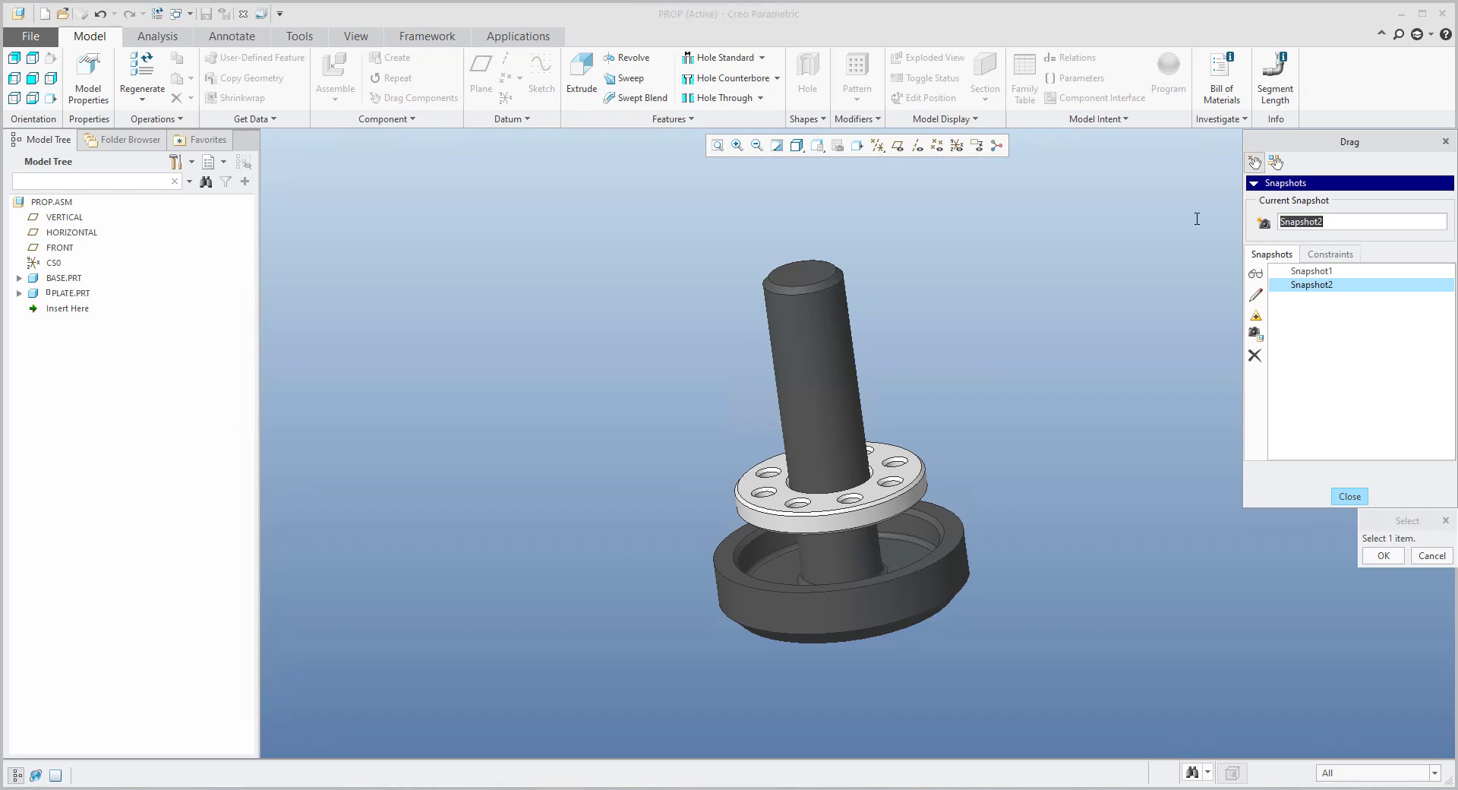
type("50mm")
key("Return")
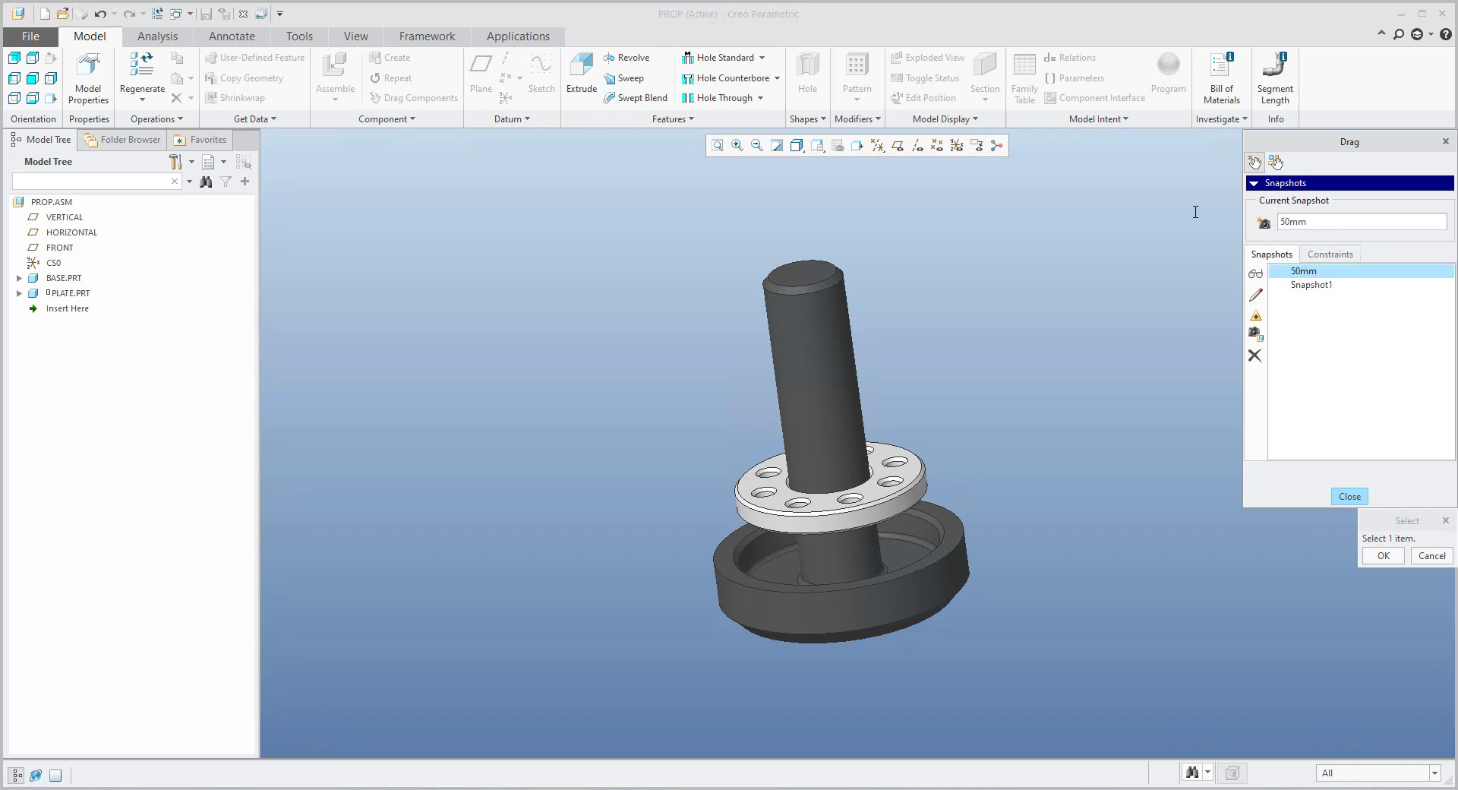
left_click(1304, 287)
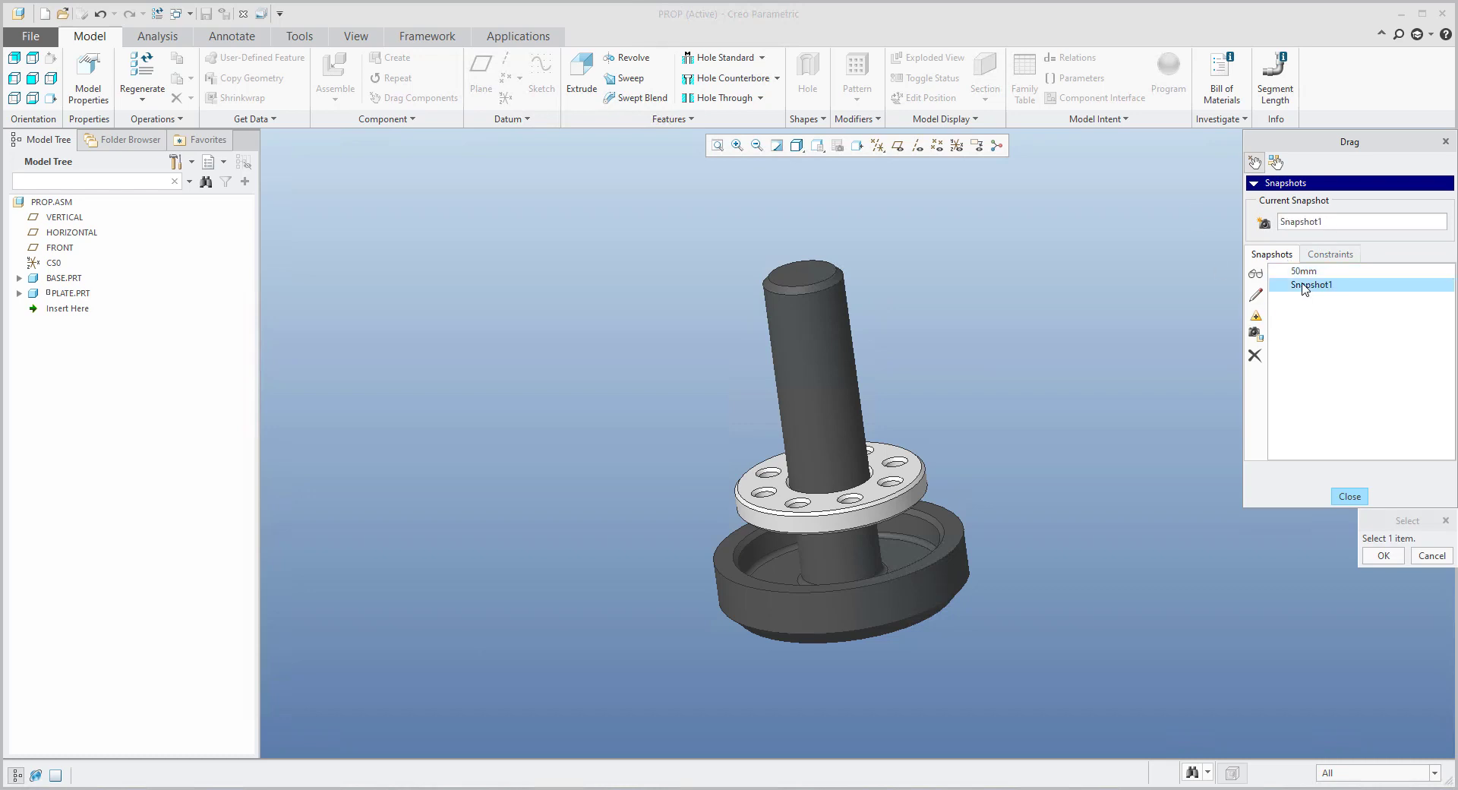
double_click(1305, 286)
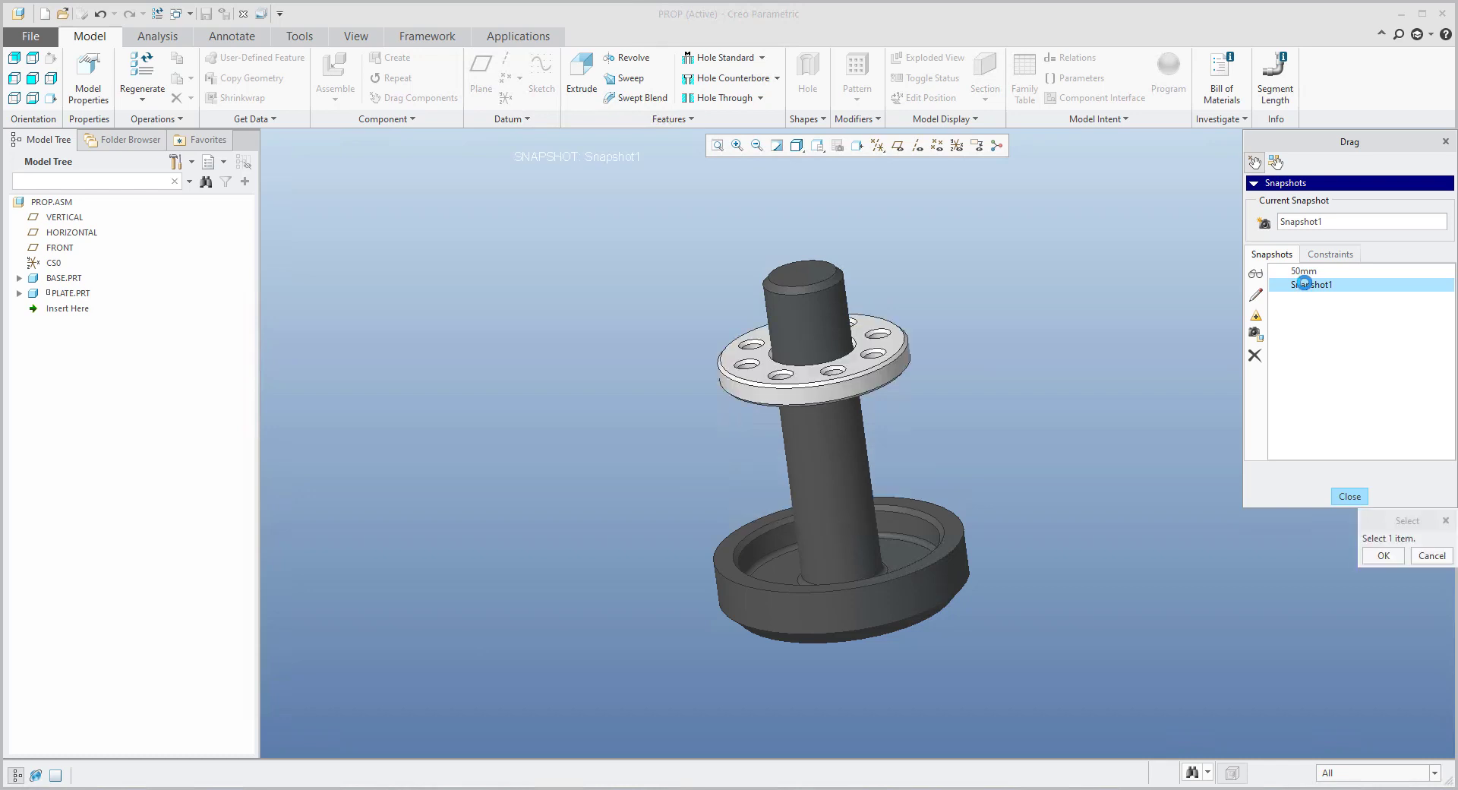
type("135mm")
key("Return")
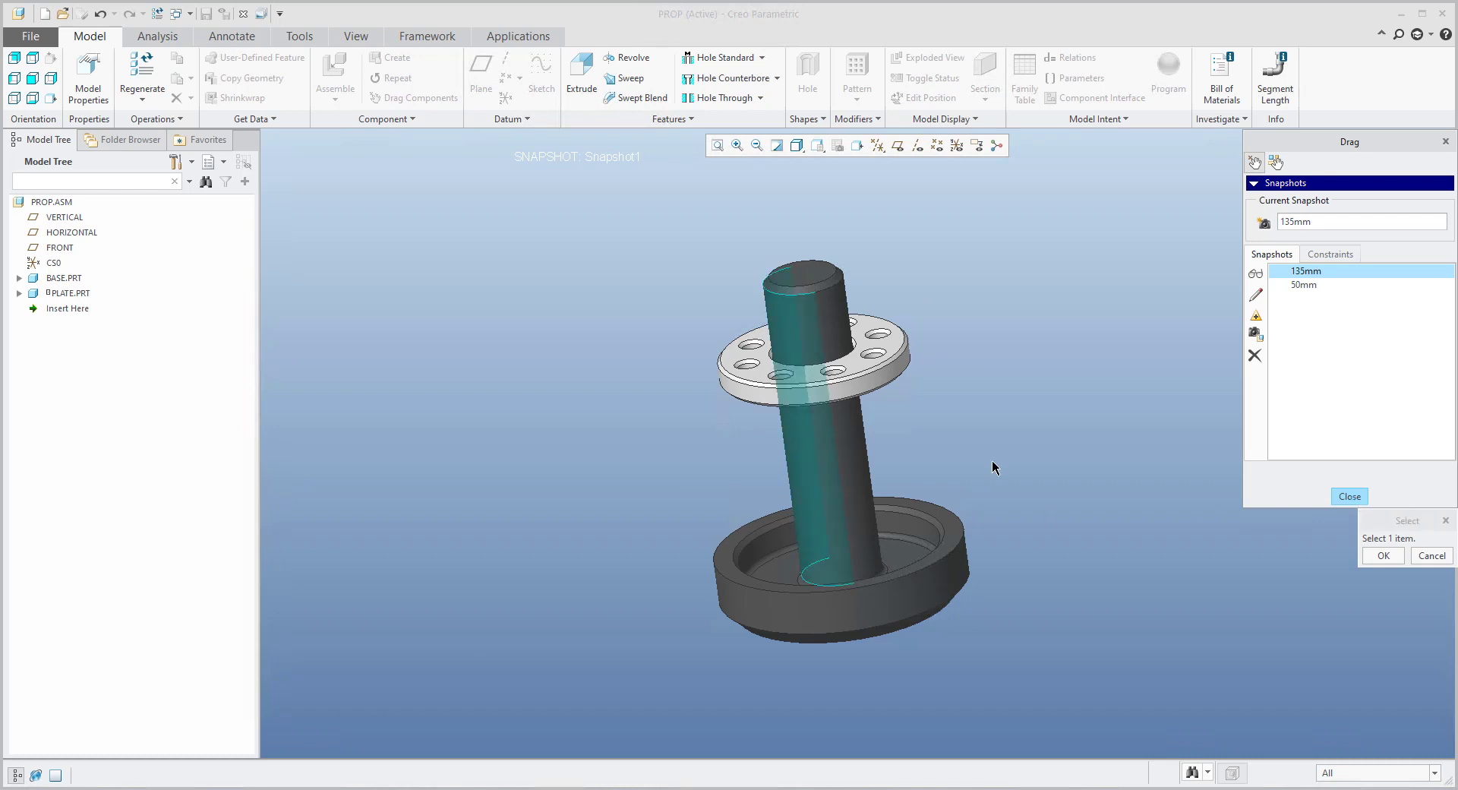
left_click(1349, 496)
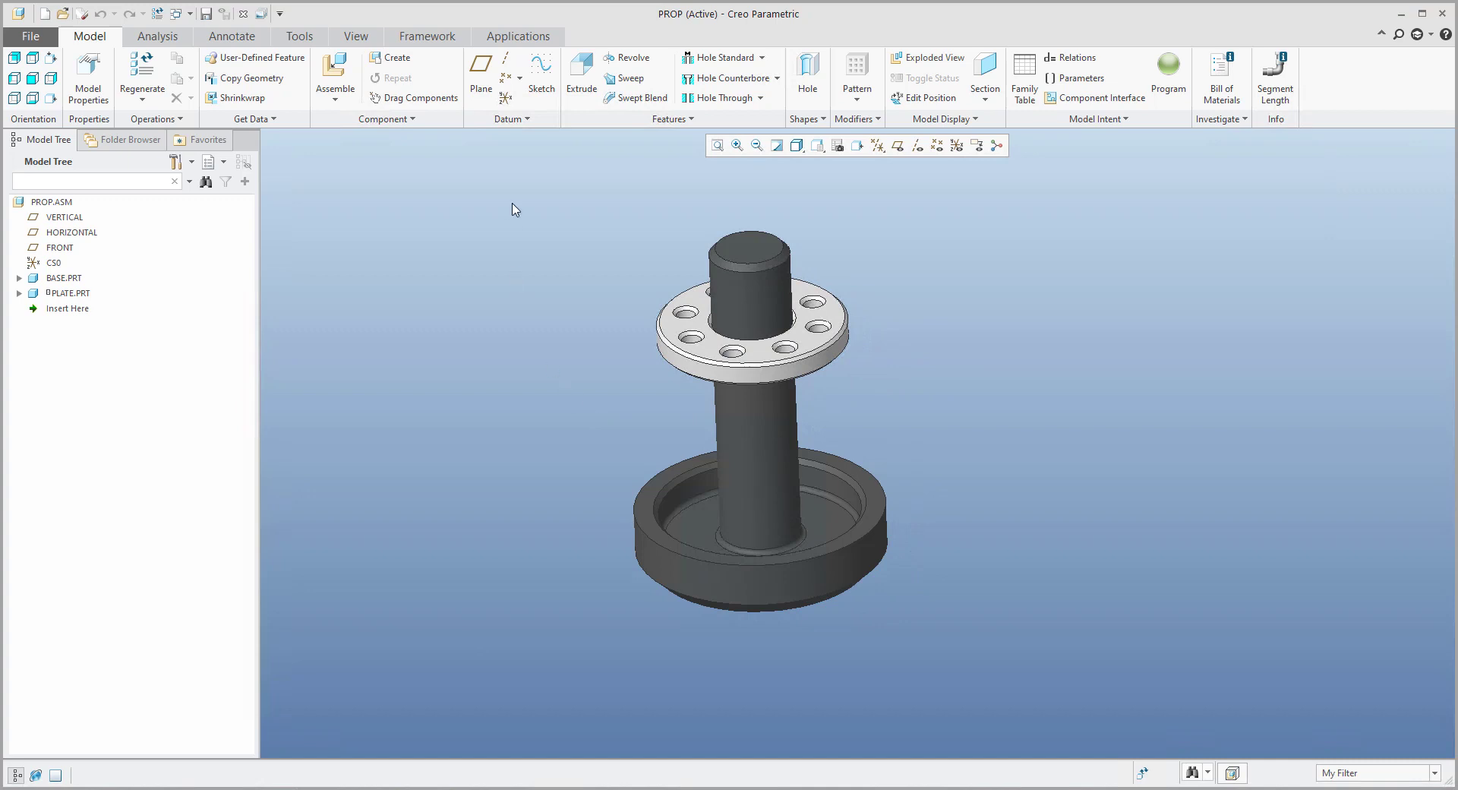
- Switch to the Mechanism application
left_click(502, 38)
left_click(338, 73)
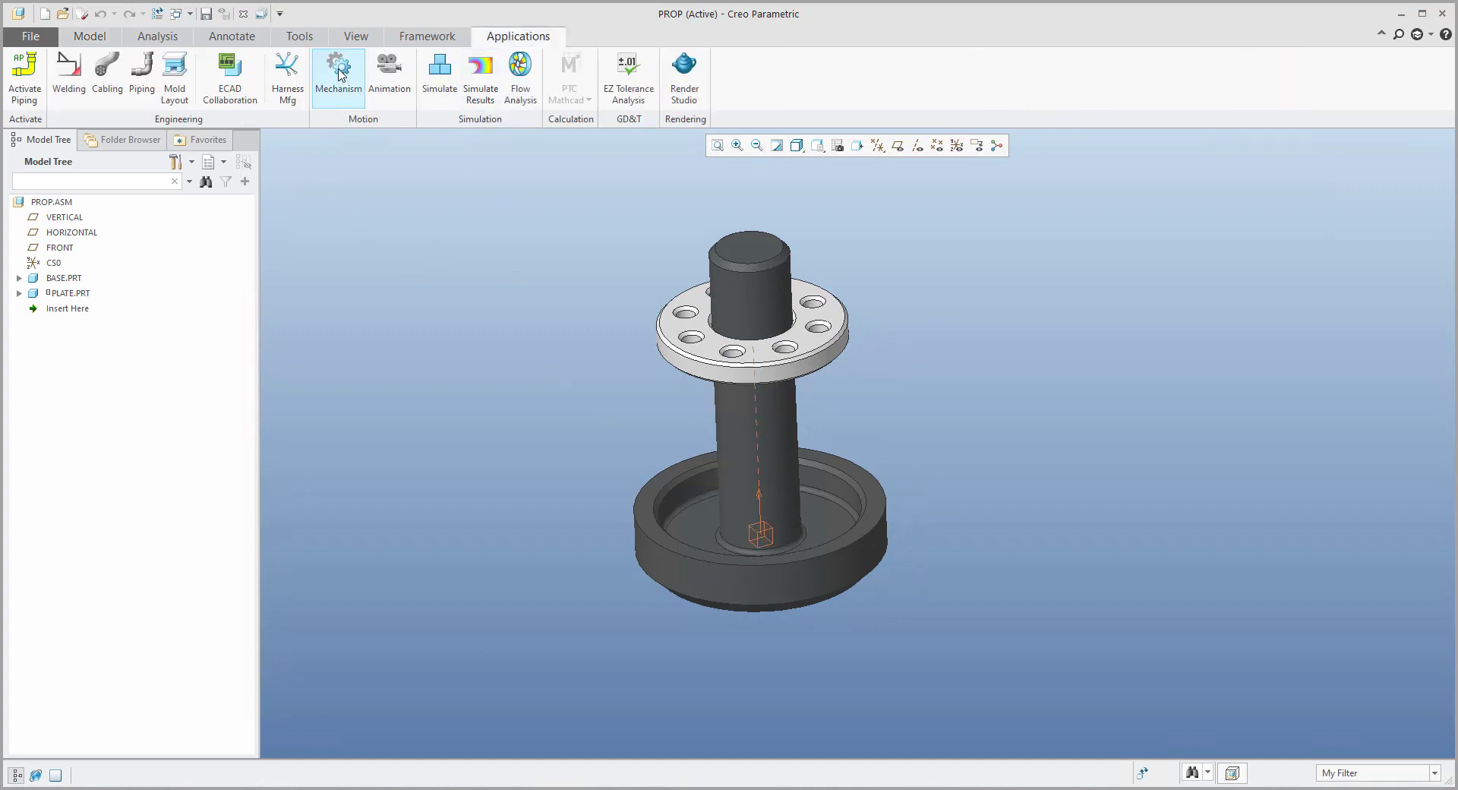
mouse_move(568, 374)
middle_mouse_down()
mouse_move(559, 355)
mouse_move(560, 367)
middle_mouse_up()
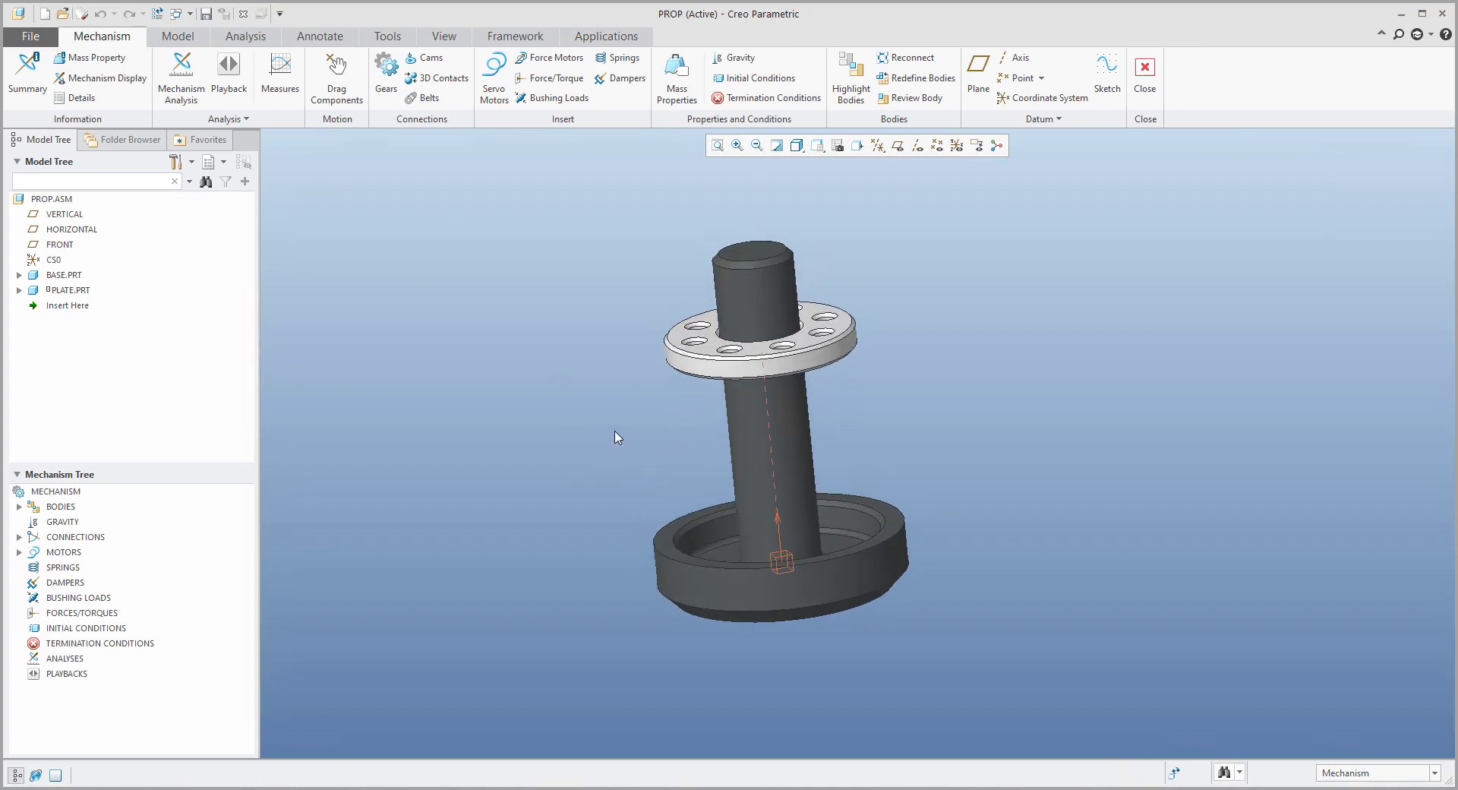
- Accept gravity of 9806.65 mm/sec^2 along -Y and begin a new initial condition
left_click(69, 522)
left_click(78, 471)
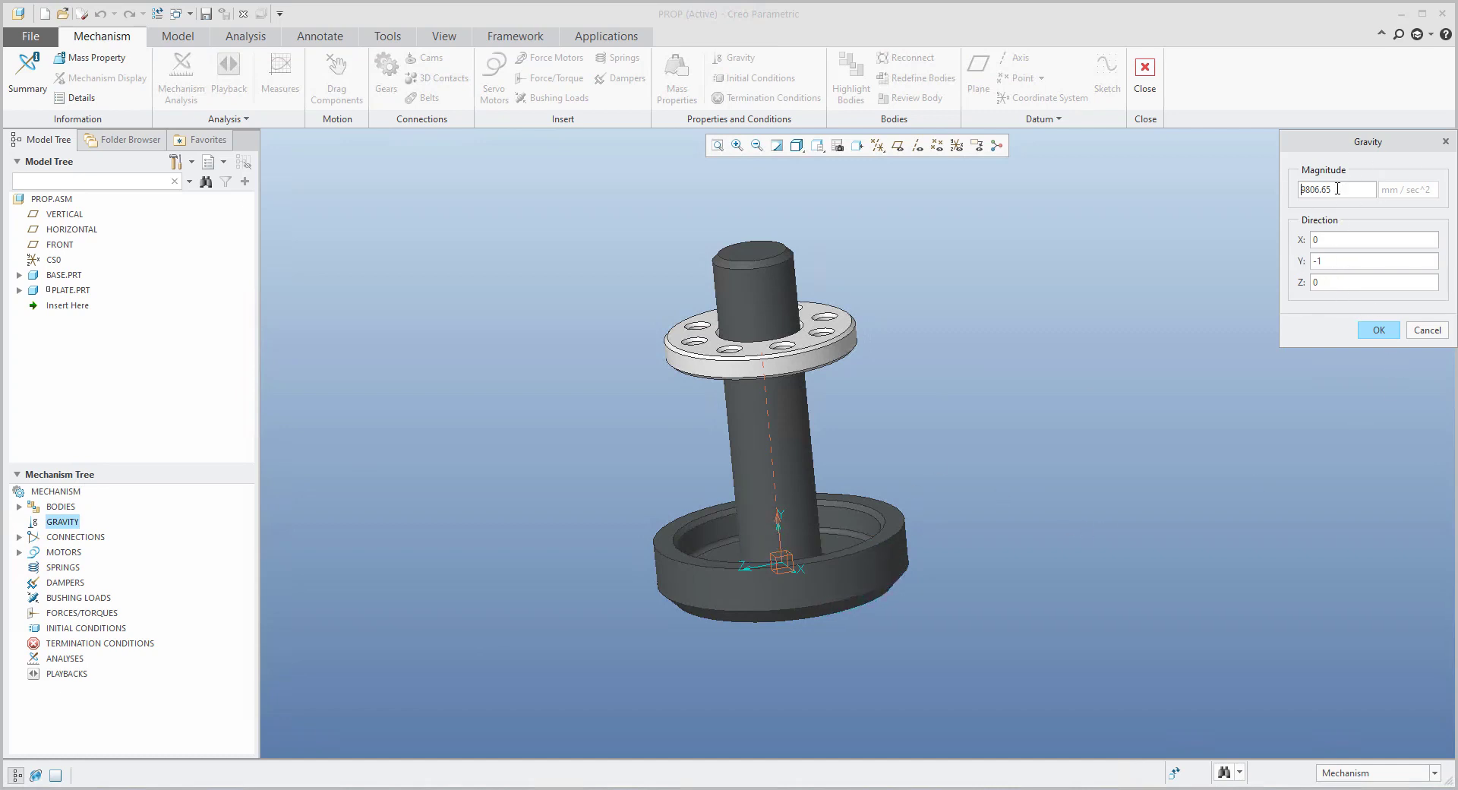
left_click(1377, 330)
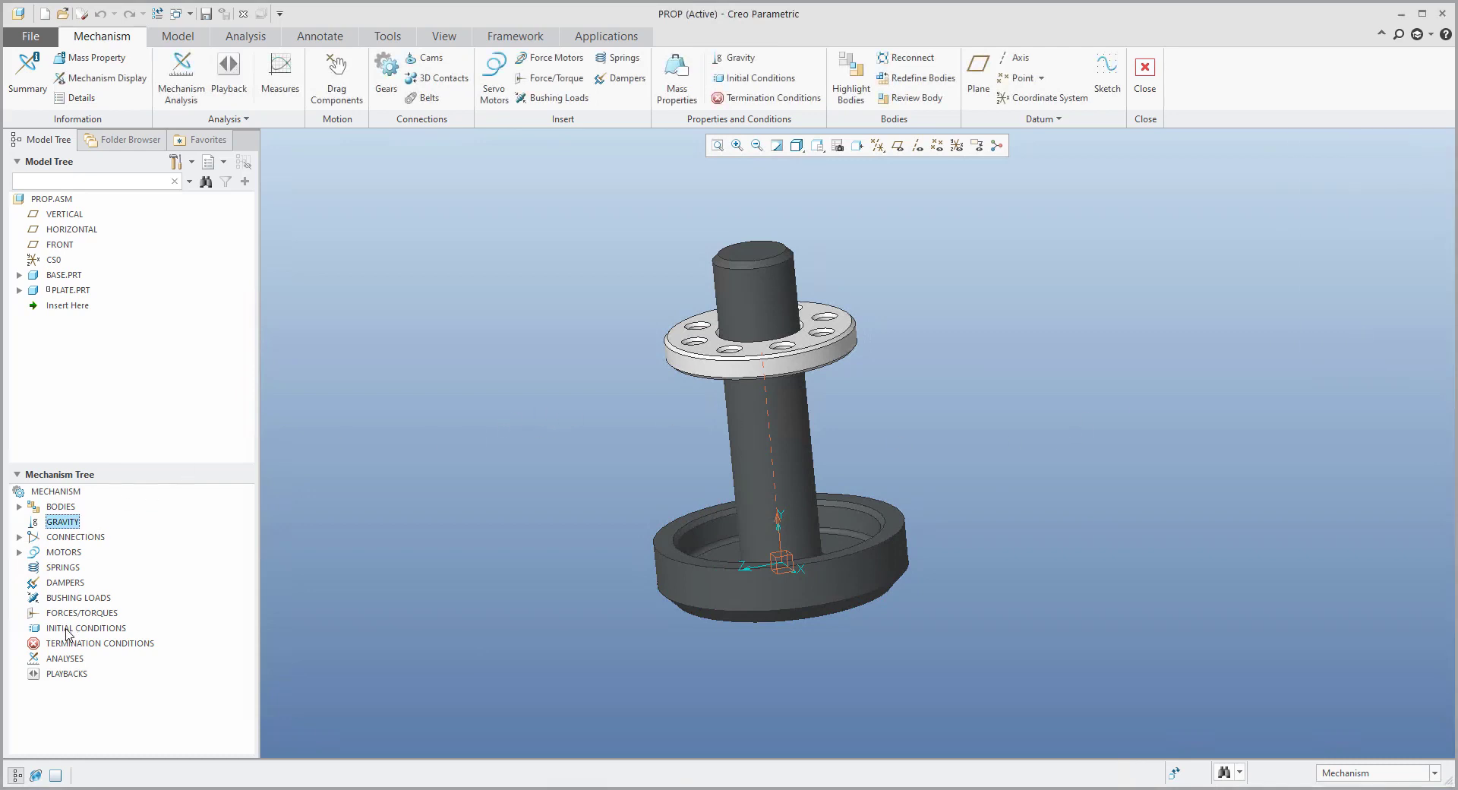
left_click_drag(67, 634, 775, 488)
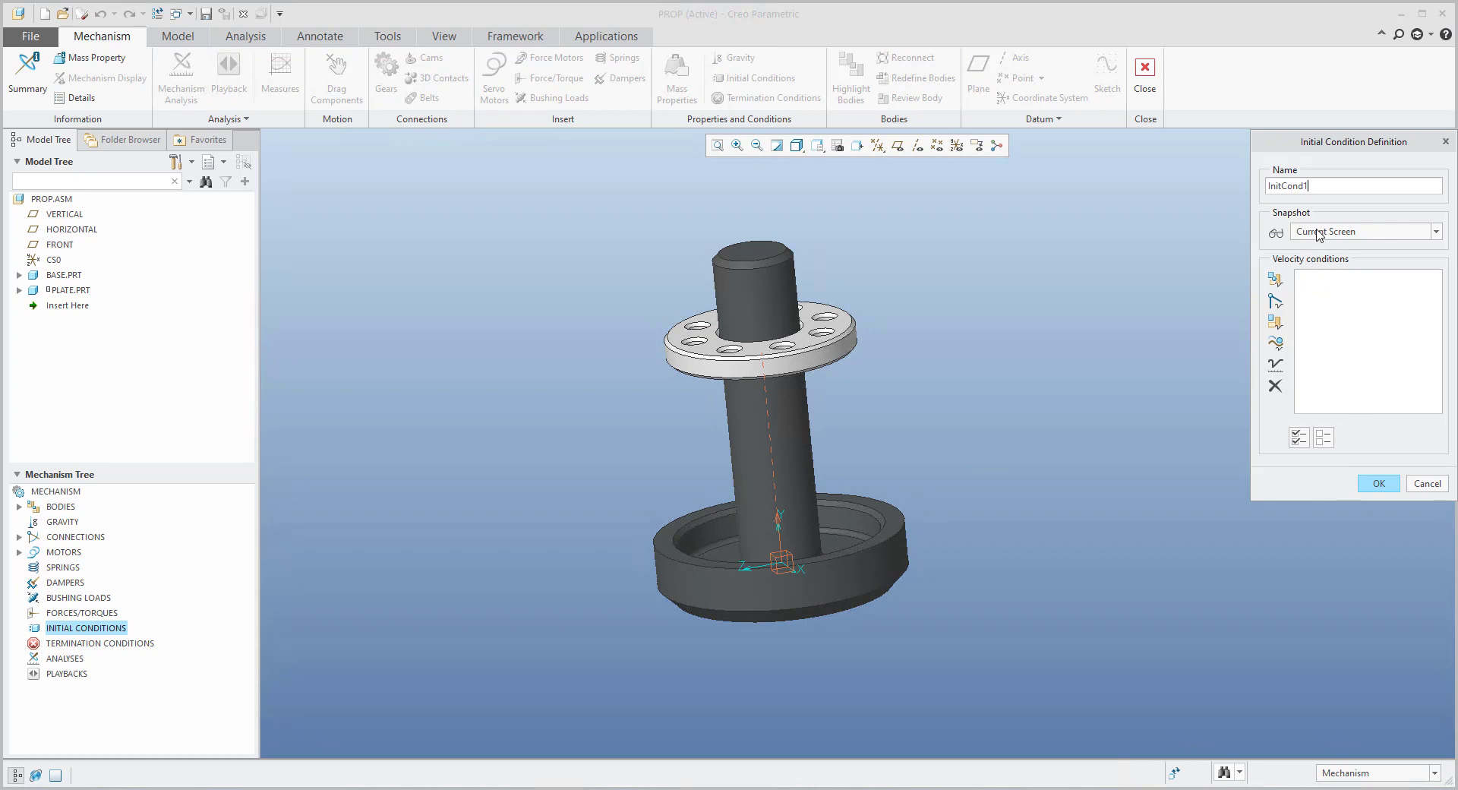
- Base initial condition InitCond1 on the 135mm snapshot
left_click(1317, 232)
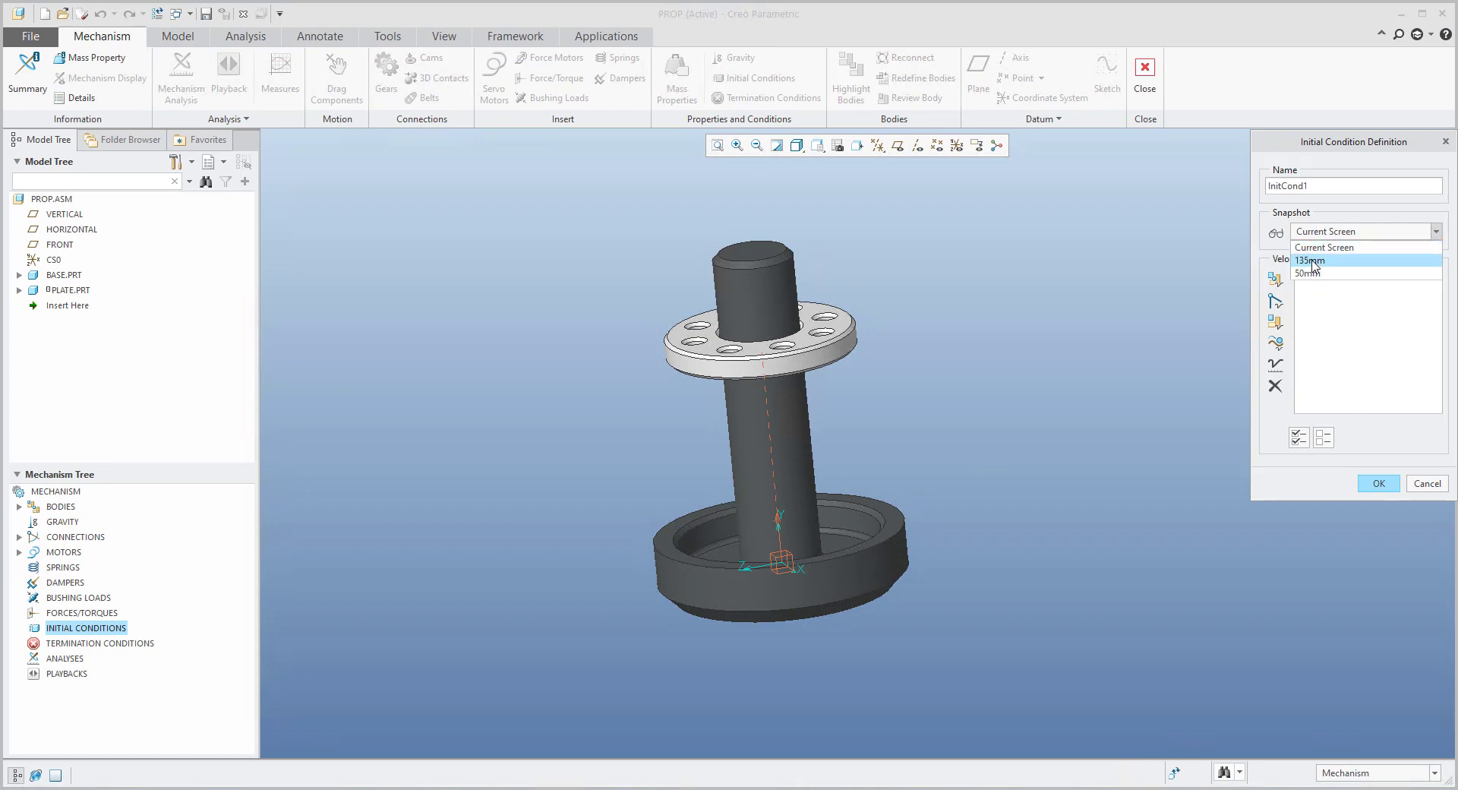
left_click(1311, 261)
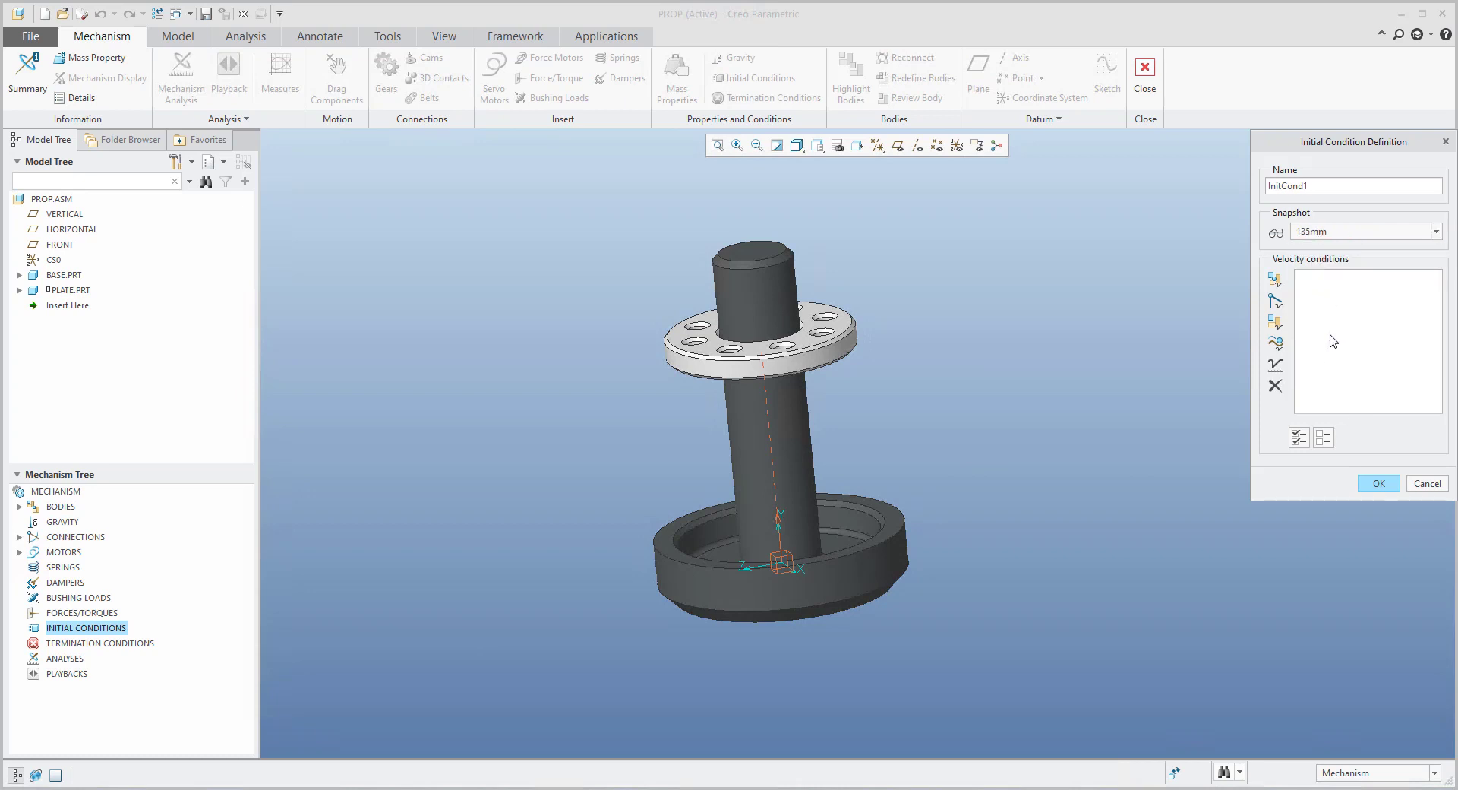
left_click(1379, 484)
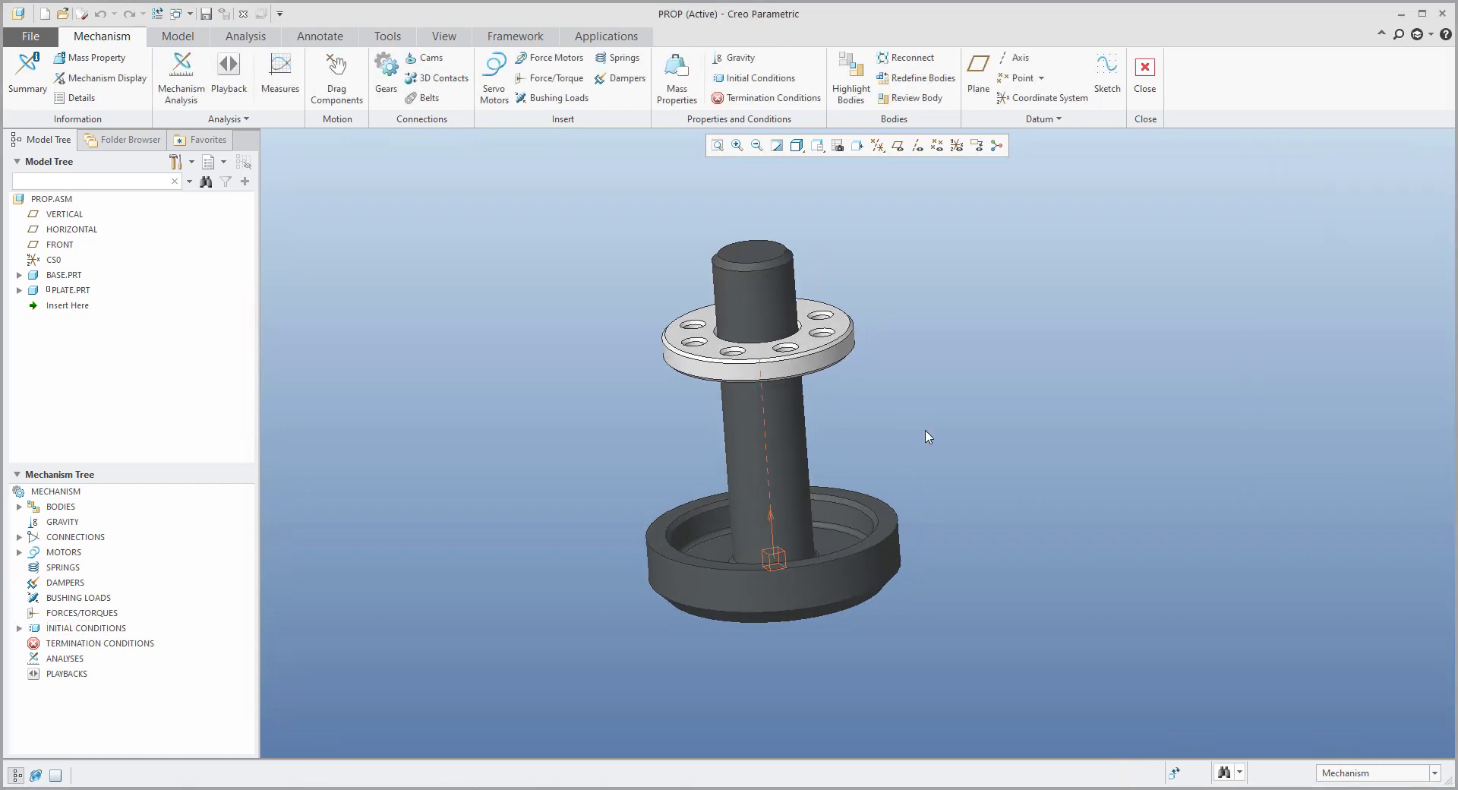
middle_click_drag(932, 441, 951, 449, "shift")
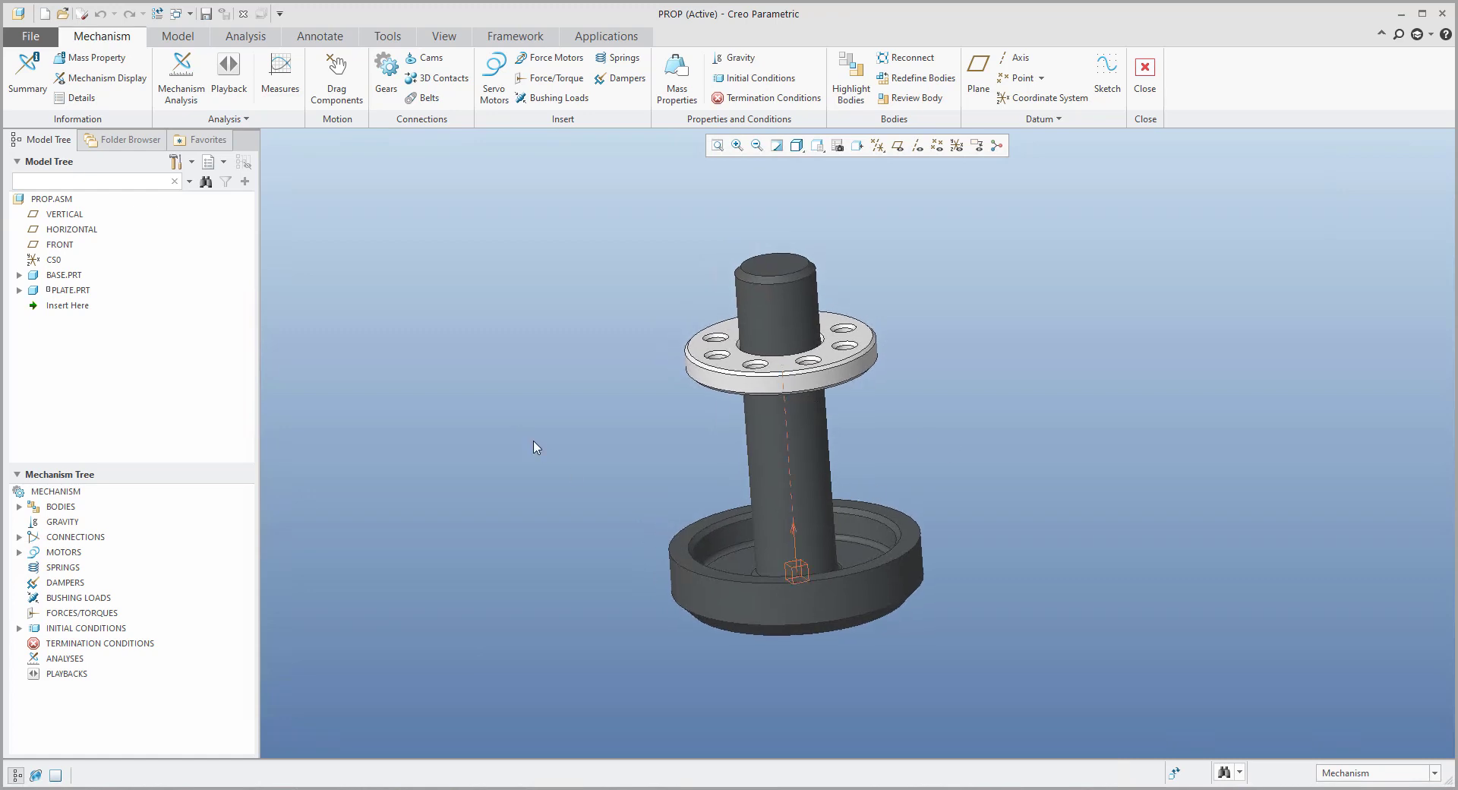
- Define a spring from PNT0 on the base to PNT0 on the plate
left_click(619, 57)
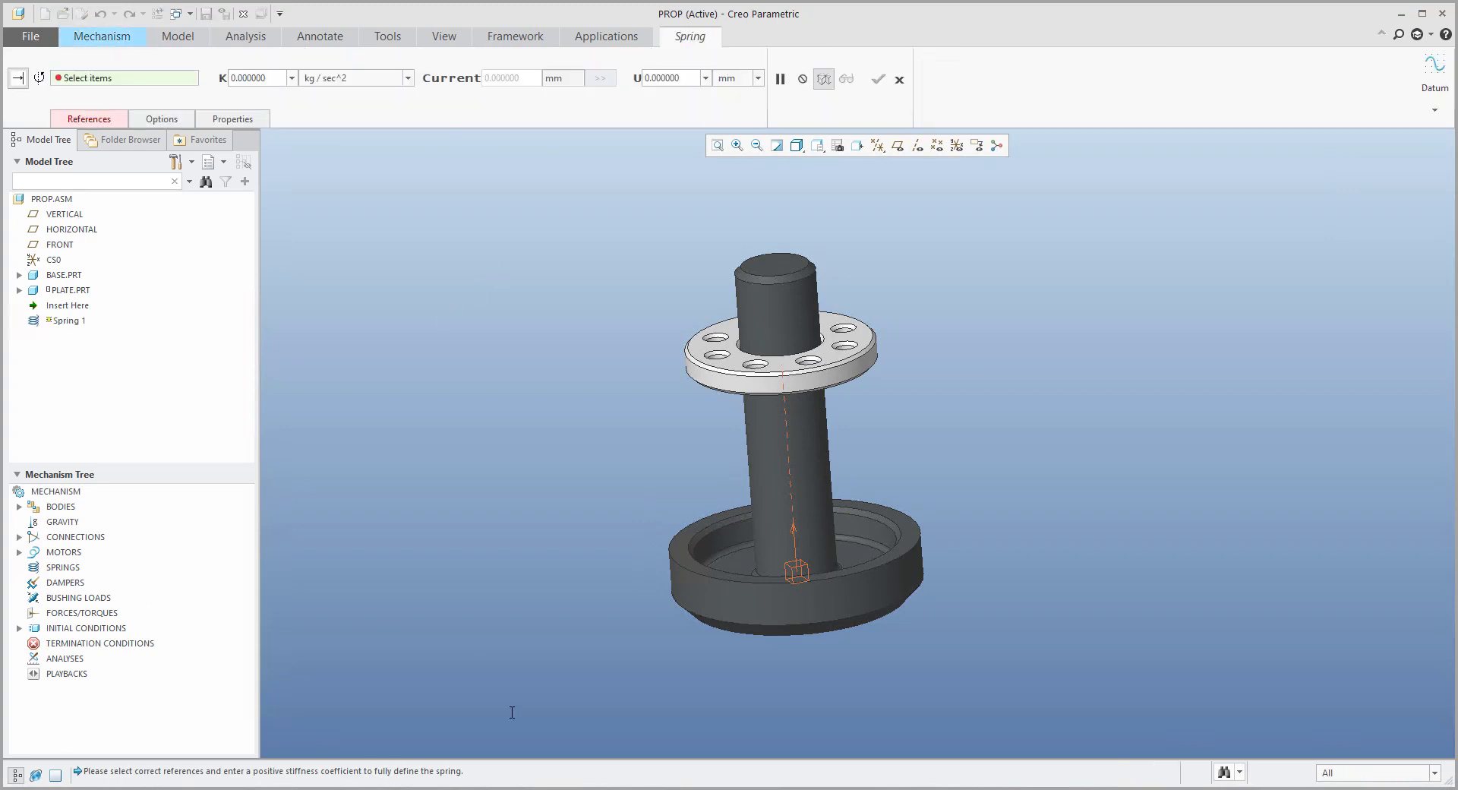
left_click(936, 145)
middle_click_drag(892, 358, 863, 372)
scroll(838, 580, "up", 3)
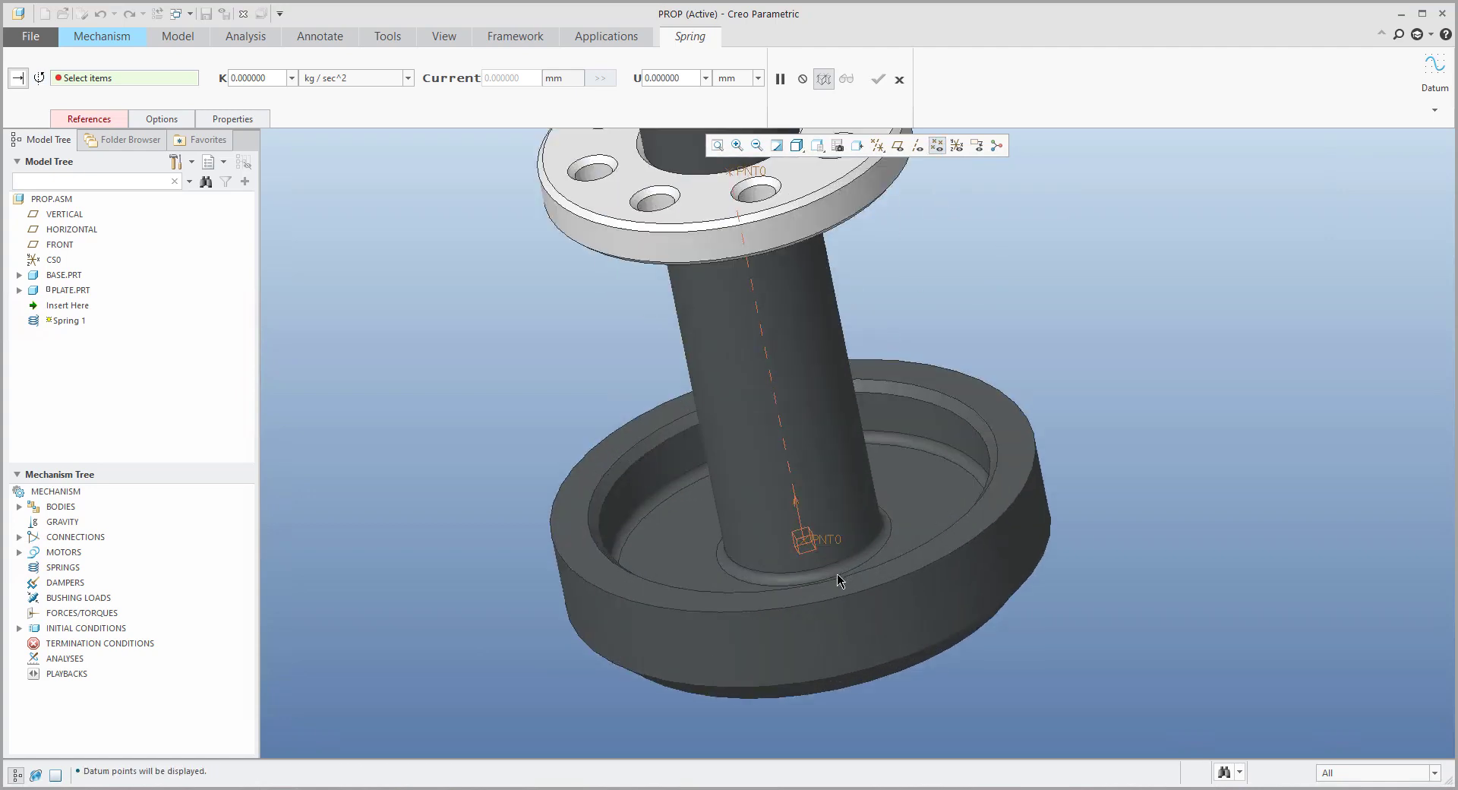
left_click(806, 537)
scroll(841, 456, "down", 5)
middle_click_drag(841, 454, 835, 410)
scroll(835, 410, "up", 3)
left_click(835, 408)
scroll(904, 456, "down", 5)
mouse_move(904, 456)
middle_mouse_down()
mouse_move(928, 456)
mouse_move(900, 450)
middle_mouse_up()
scroll(900, 449, "up", 3)
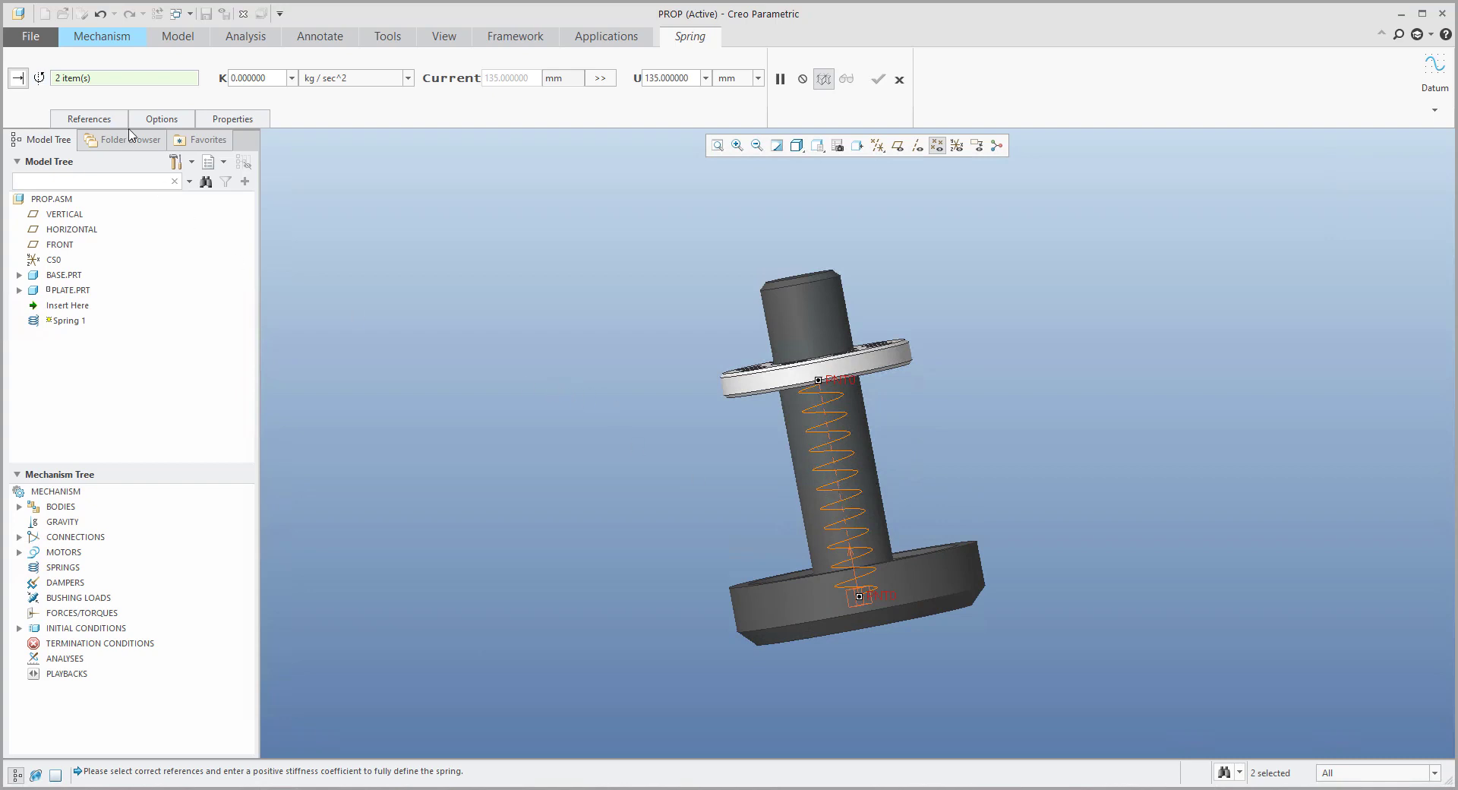
- Enable Adjust Icon Diameter and set the spring icon diameter to 60
left_click(152, 122)
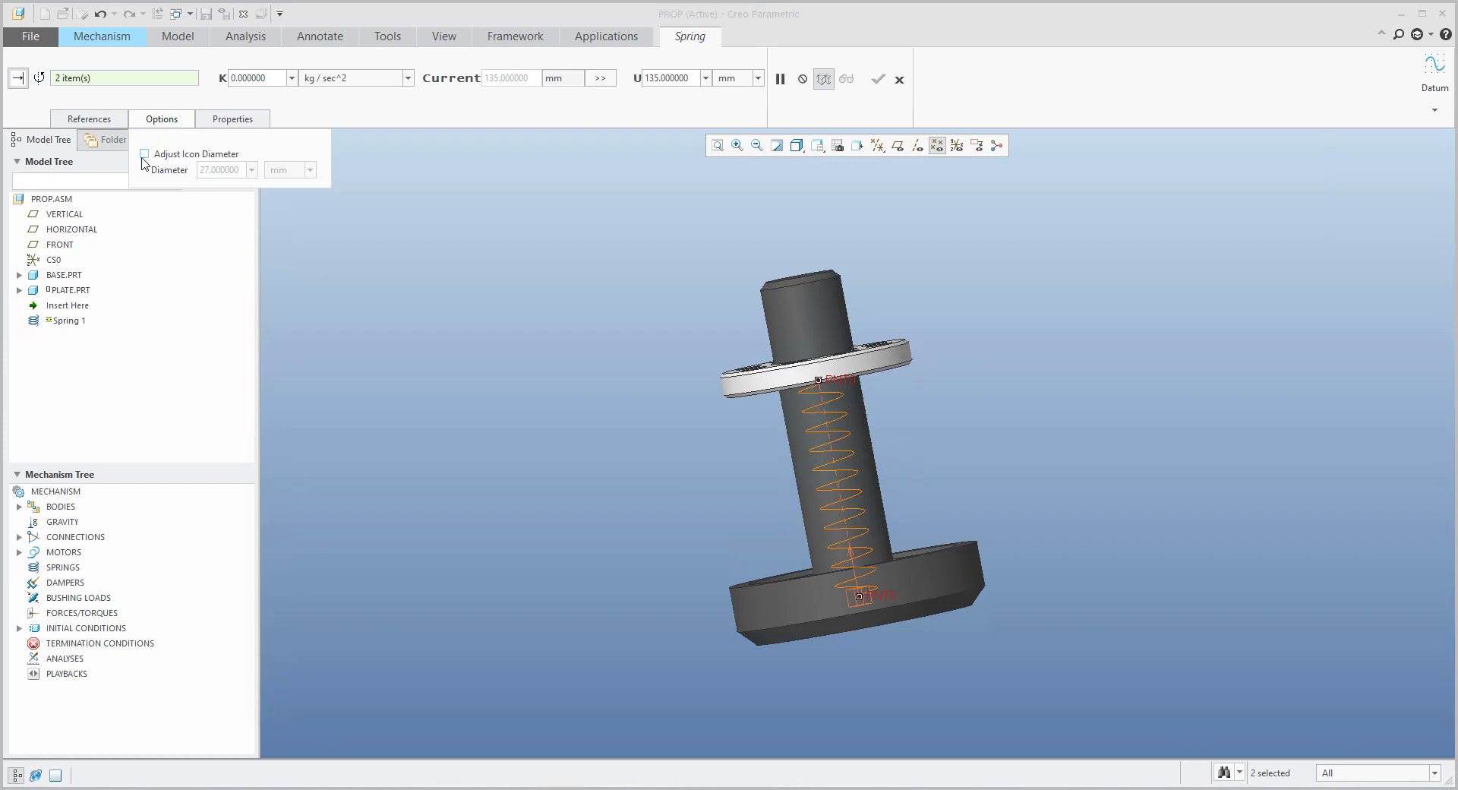
left_click(144, 154)
left_click_drag(199, 170, 257, 177)
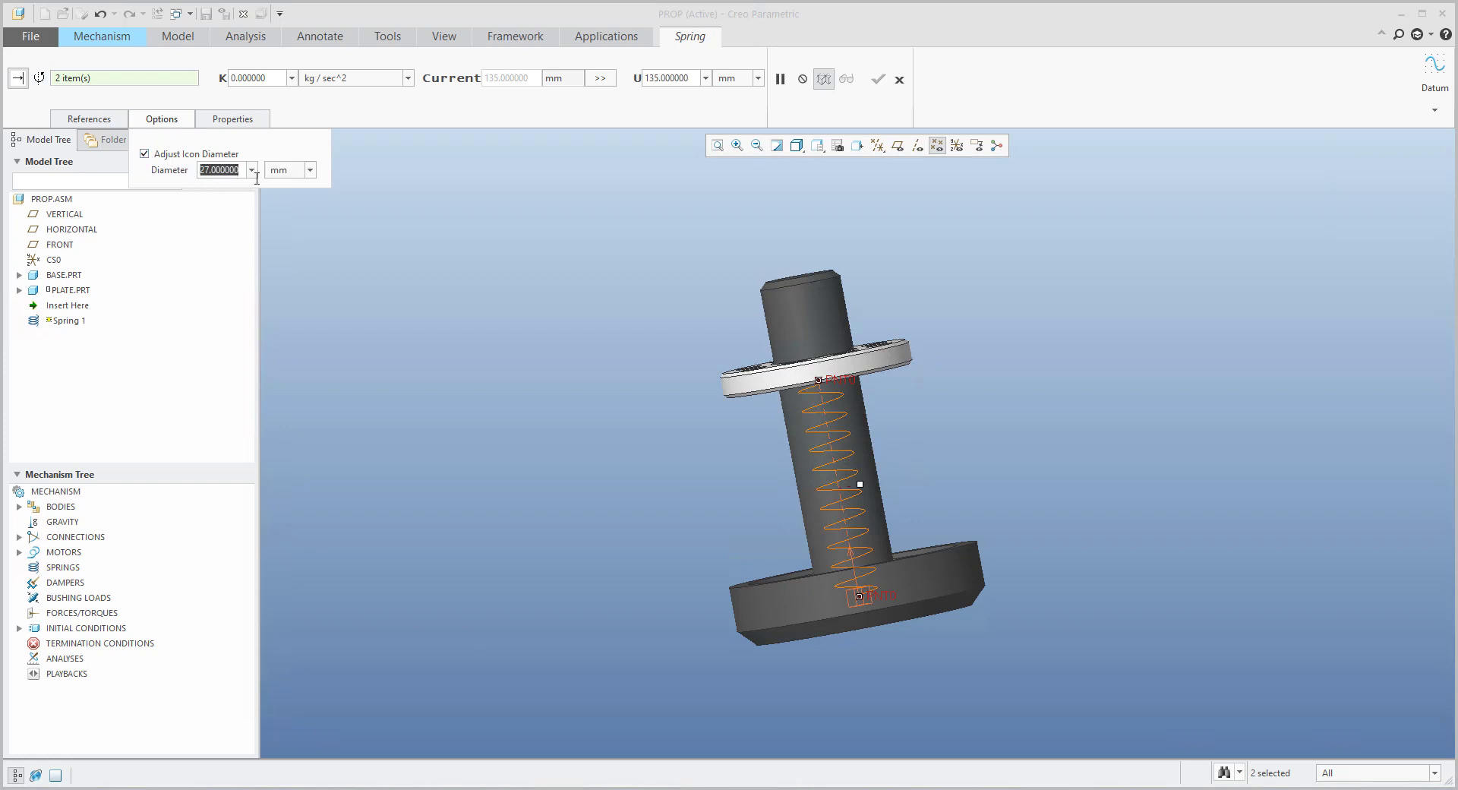
type("60")
key("Return")
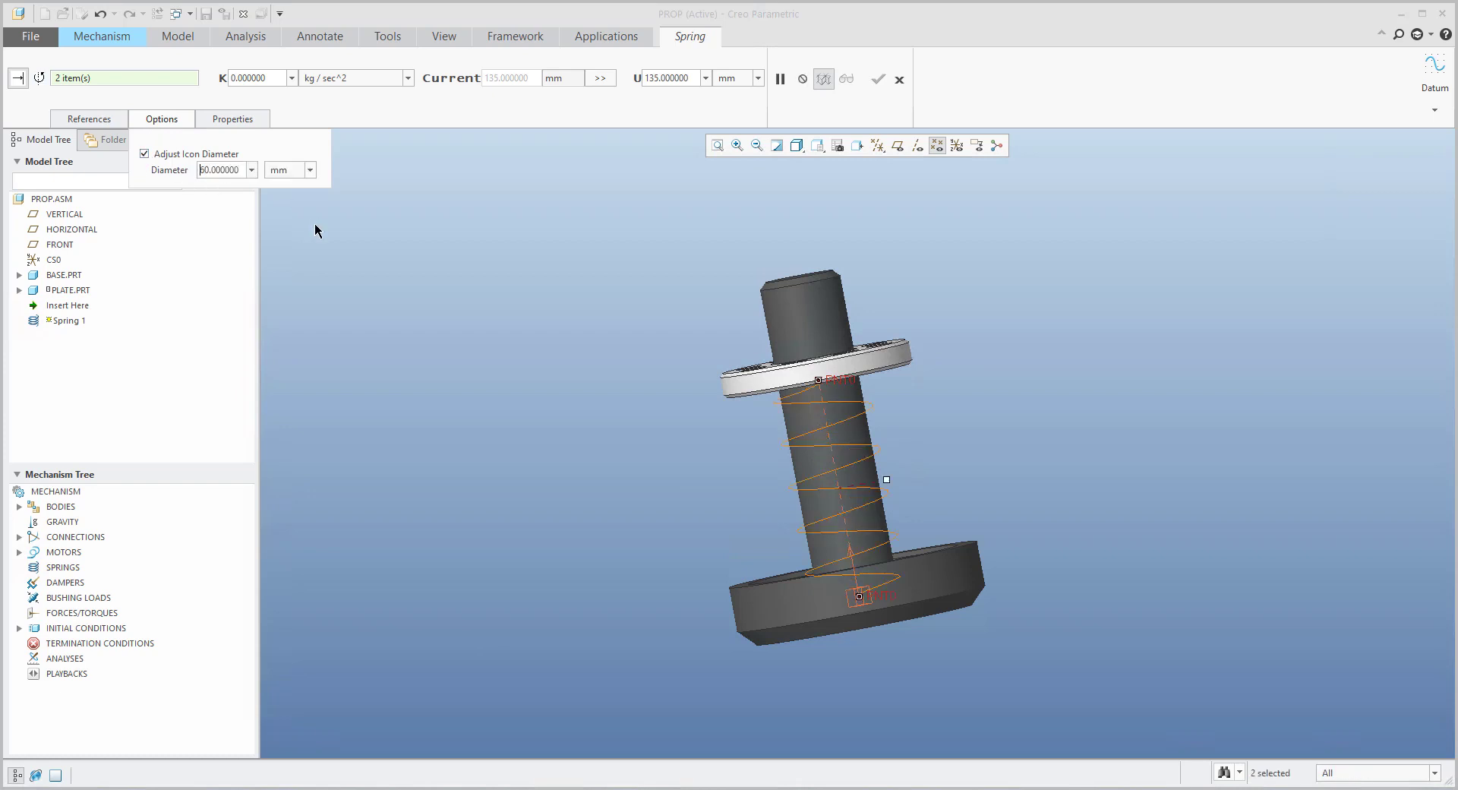
middle_click_drag(618, 452, 618, 485)
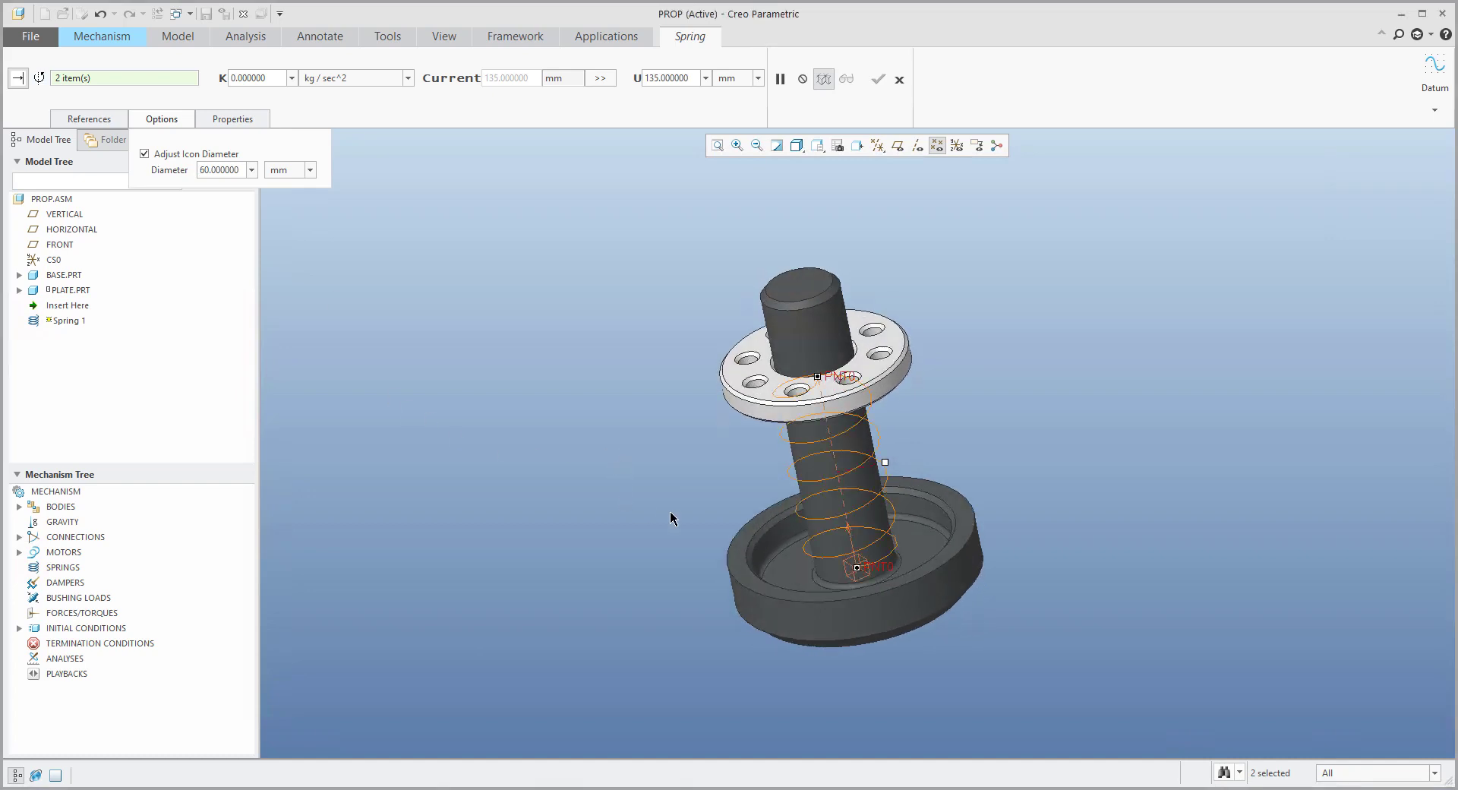
middle_click_drag(608, 438, 624, 519)
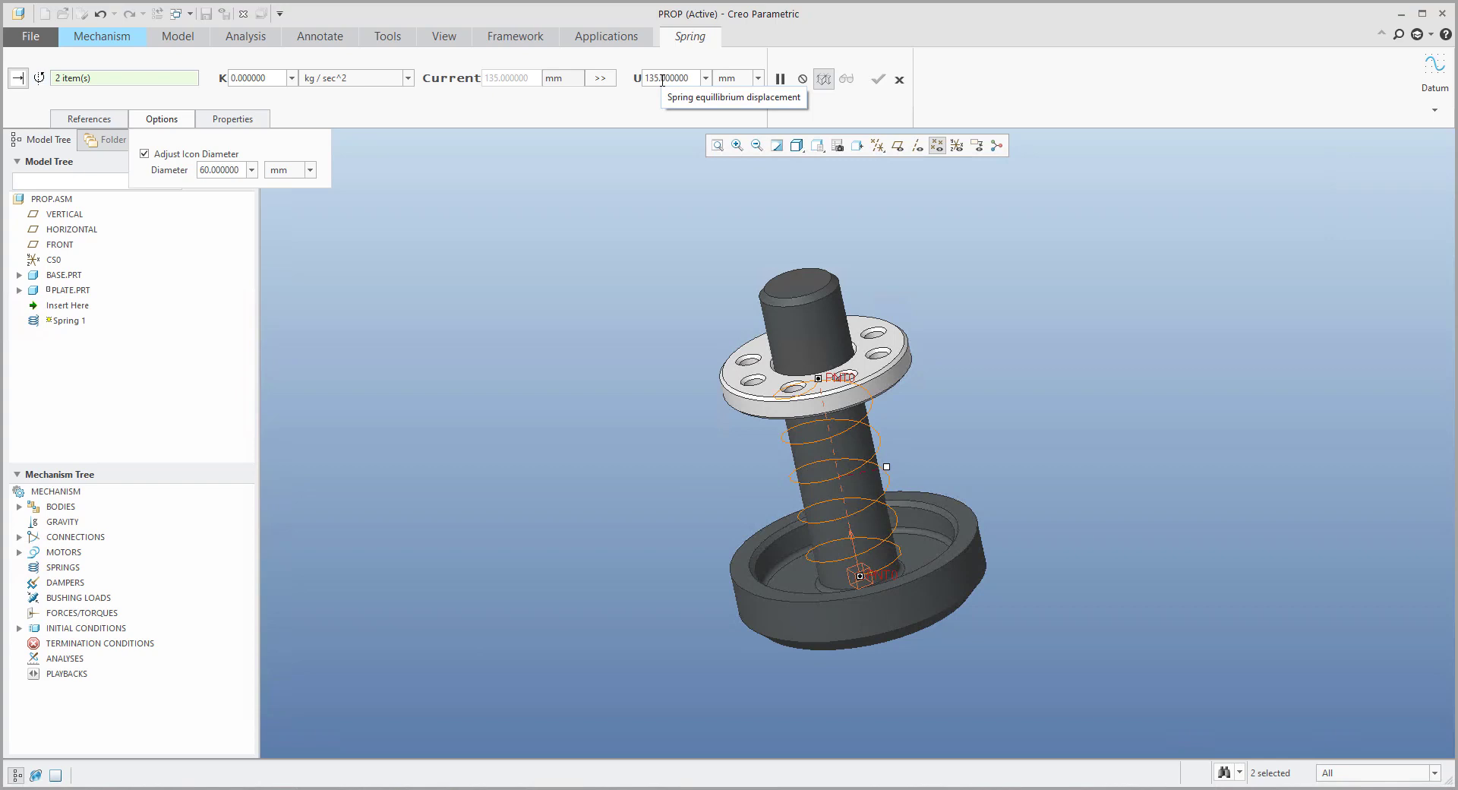
- Set the spring stiffness K to 300 and create Spring_1
double_click(665, 78)
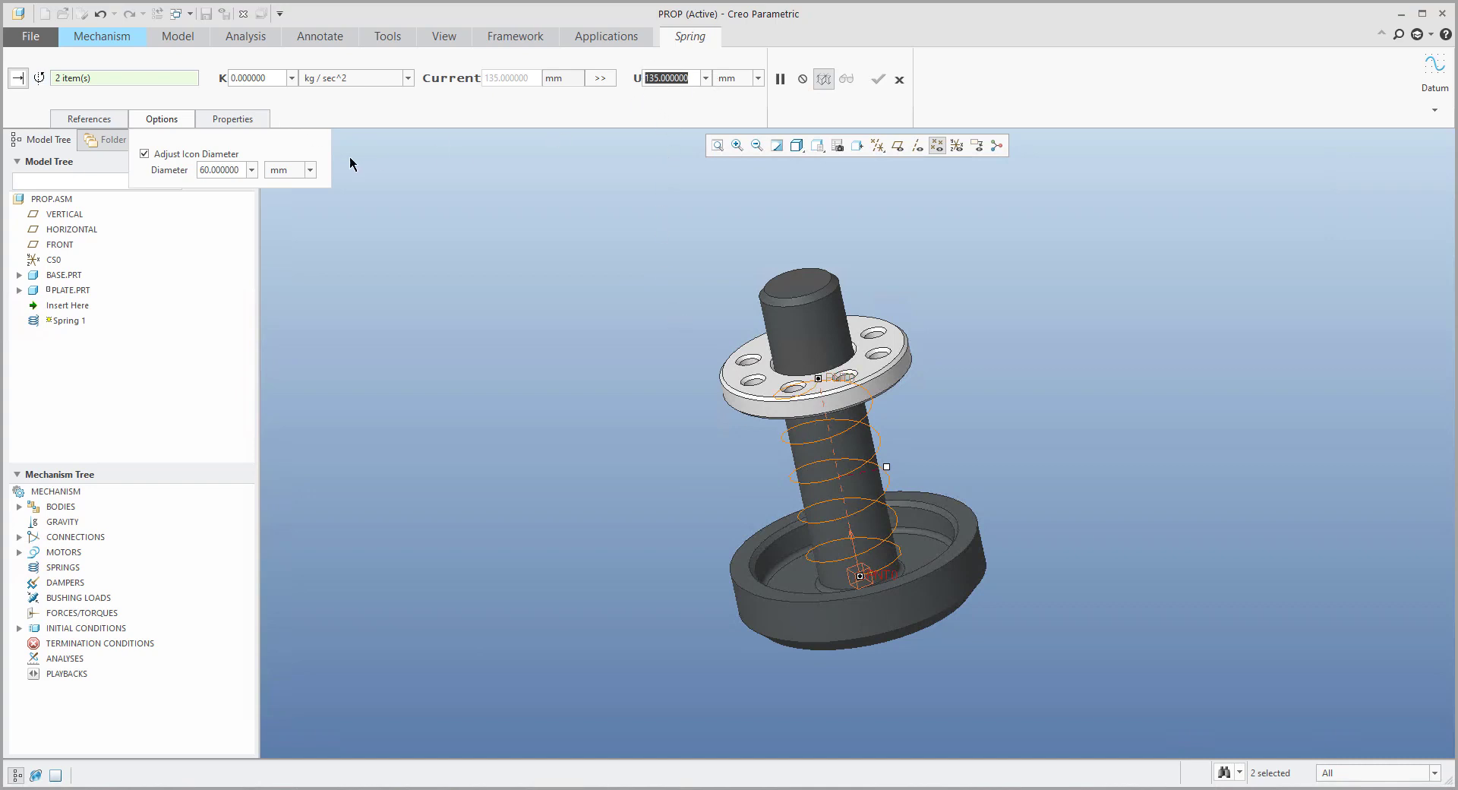
double_click(274, 79)
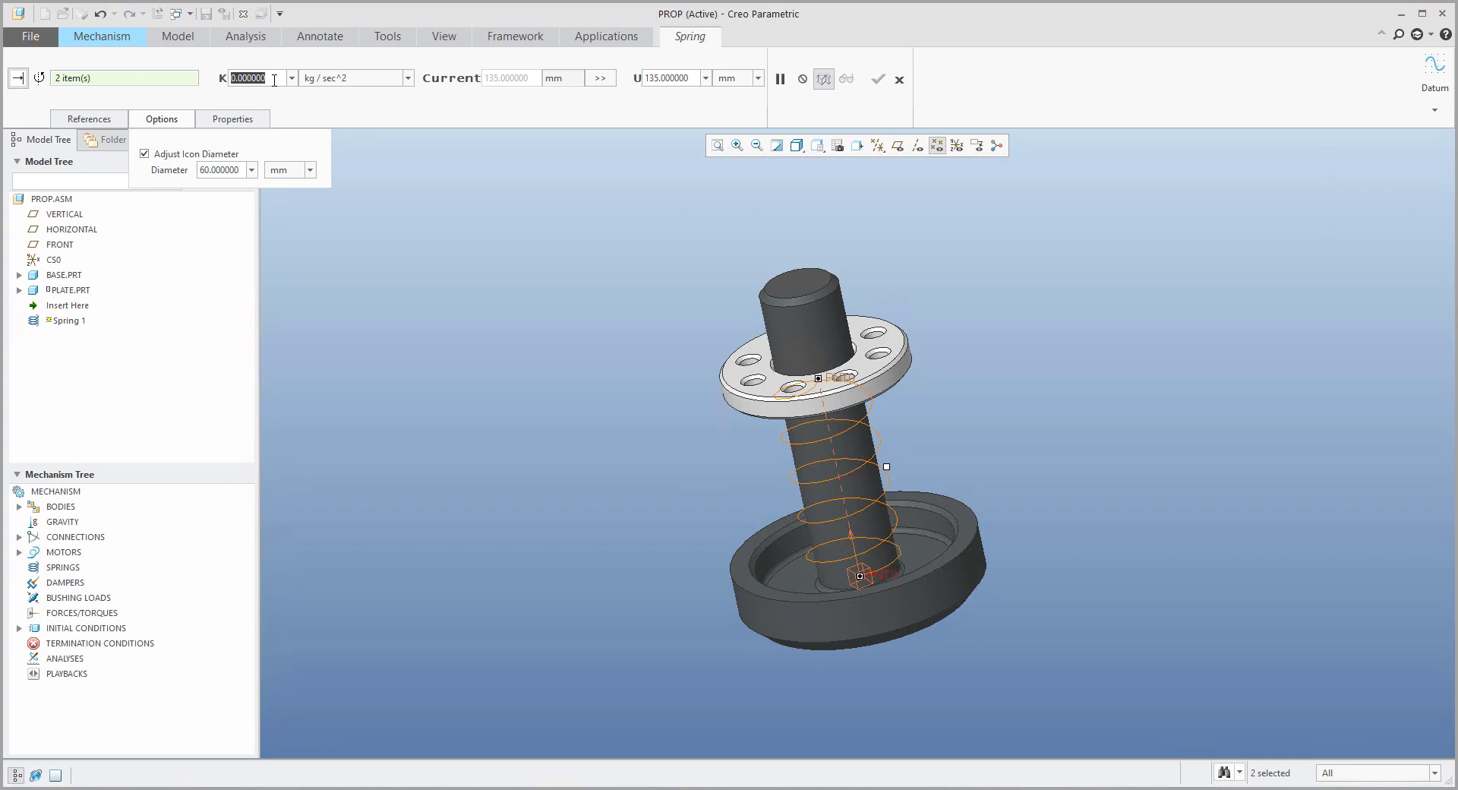
type("3")
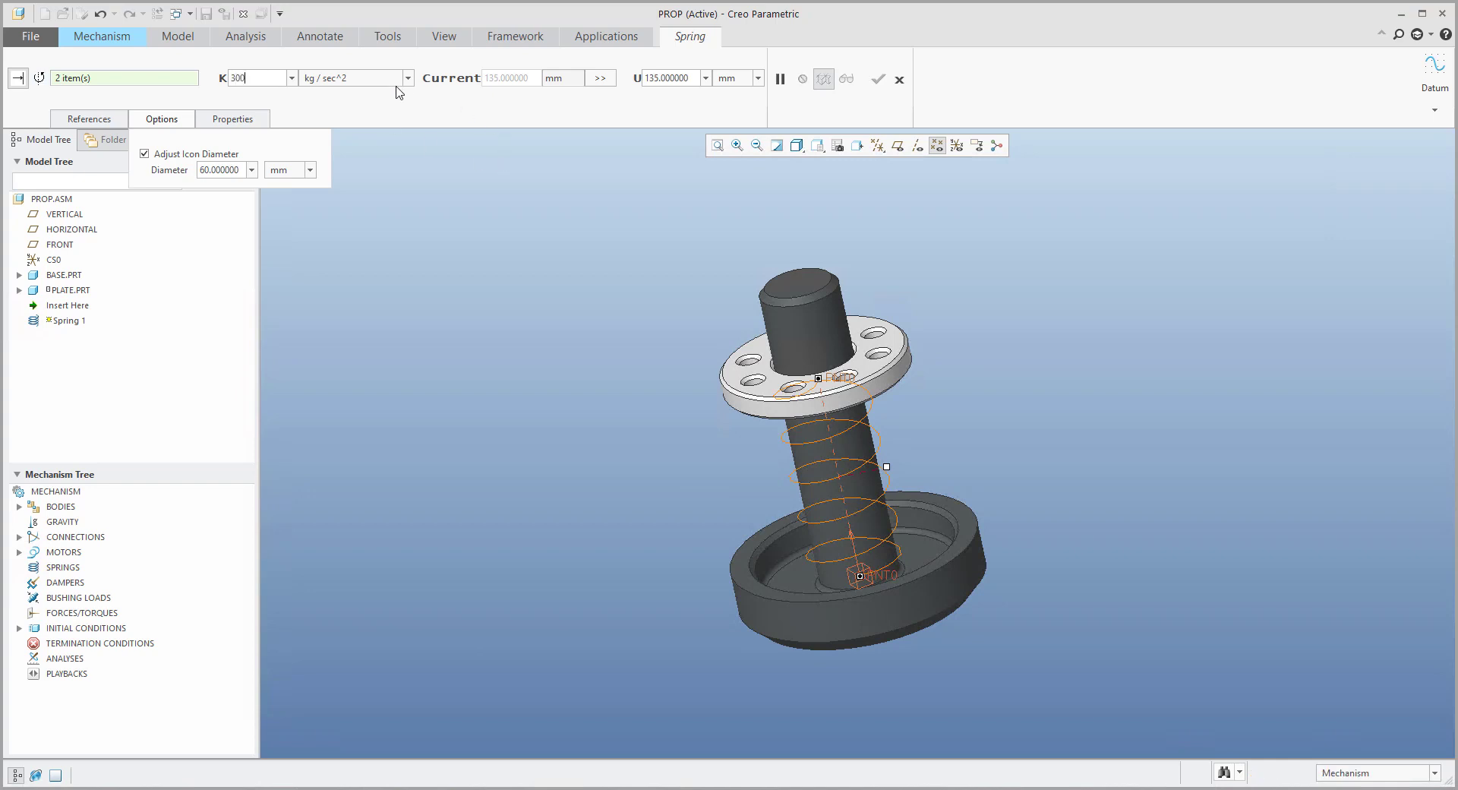
key("Return")
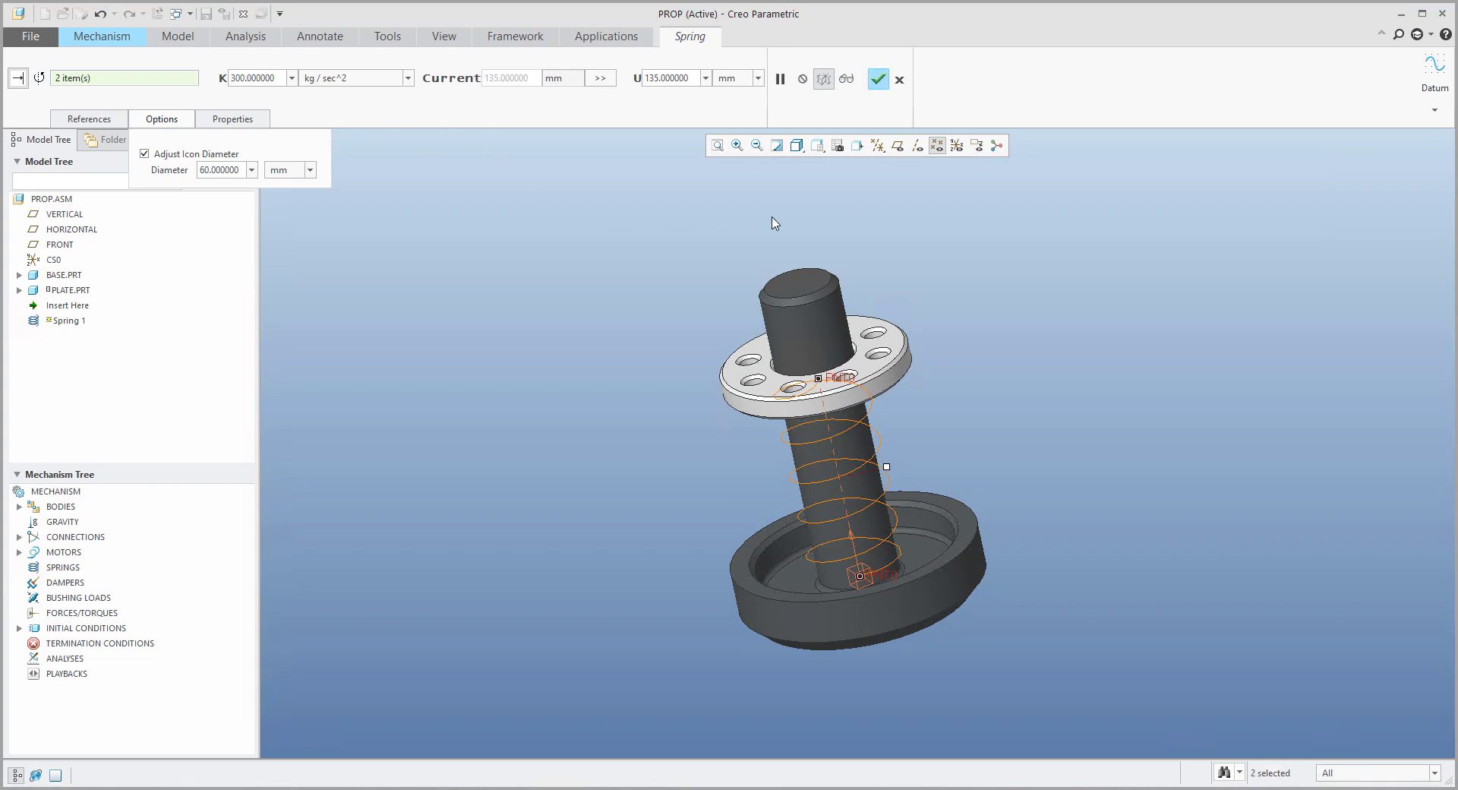
left_click(878, 80)
middle_click_drag(618, 315, 684, 403)
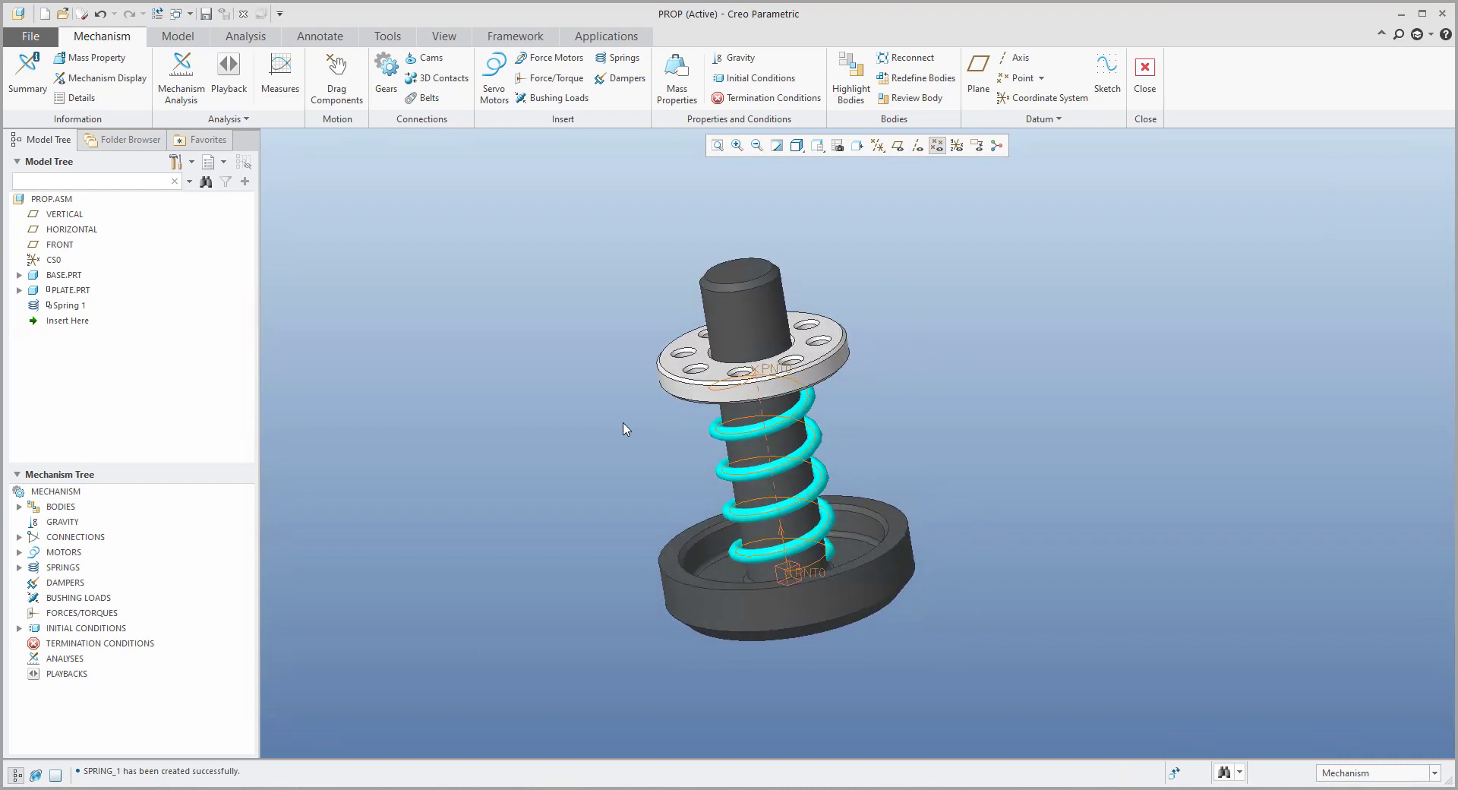
- Drag the plate up the shaft to stretch Spring 1, then close the Drag dialog
left_click(336, 79)
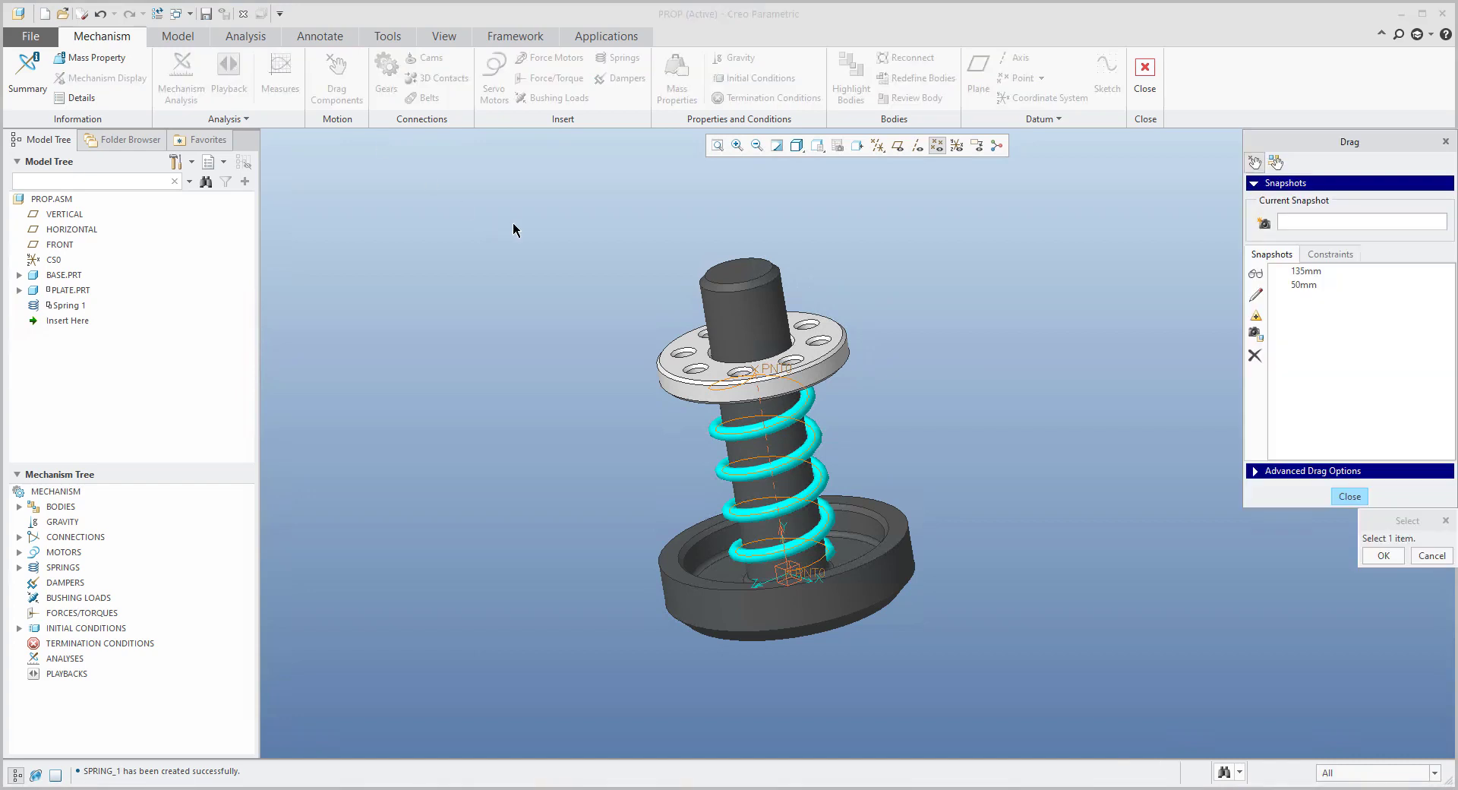
left_click(808, 387)
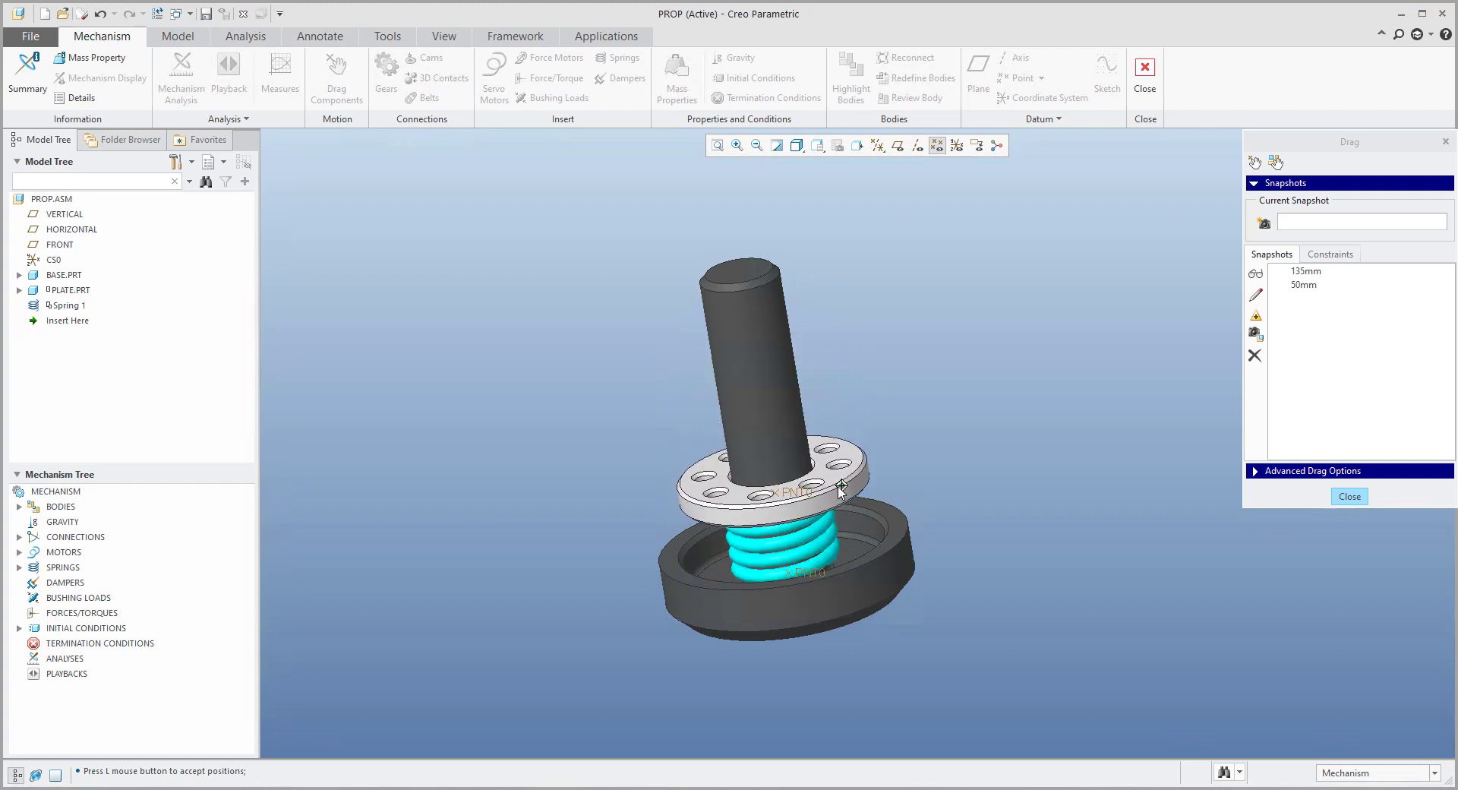
left_click(821, 362)
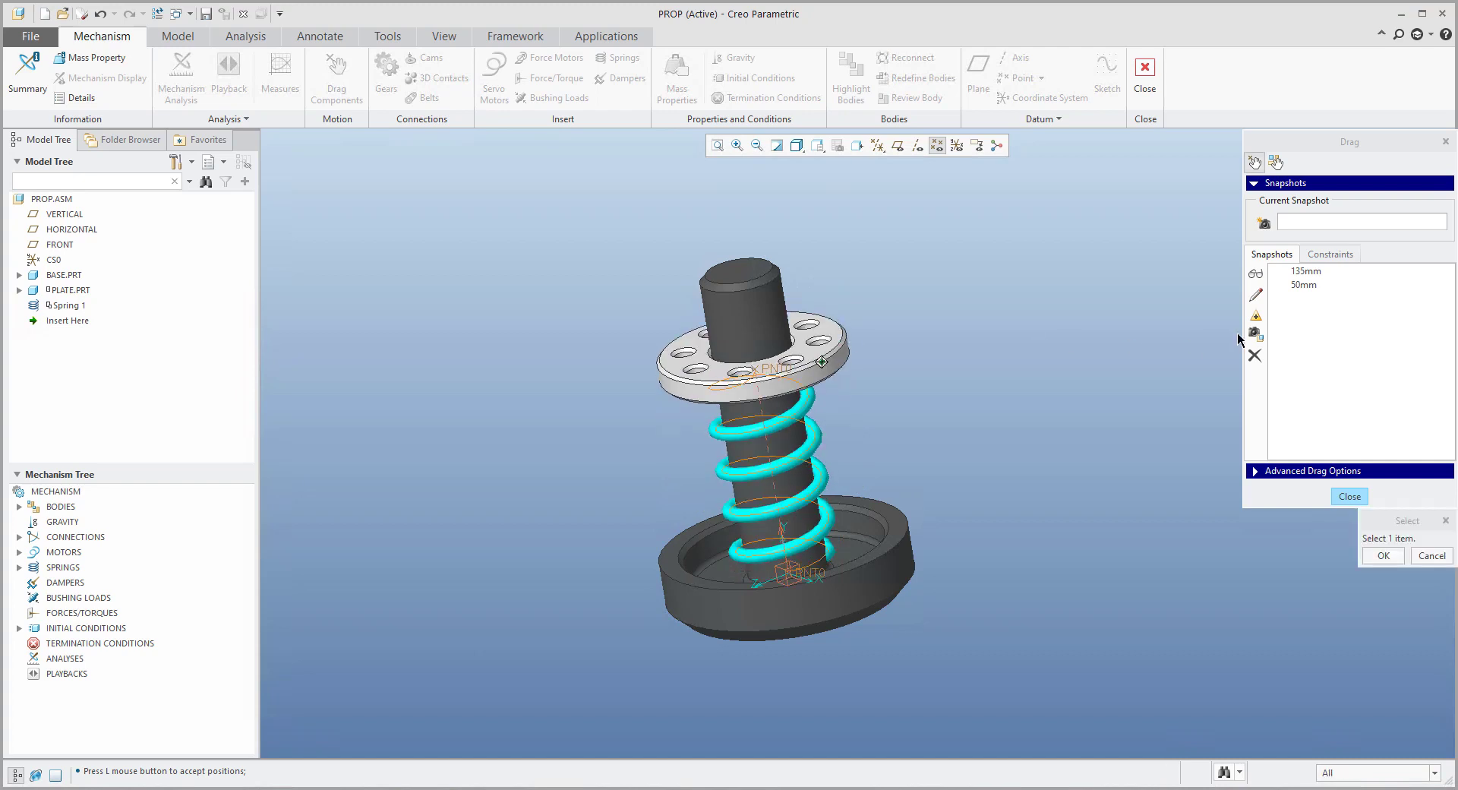
left_click(1349, 497)
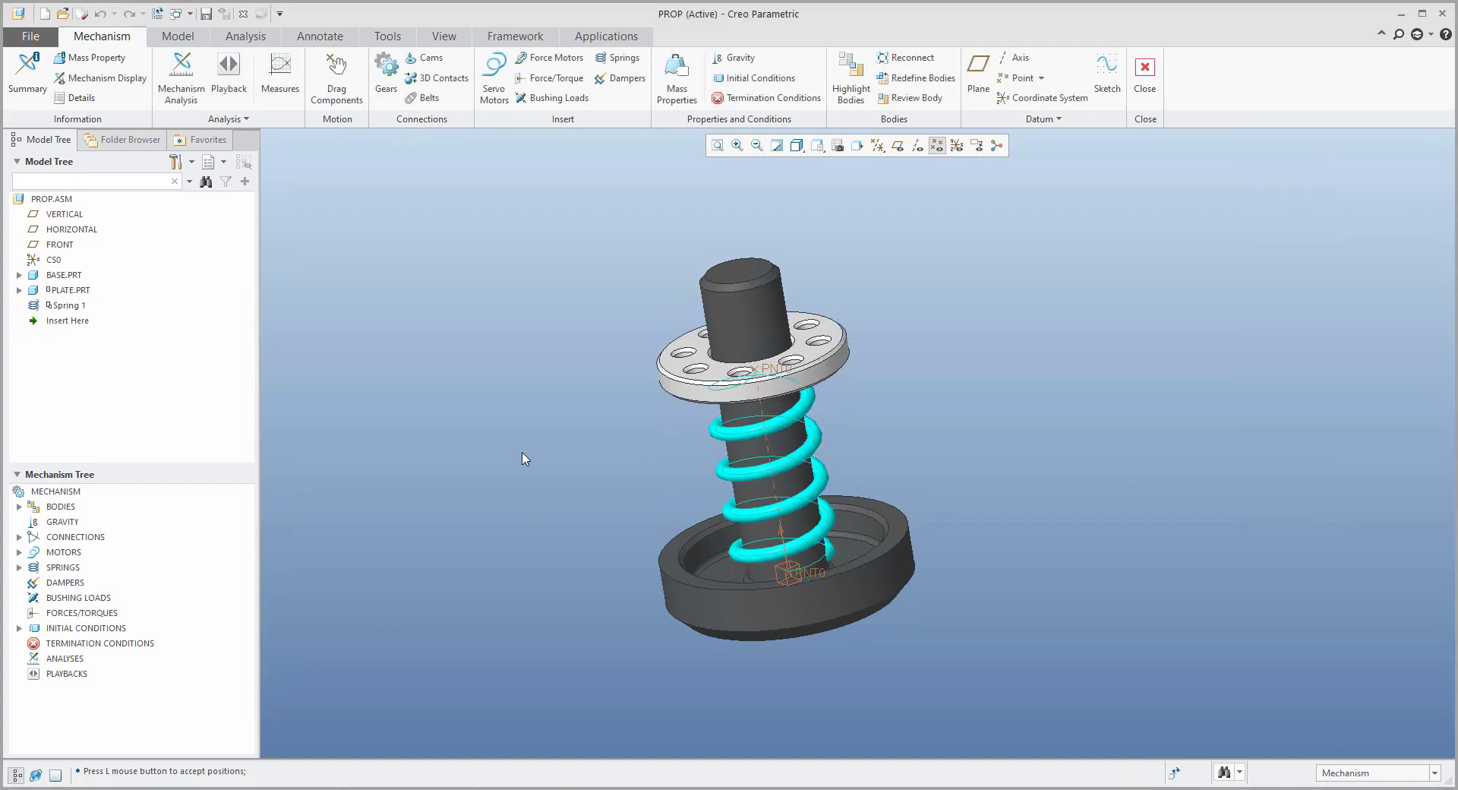
middle_click_drag(569, 394, 594, 390, "shift")
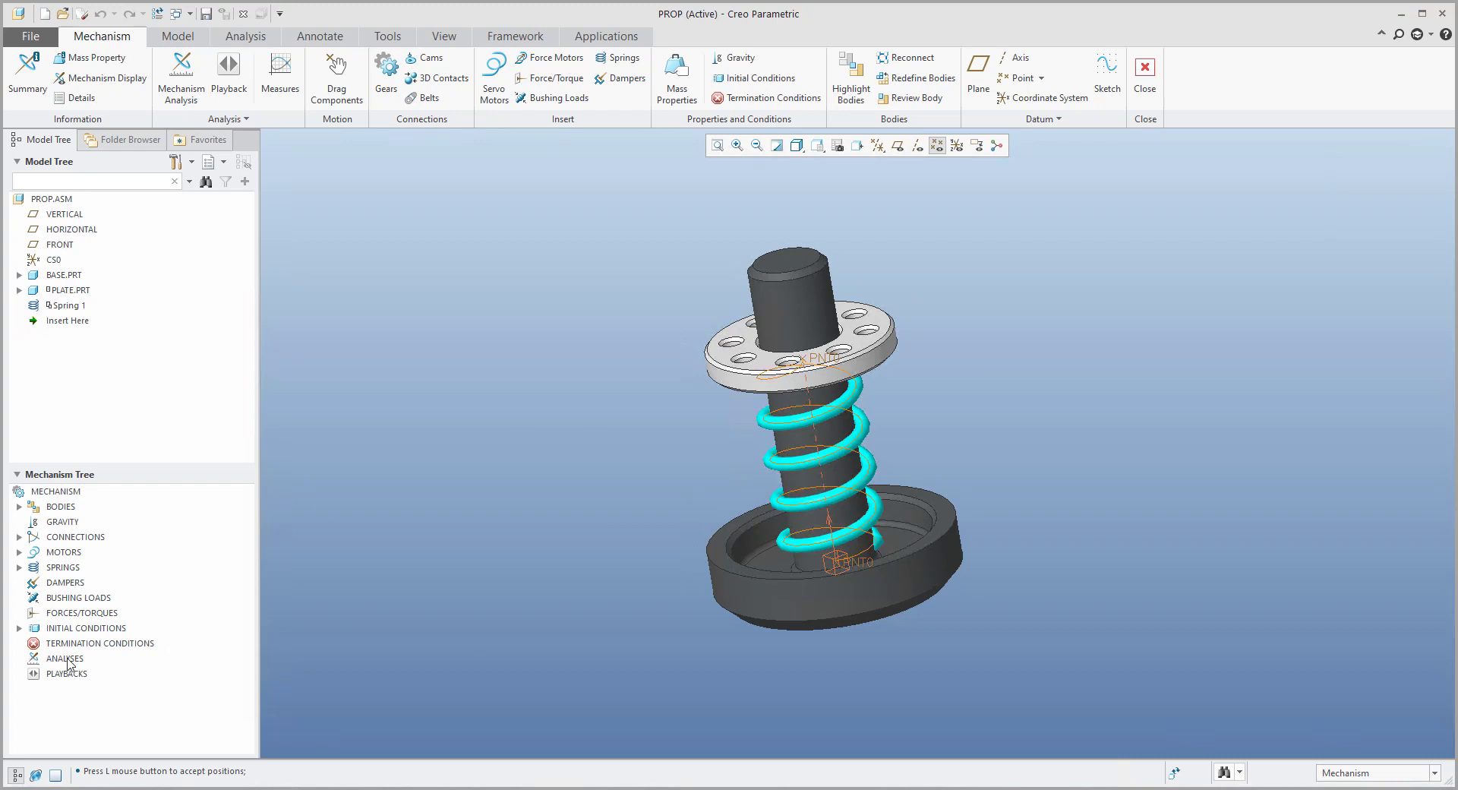
- Create a new analysis definition, AnalysisDefinition1, from ANALYSES in the Mechanism Tree
left_click_drag(67, 661, 76, 617)
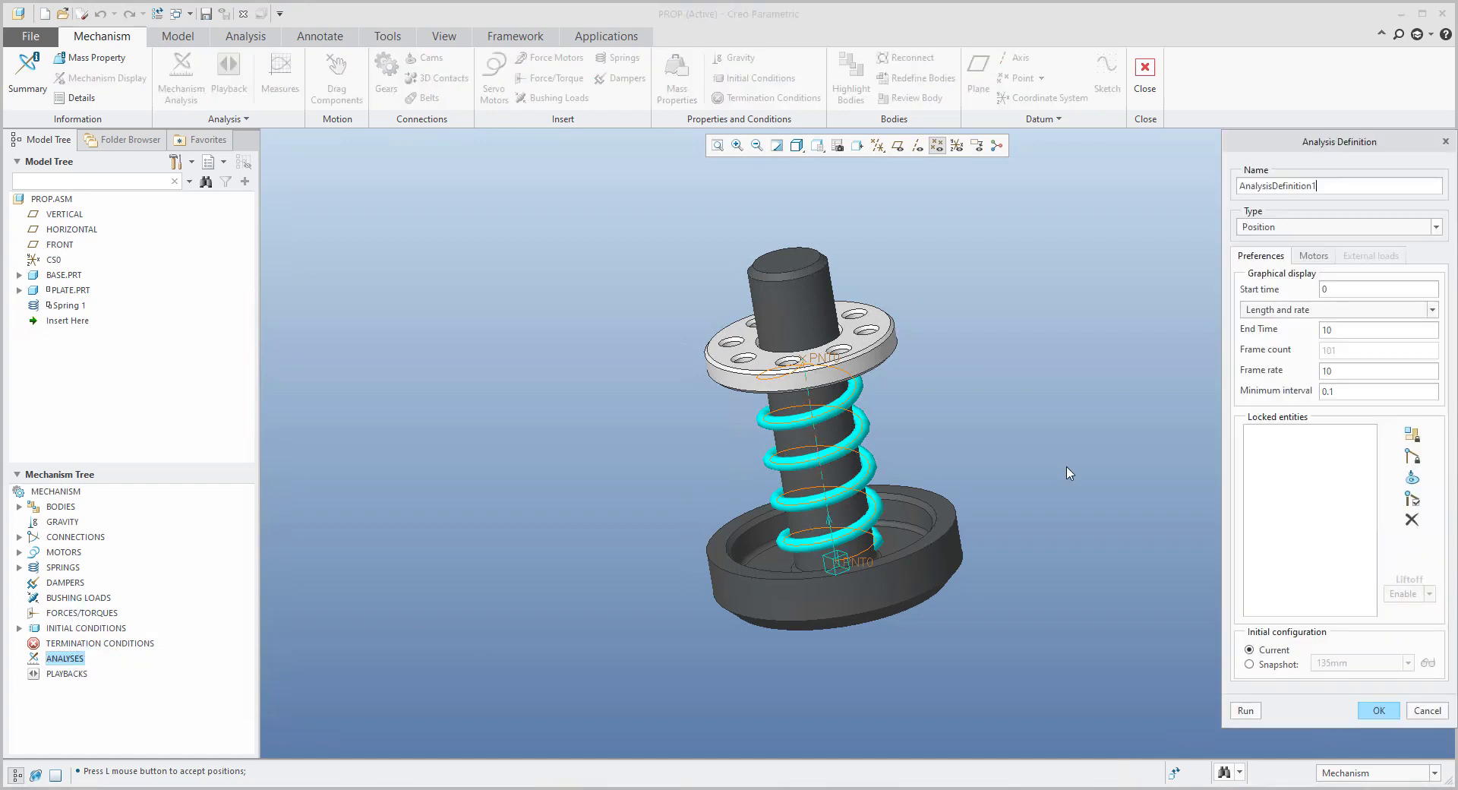
left_click(1276, 232)
- Make the analysis Dynamic, starting from InitCond1, with duration 2 and frame rate 30
left_click(1263, 269)
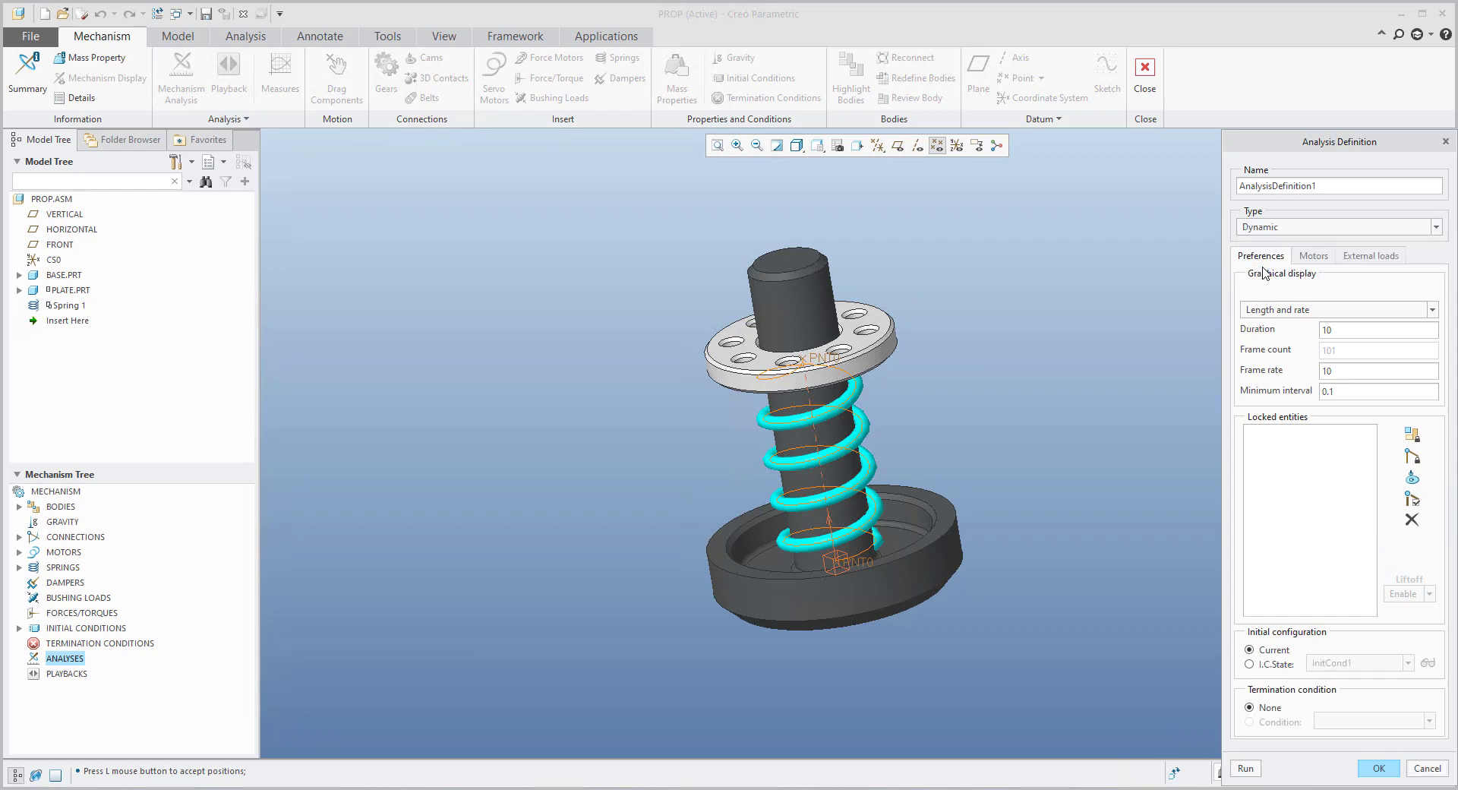
left_click(1250, 664)
left_click(20, 629)
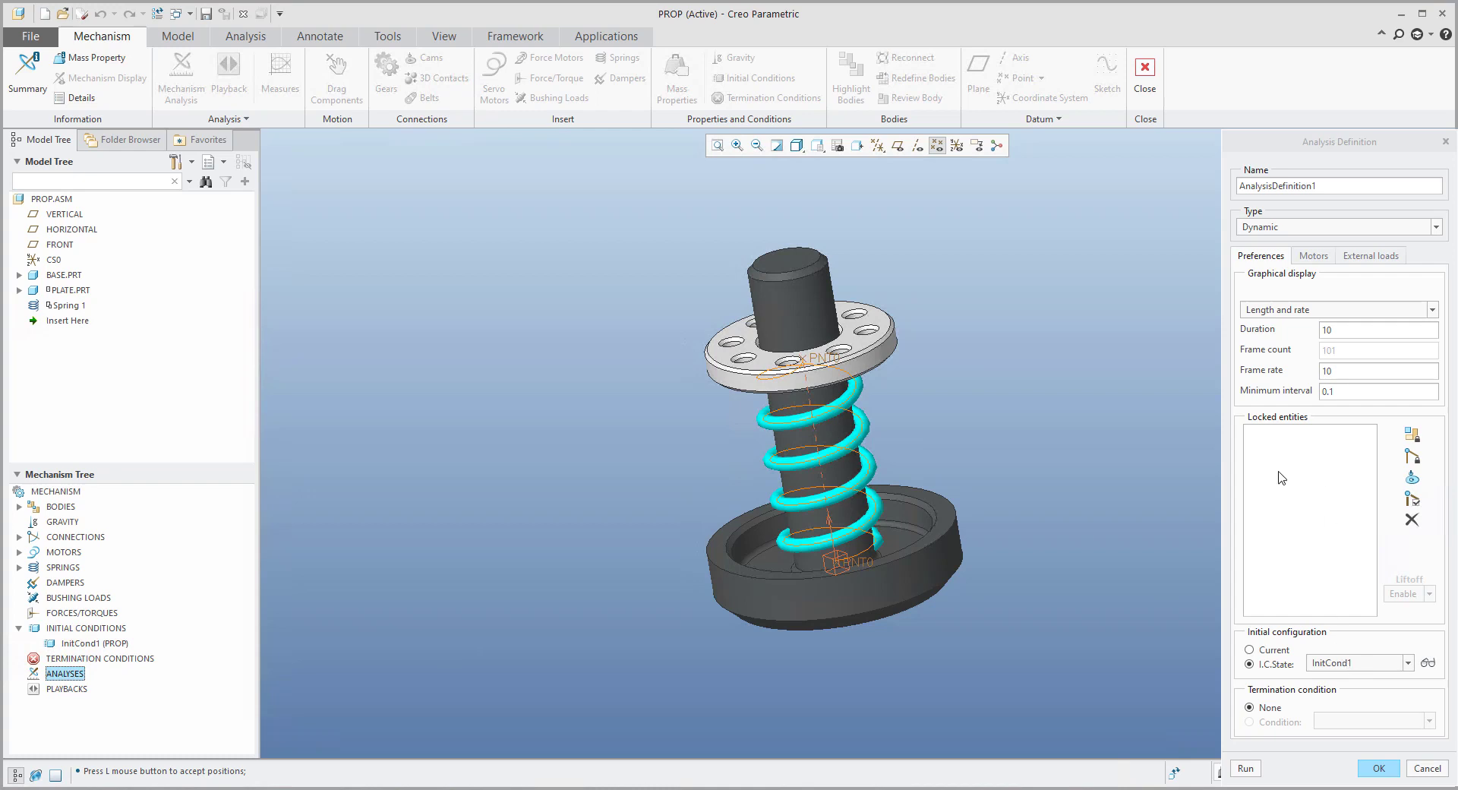
left_click(1263, 327)
type("2")
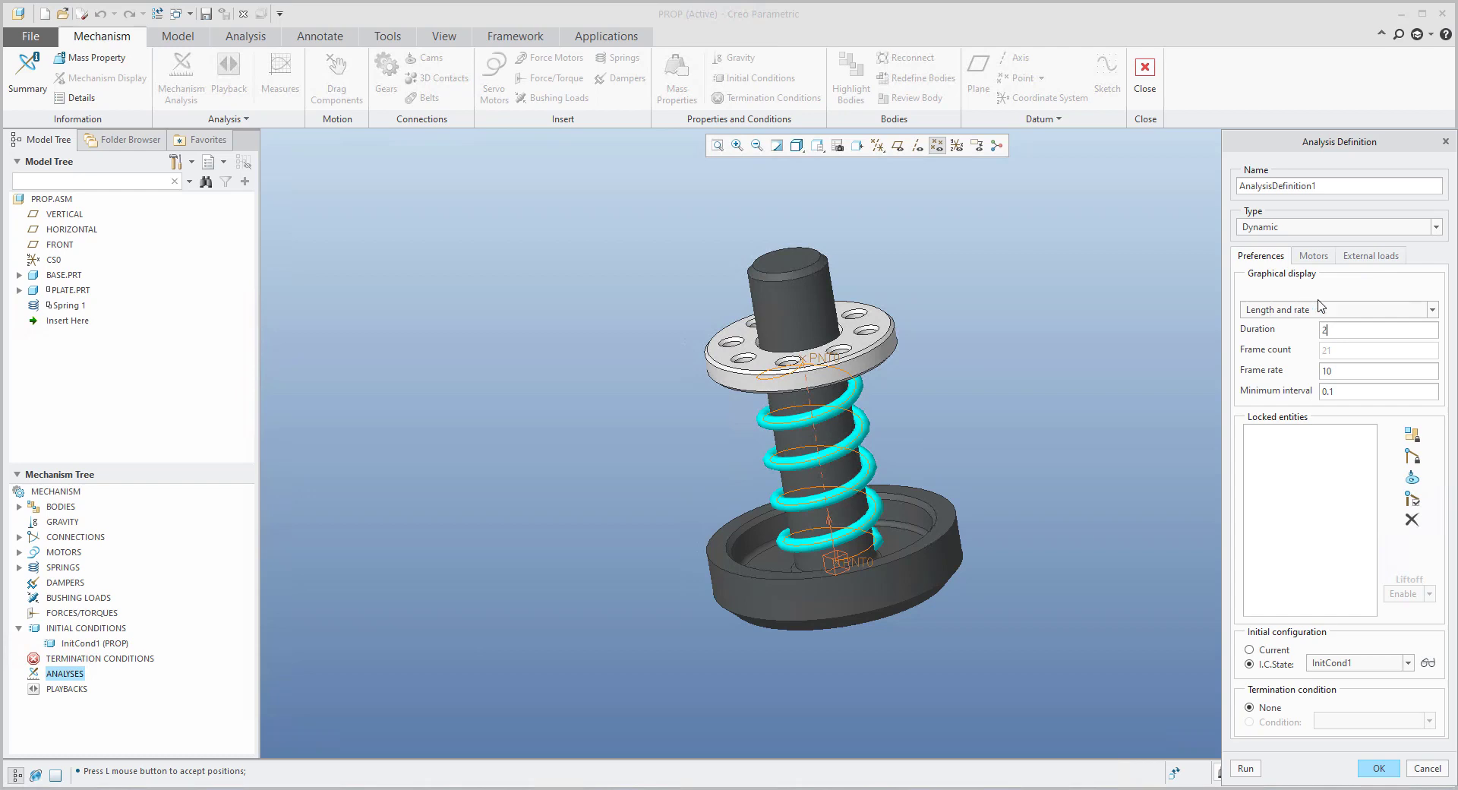
left_click(1268, 368)
type("30")
- Enable gravity under External loads, run the analysis, and accept the definition
left_click(1366, 265)
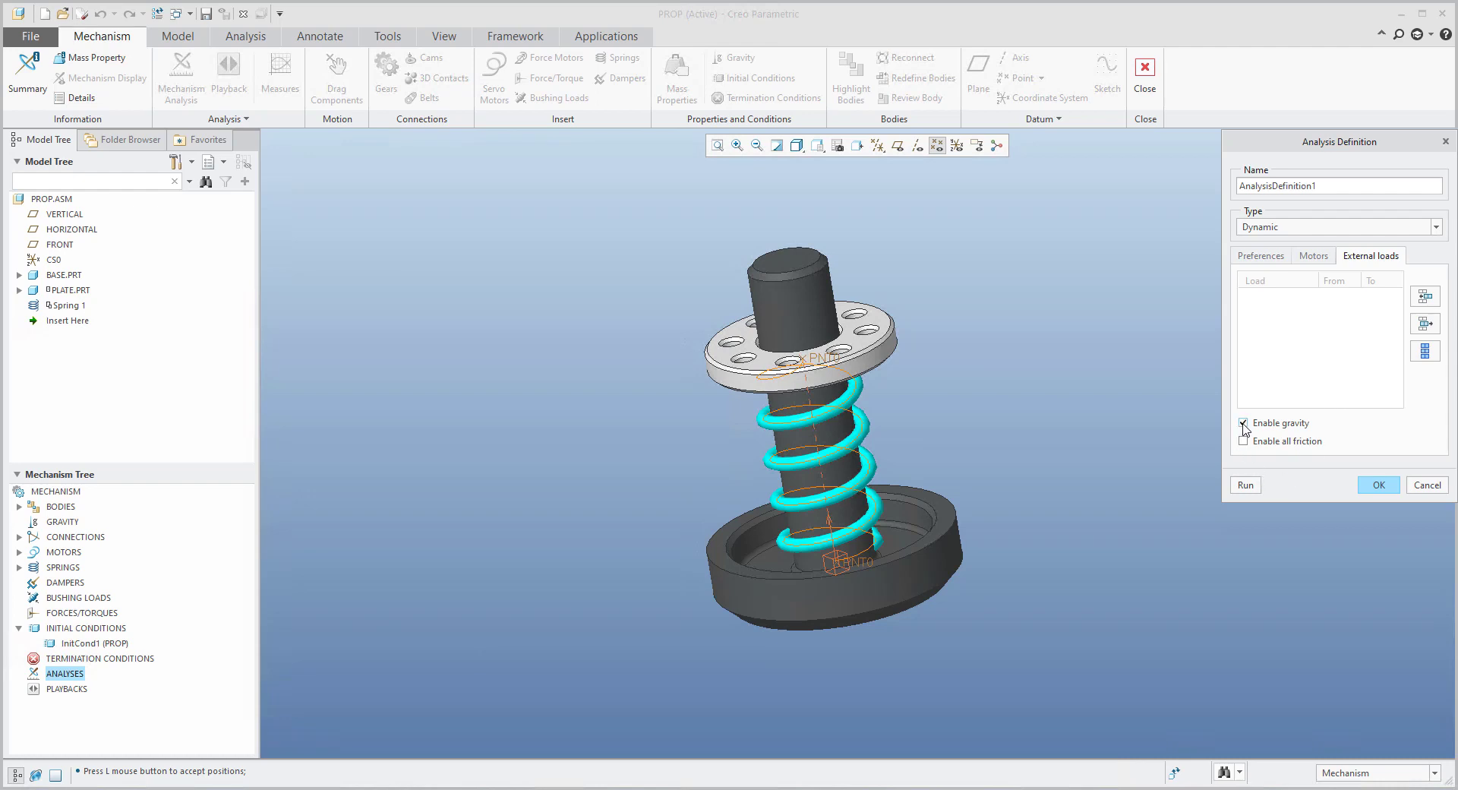
left_click(1245, 484)
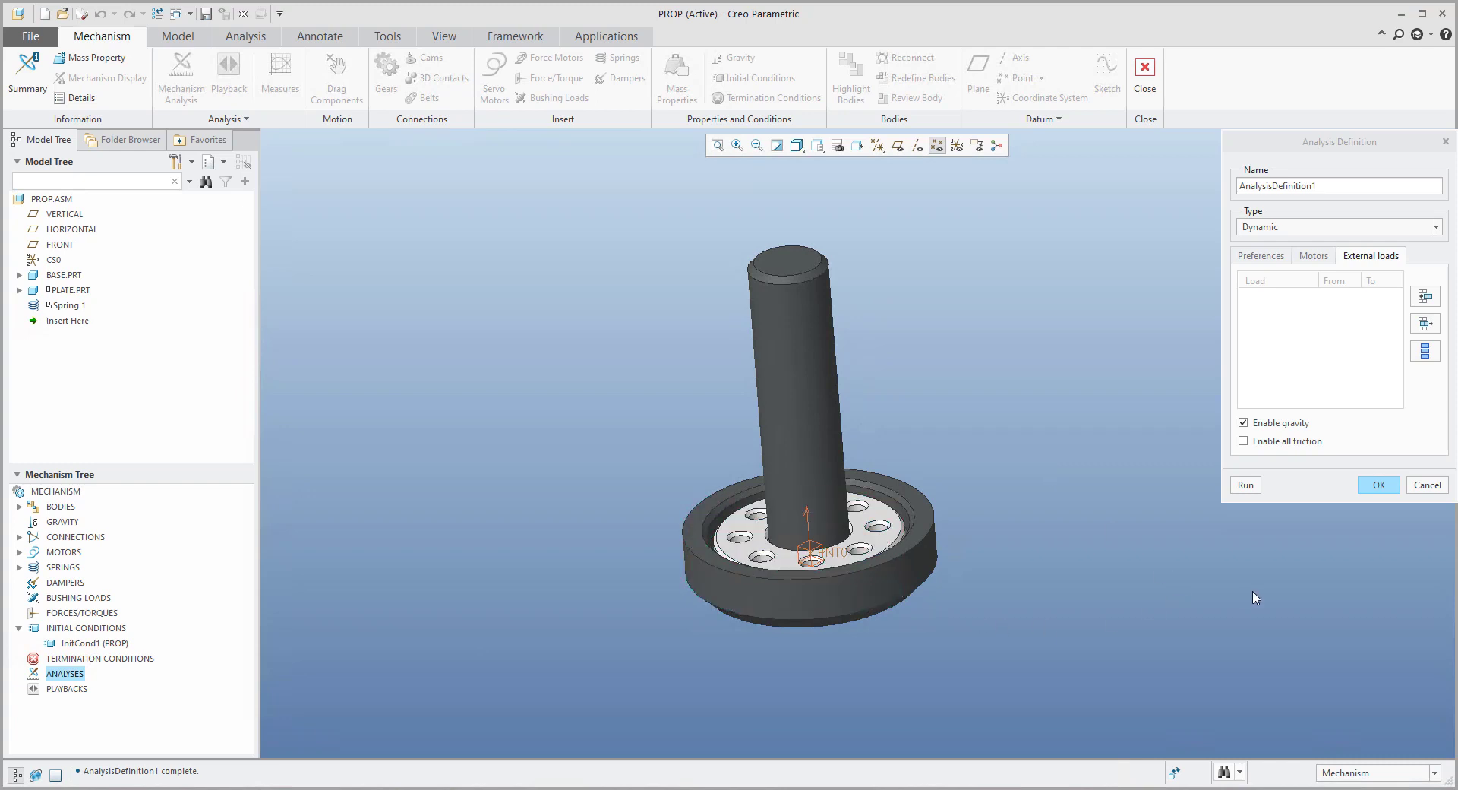
left_click(1378, 486)
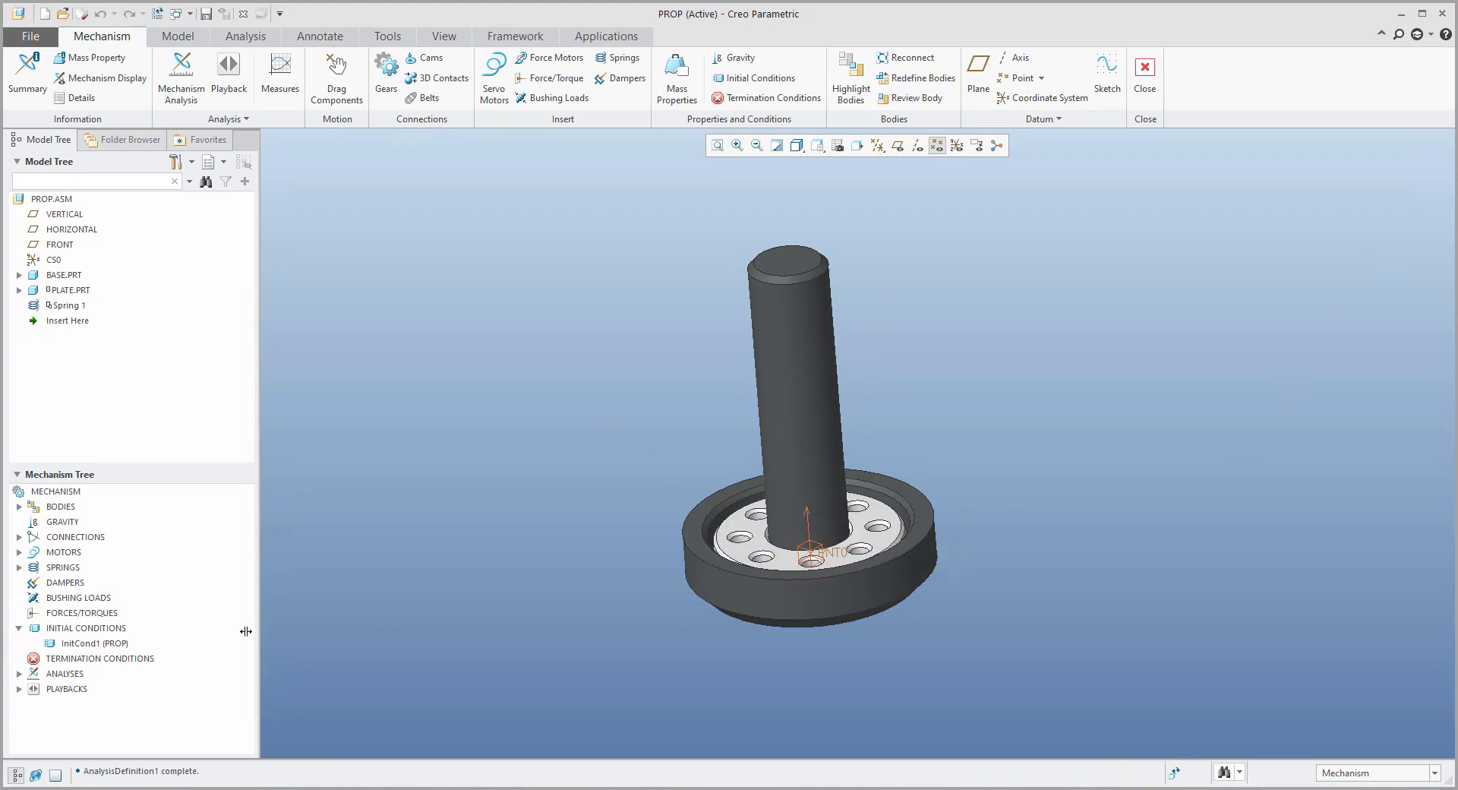
- Reconfirm Spring 1's definition, then exit Mechanism, saving the AnalysisDefinition1 playback
left_click(68, 305)
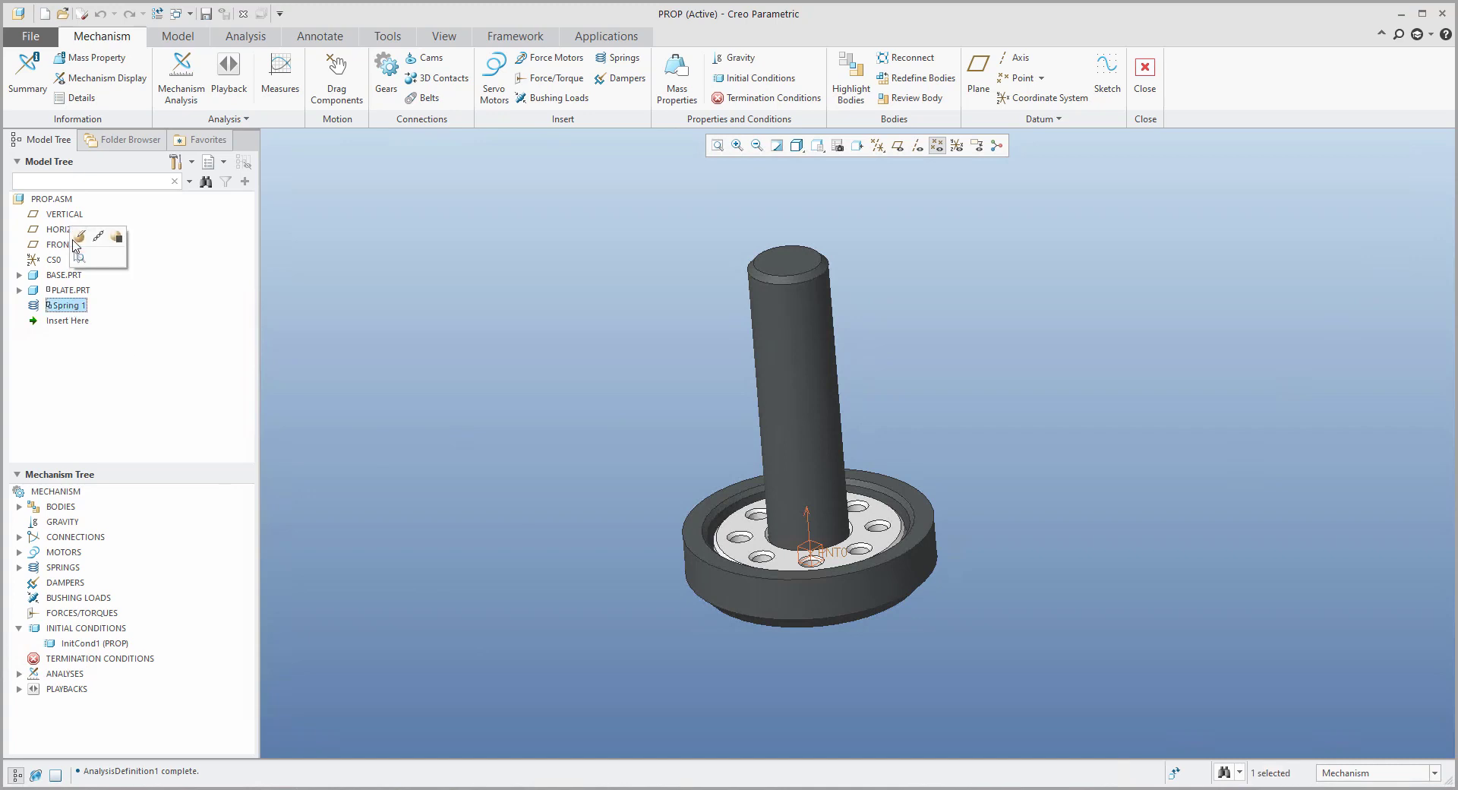
left_click(84, 242)
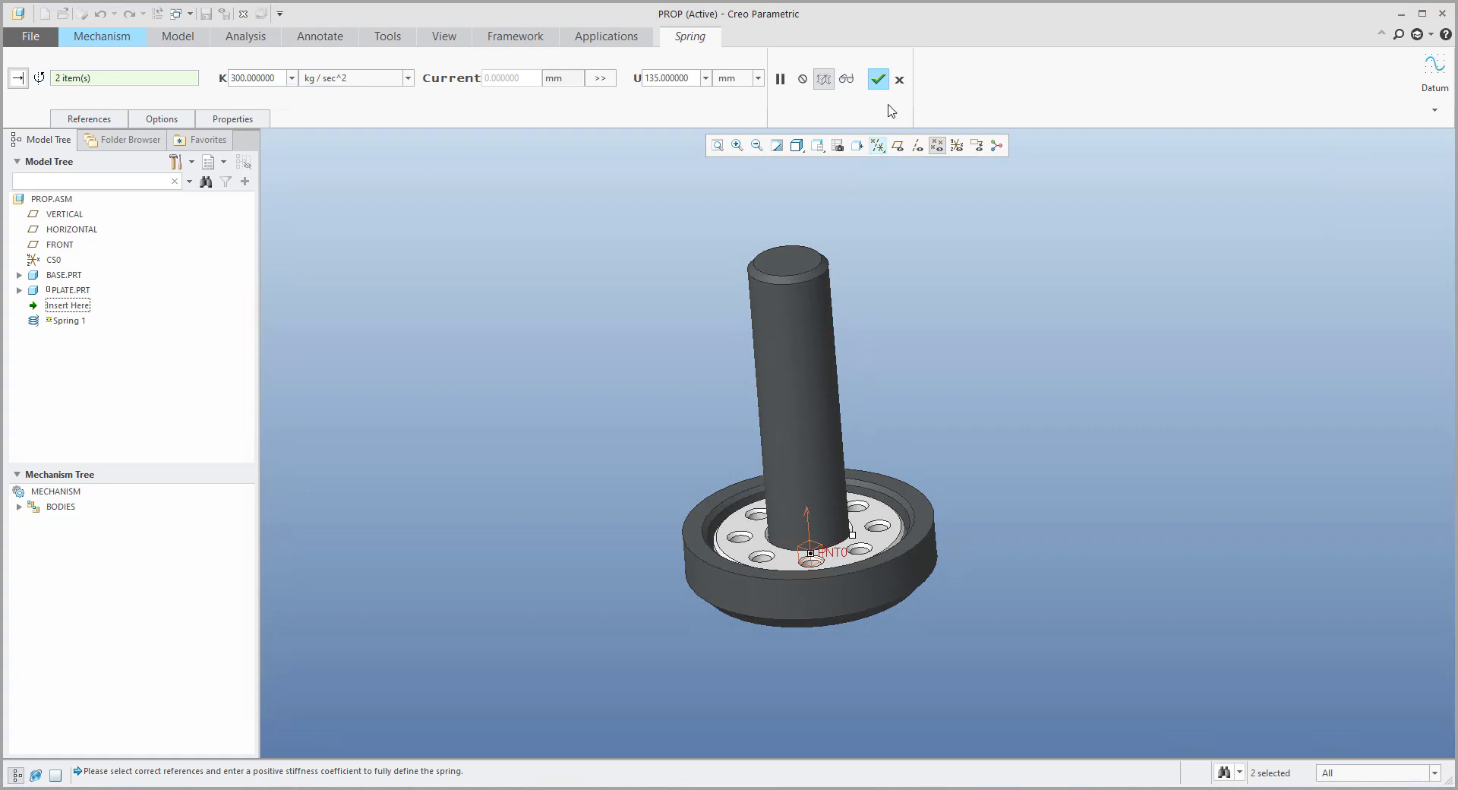
left_click(878, 79)
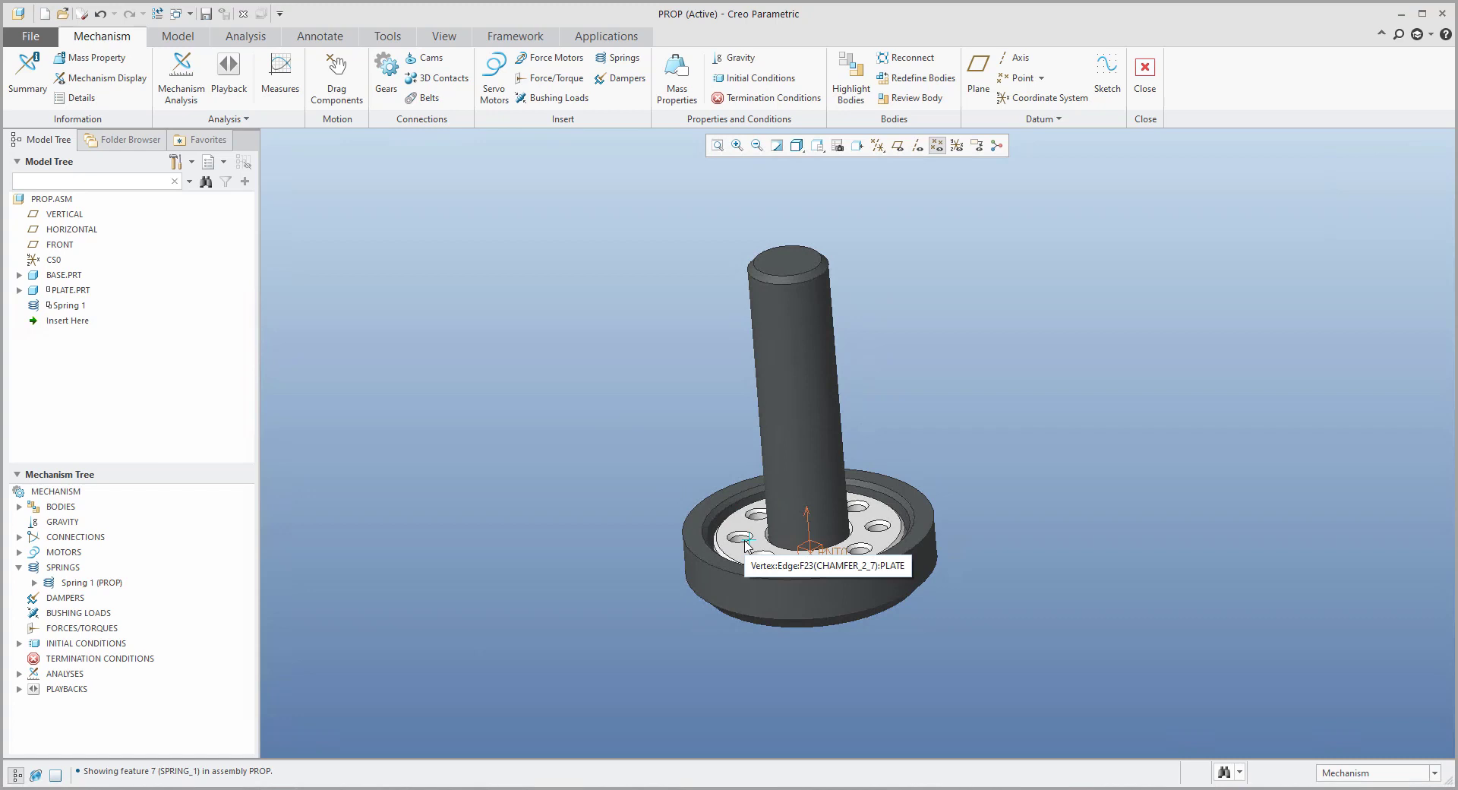
left_click(1144, 82)
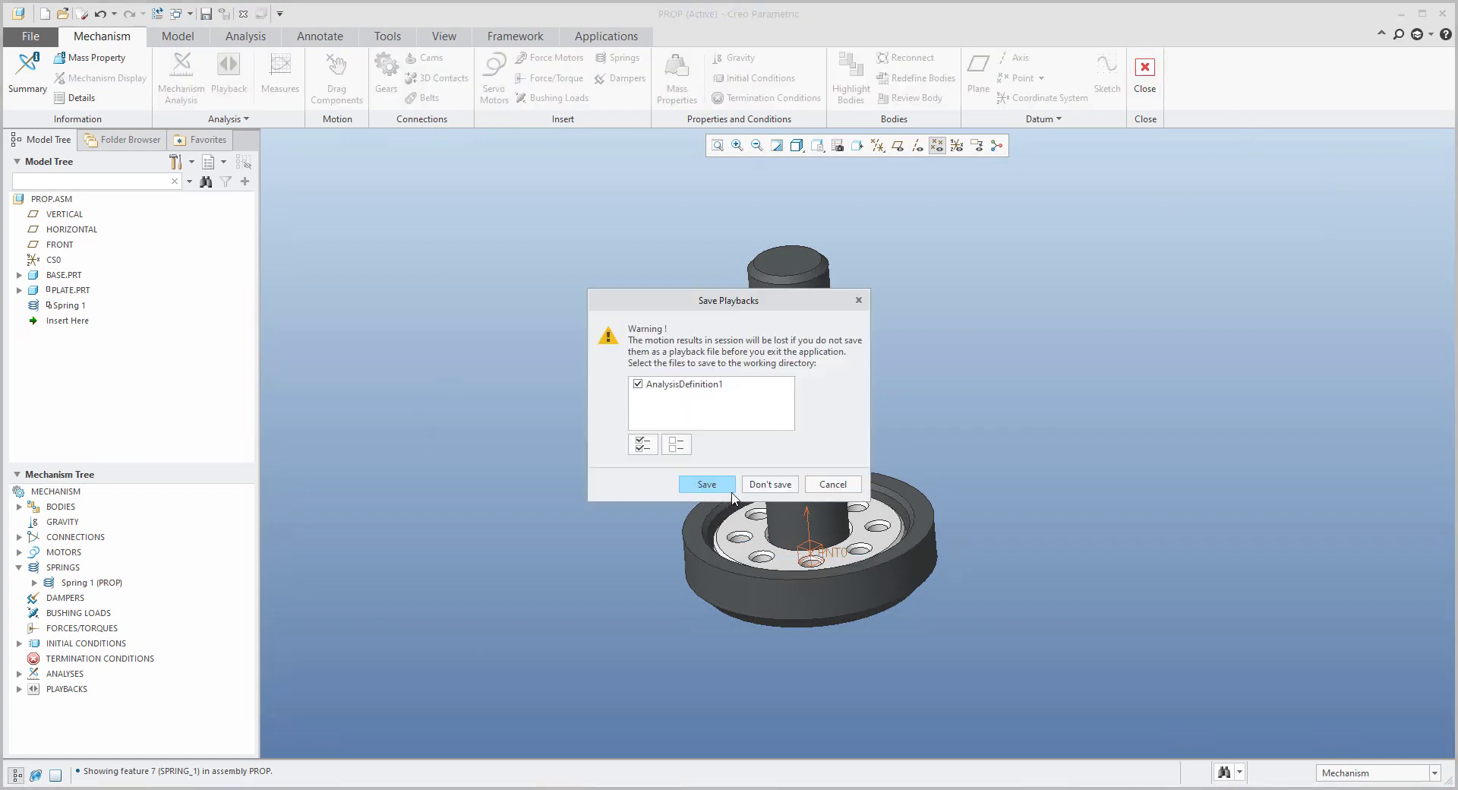
left_click(781, 487)
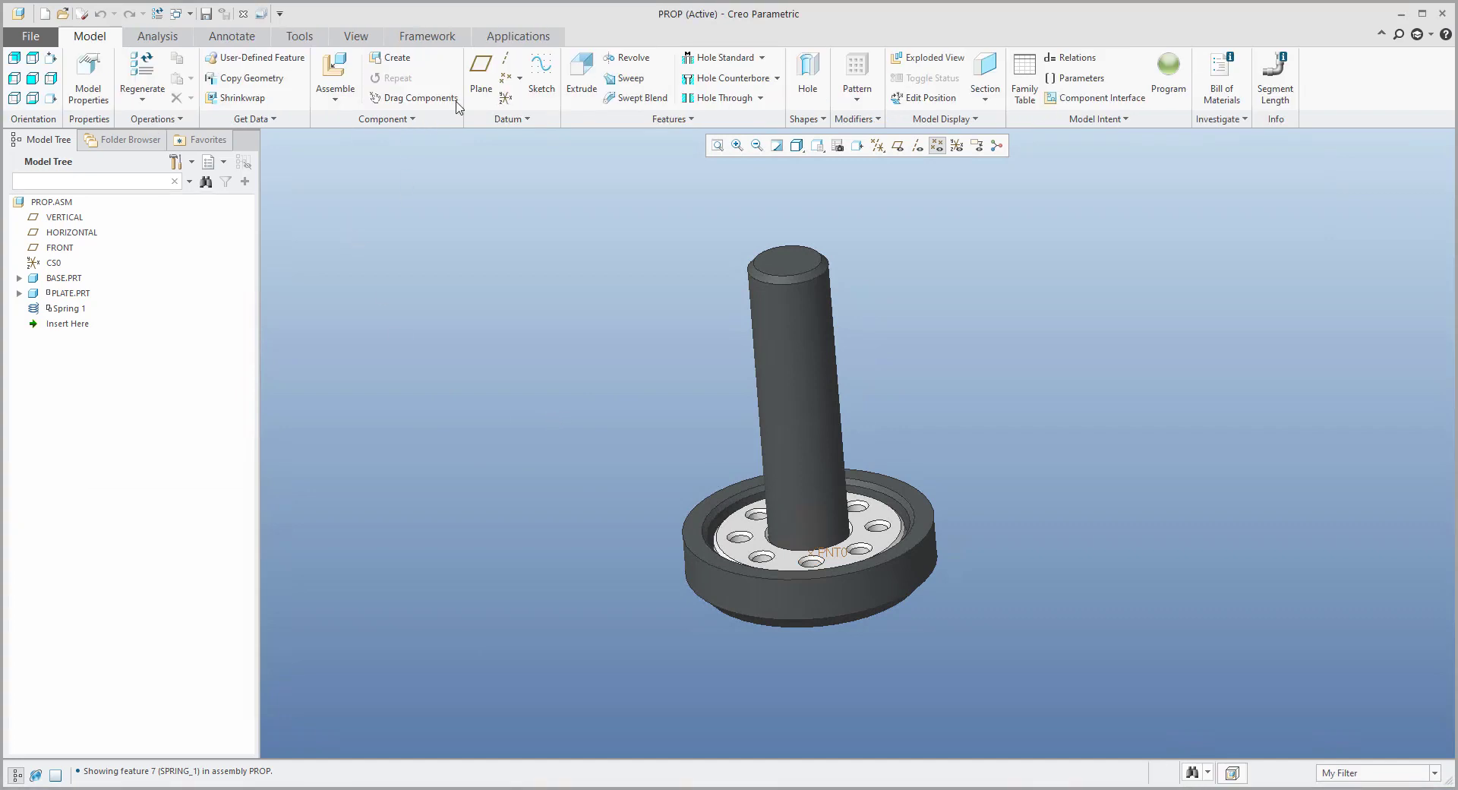
- Apply the 135mm snapshot with Drag Components, then open PLATE.PRT from the Model Tree
left_click(422, 98)
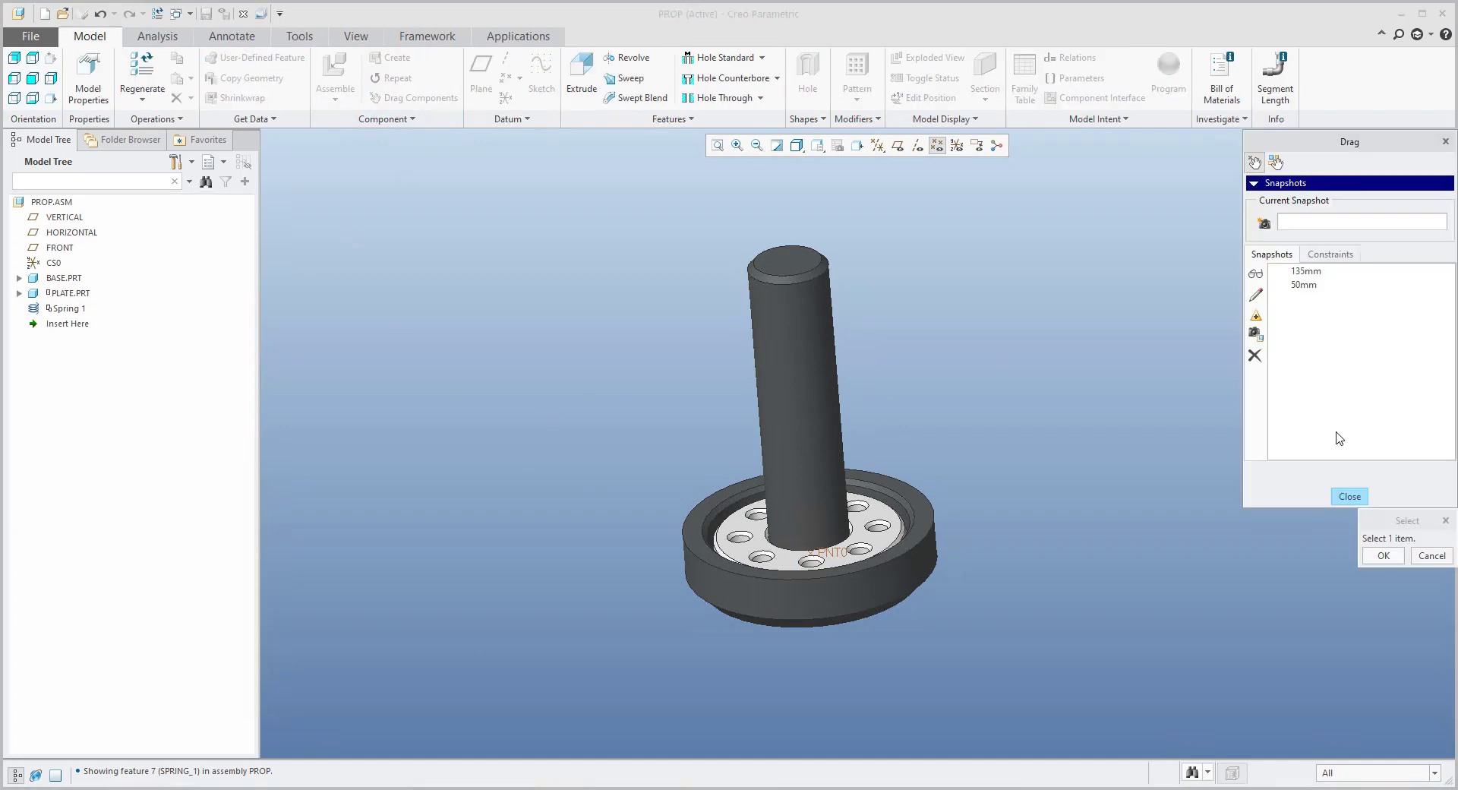
double_click(1306, 271)
left_click(1349, 496)
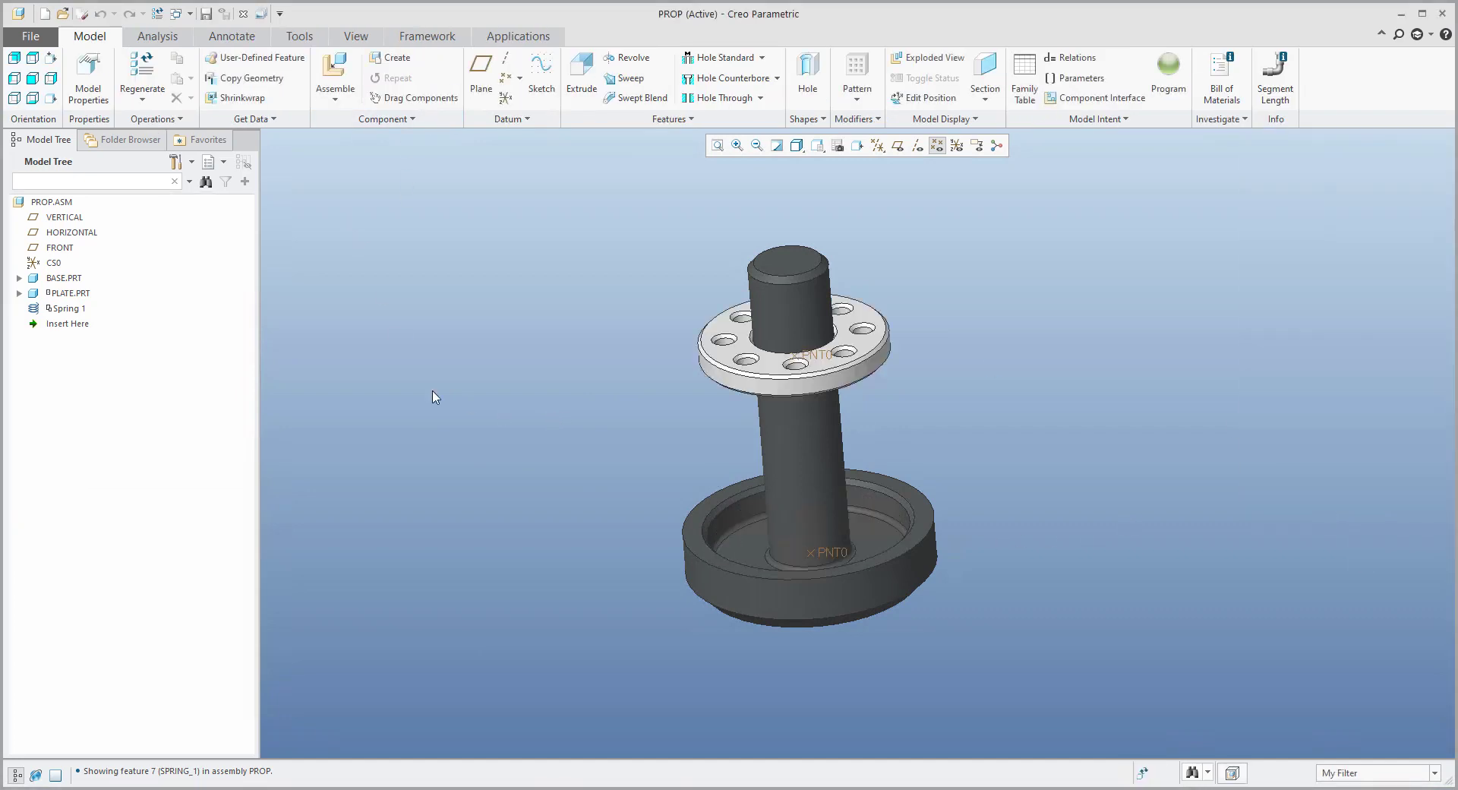
left_click(66, 293)
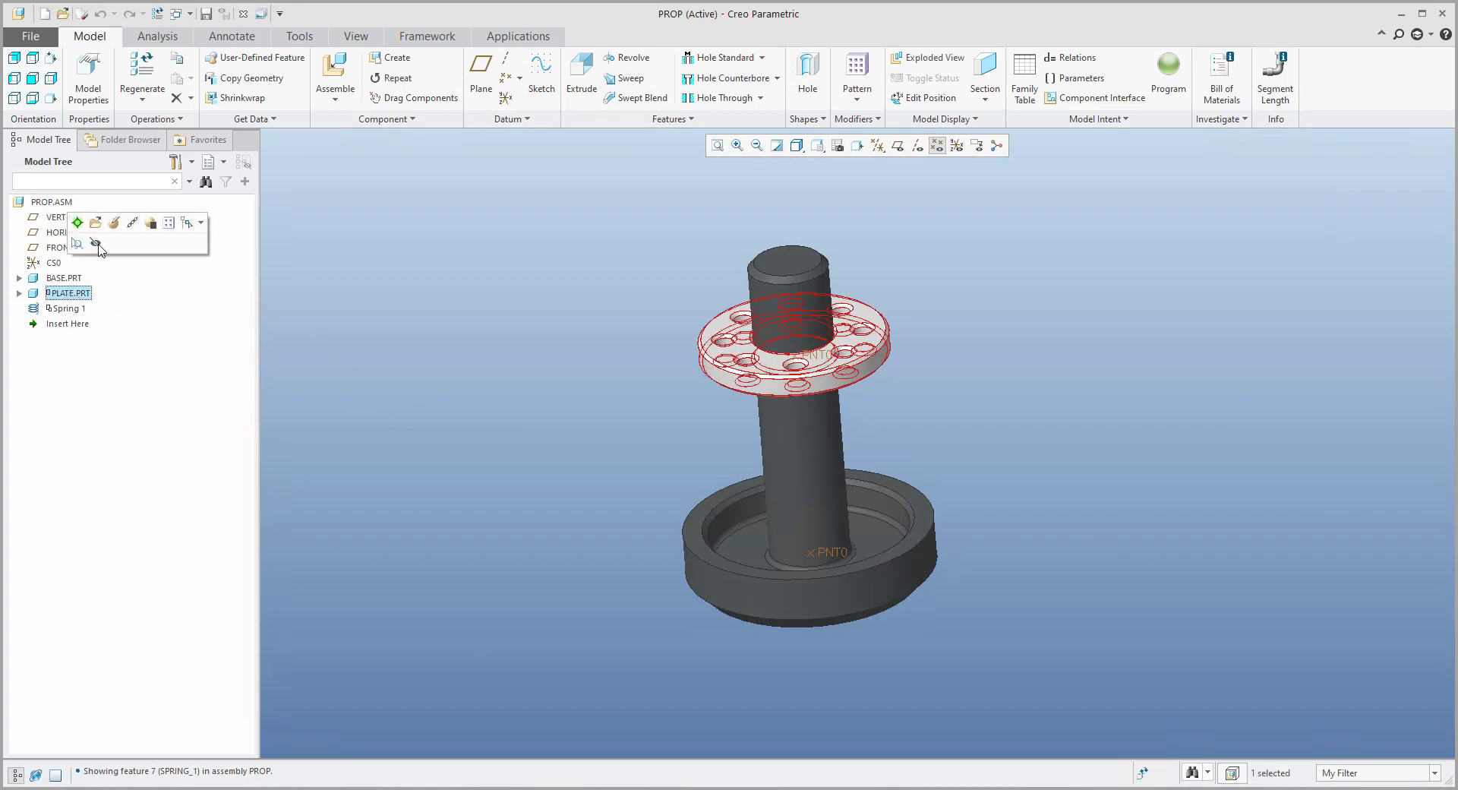
left_click(114, 224)
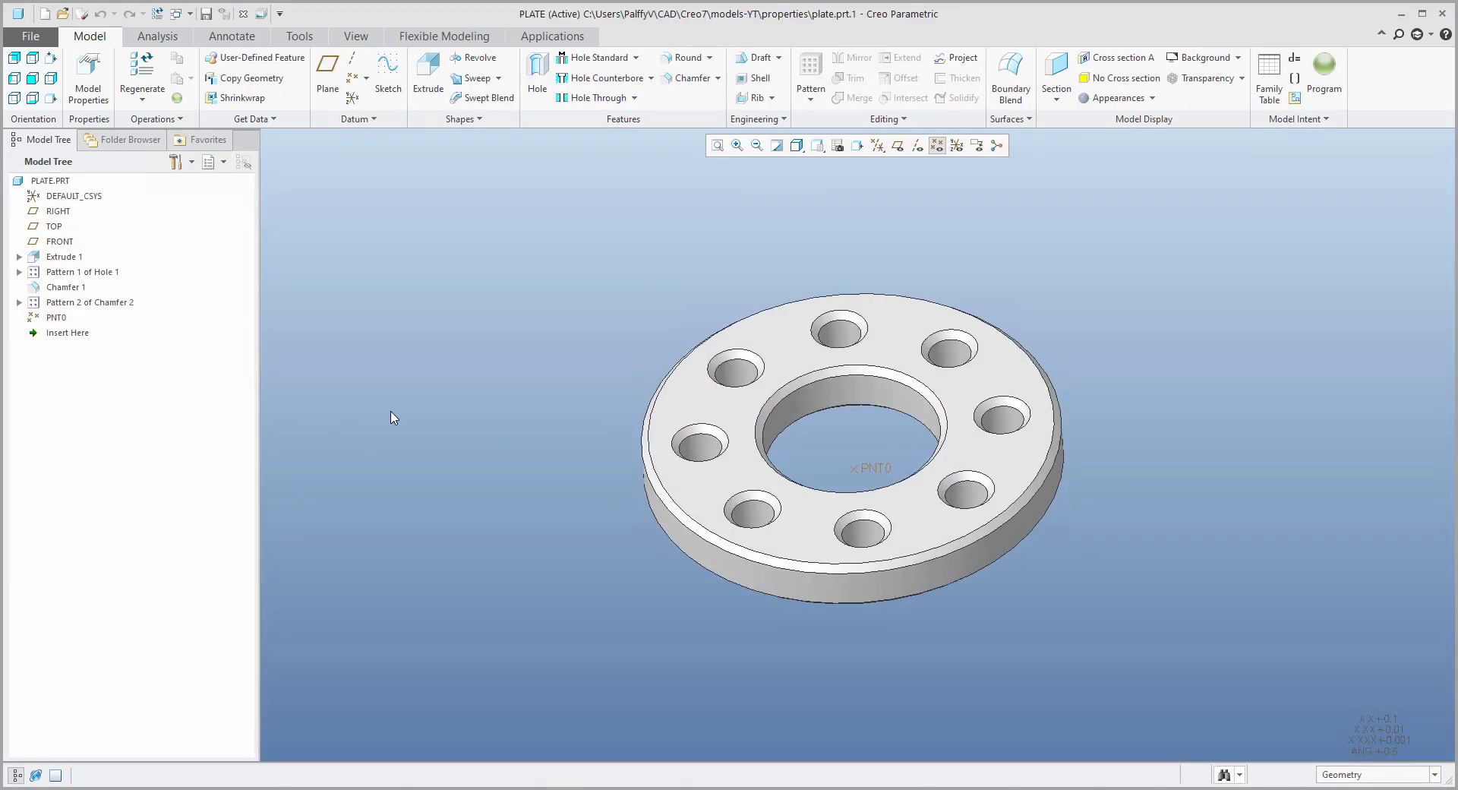
- Assign steel.mtl as PLATE.PRT's material in Model Properties, then close the plate window
left_click(84, 93)
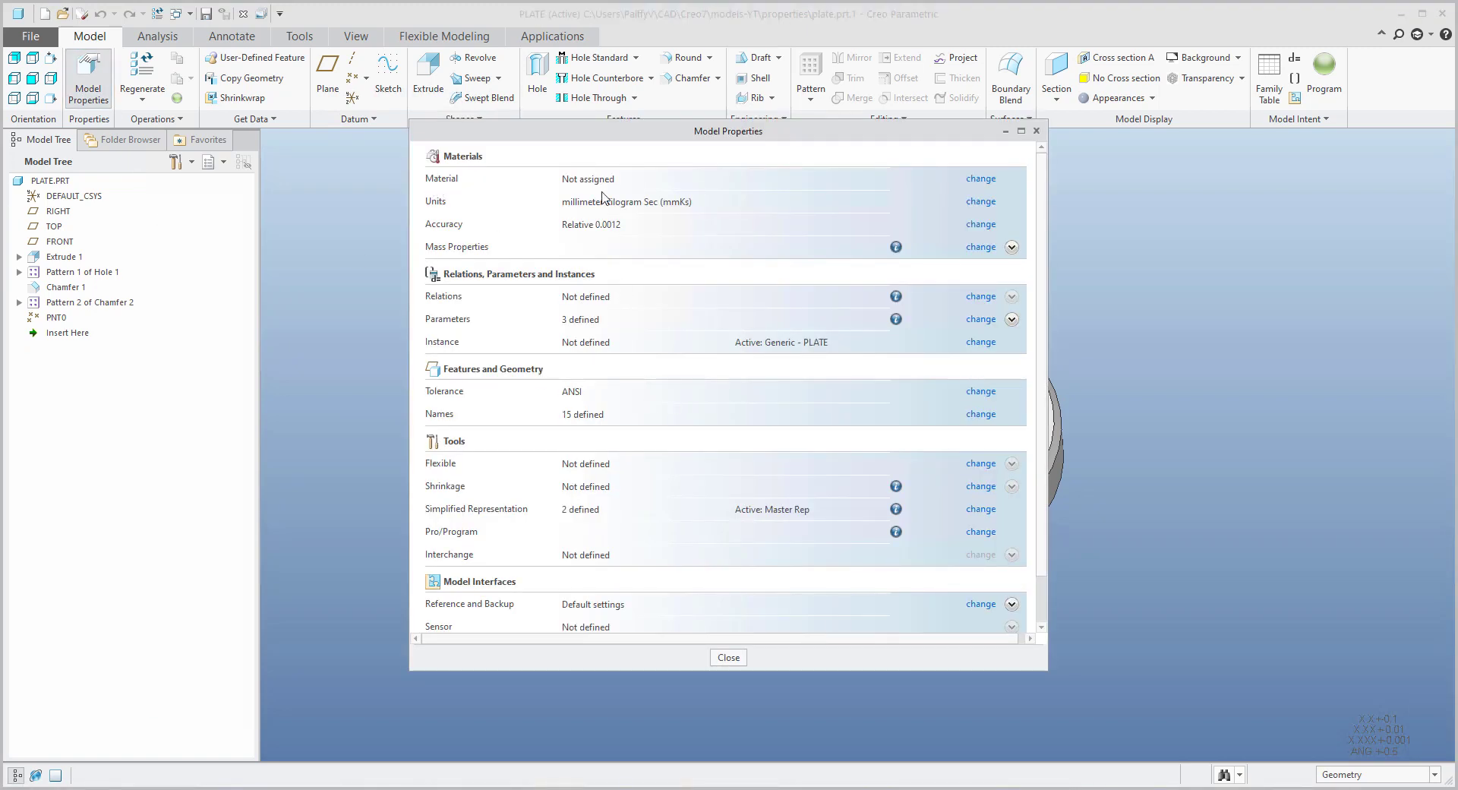
left_click(979, 181)
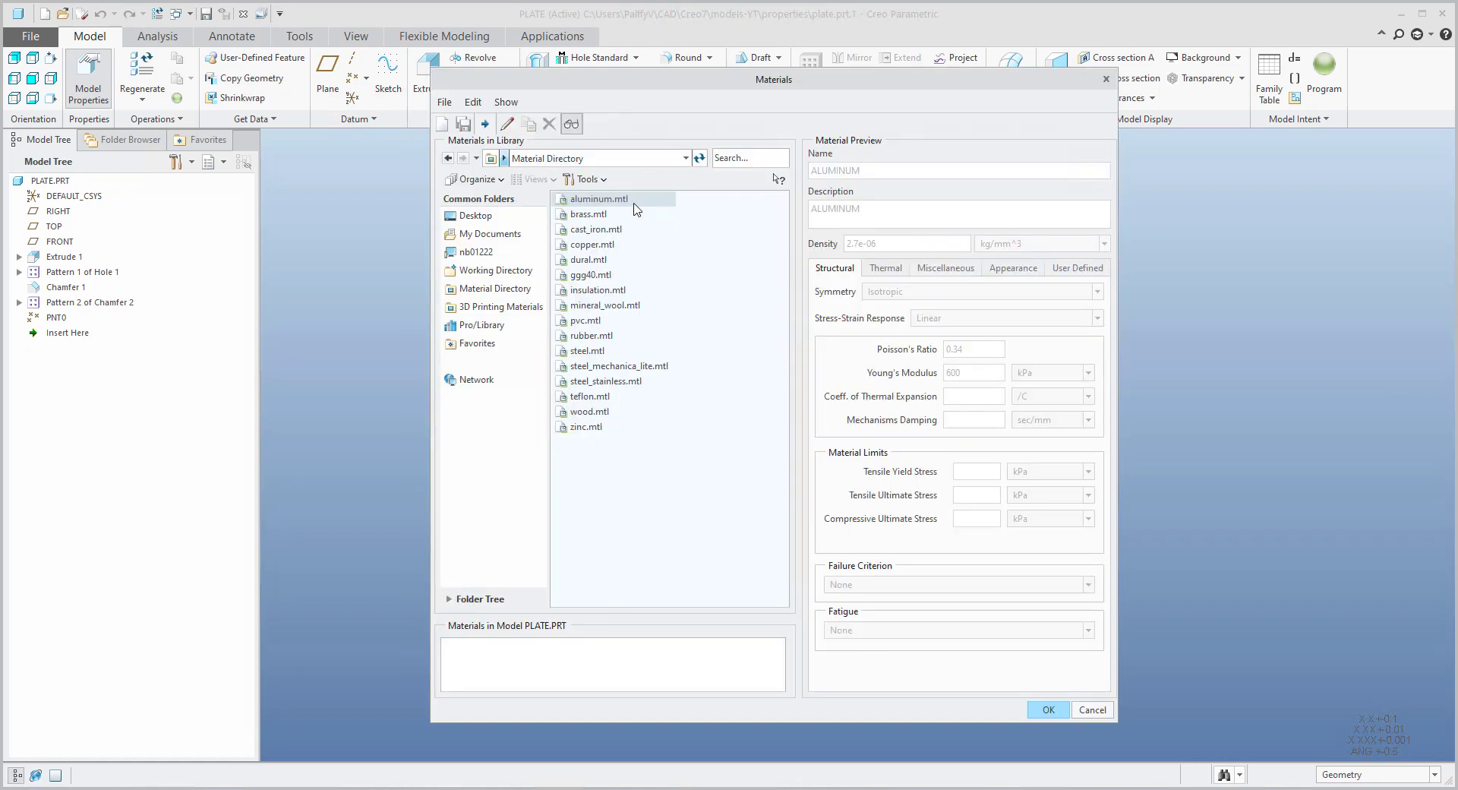
double_click(585, 351)
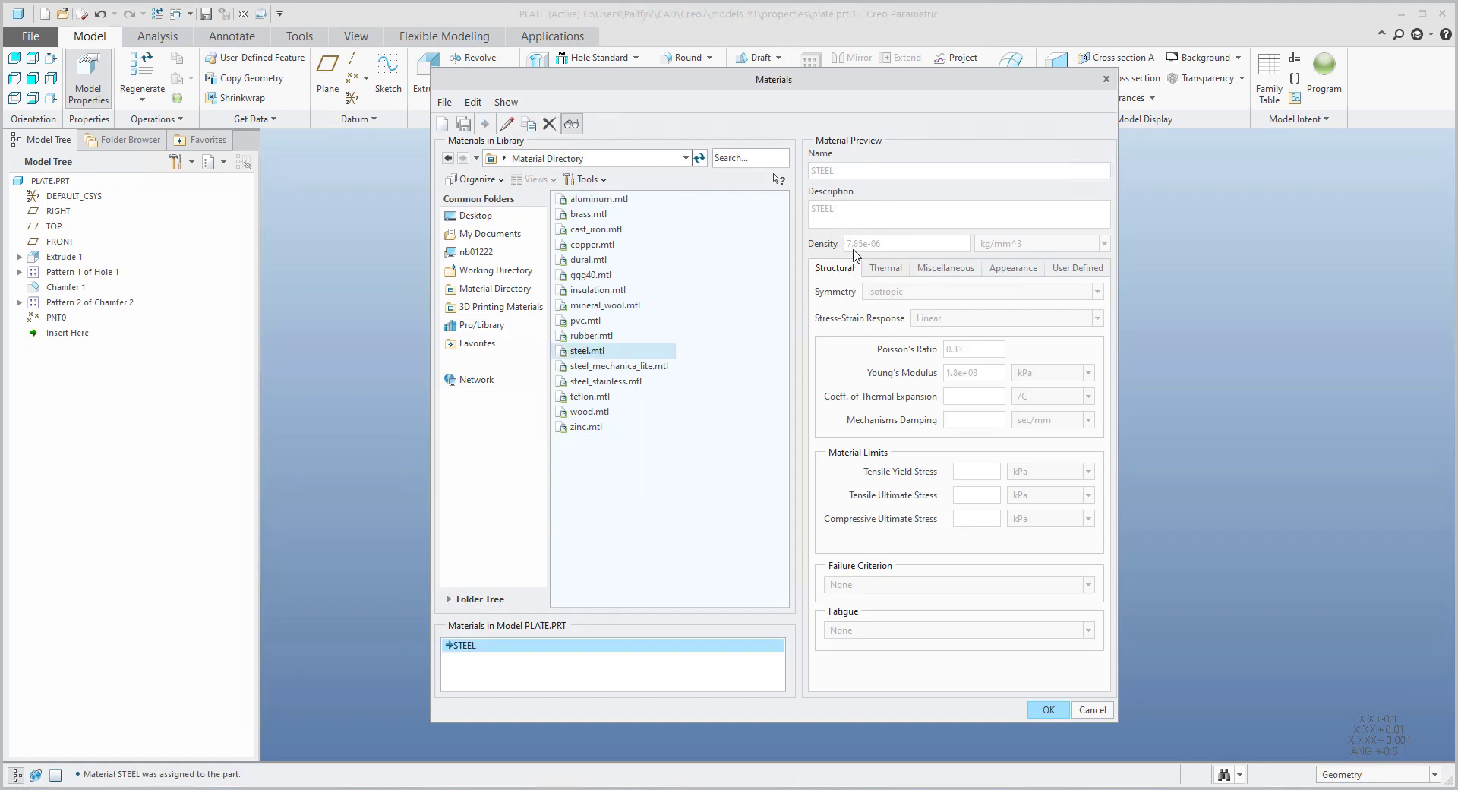
left_click(1046, 711)
left_click(735, 664)
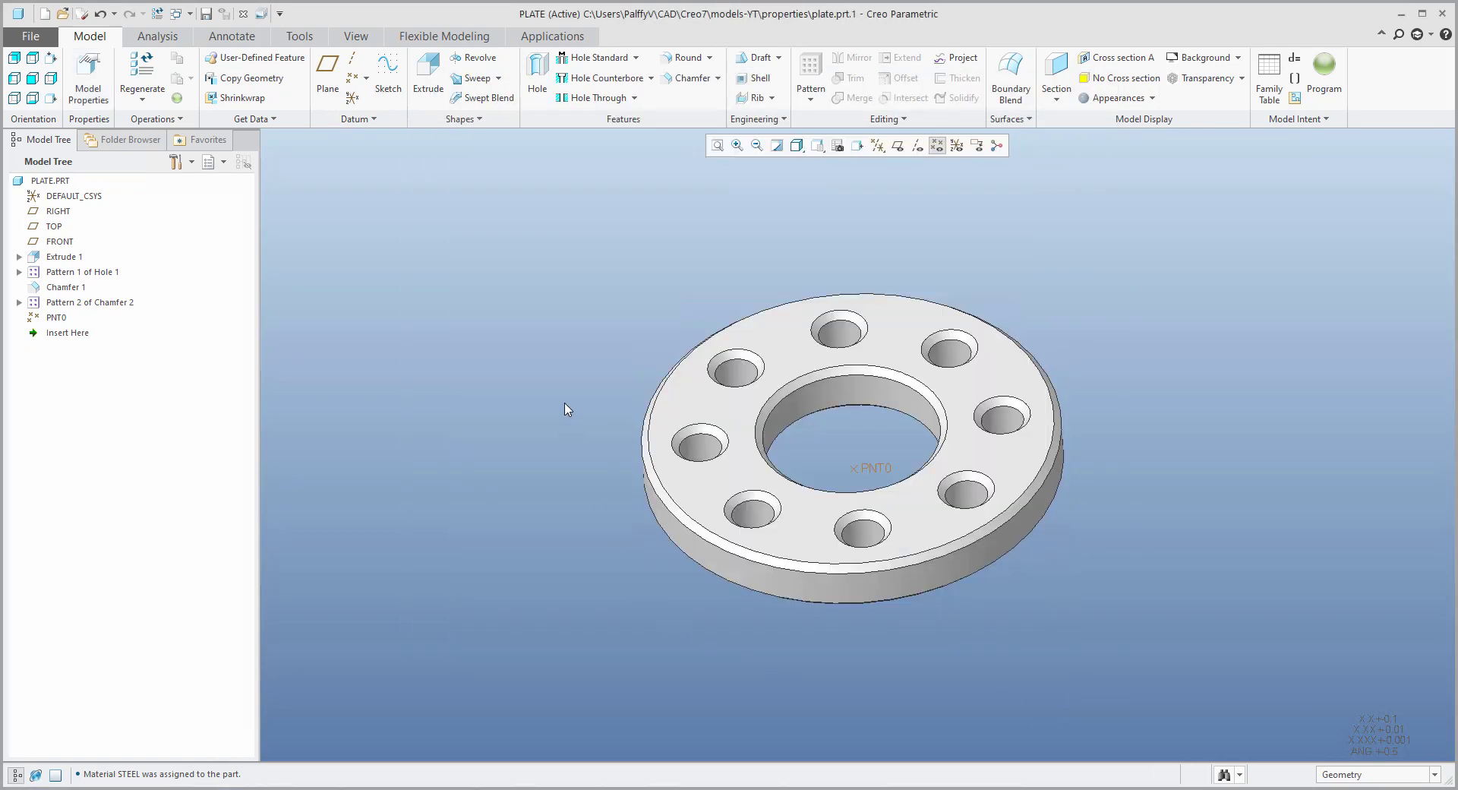
middle_click_drag(556, 364, 555, 387)
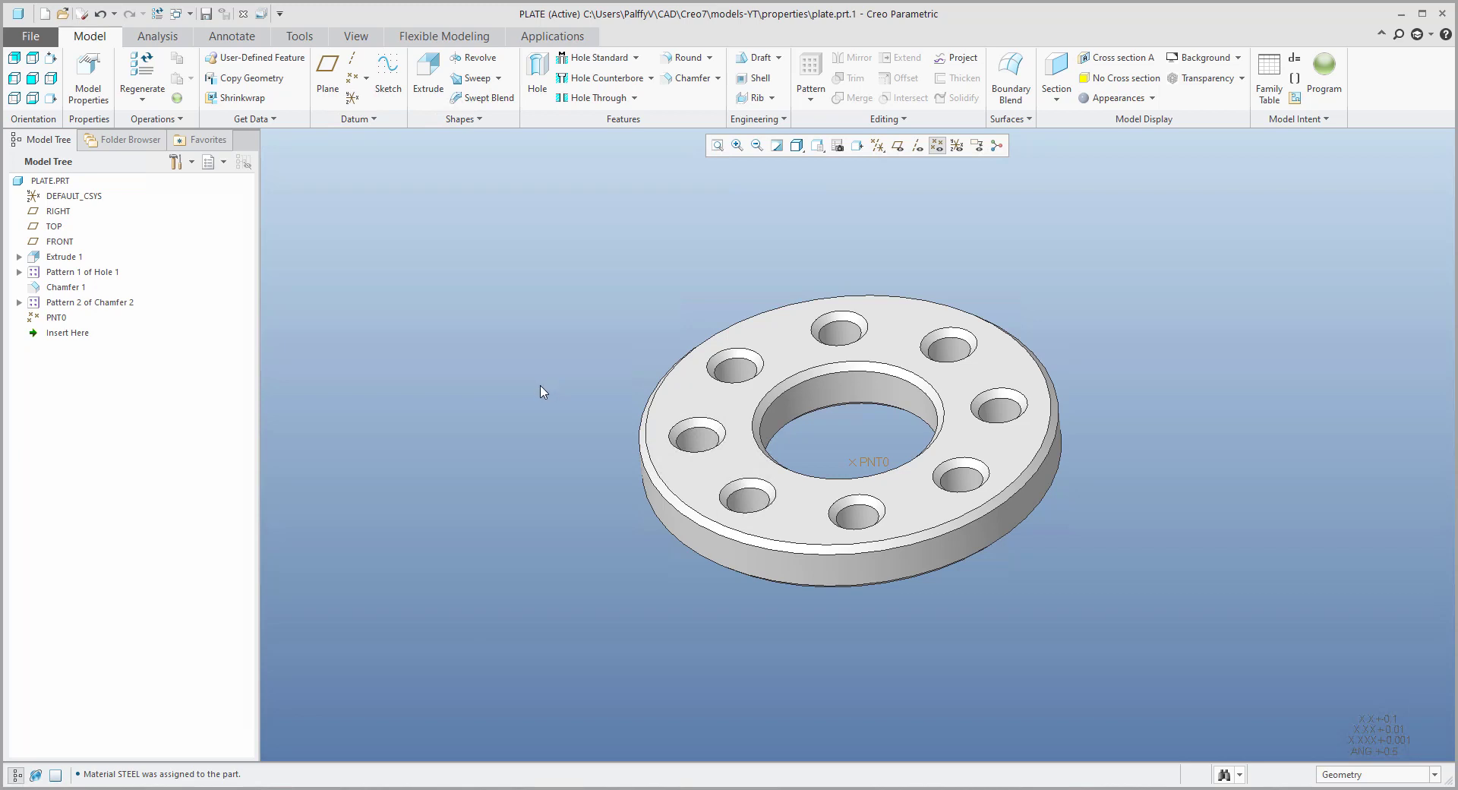
left_click(243, 13)
left_click(522, 40)
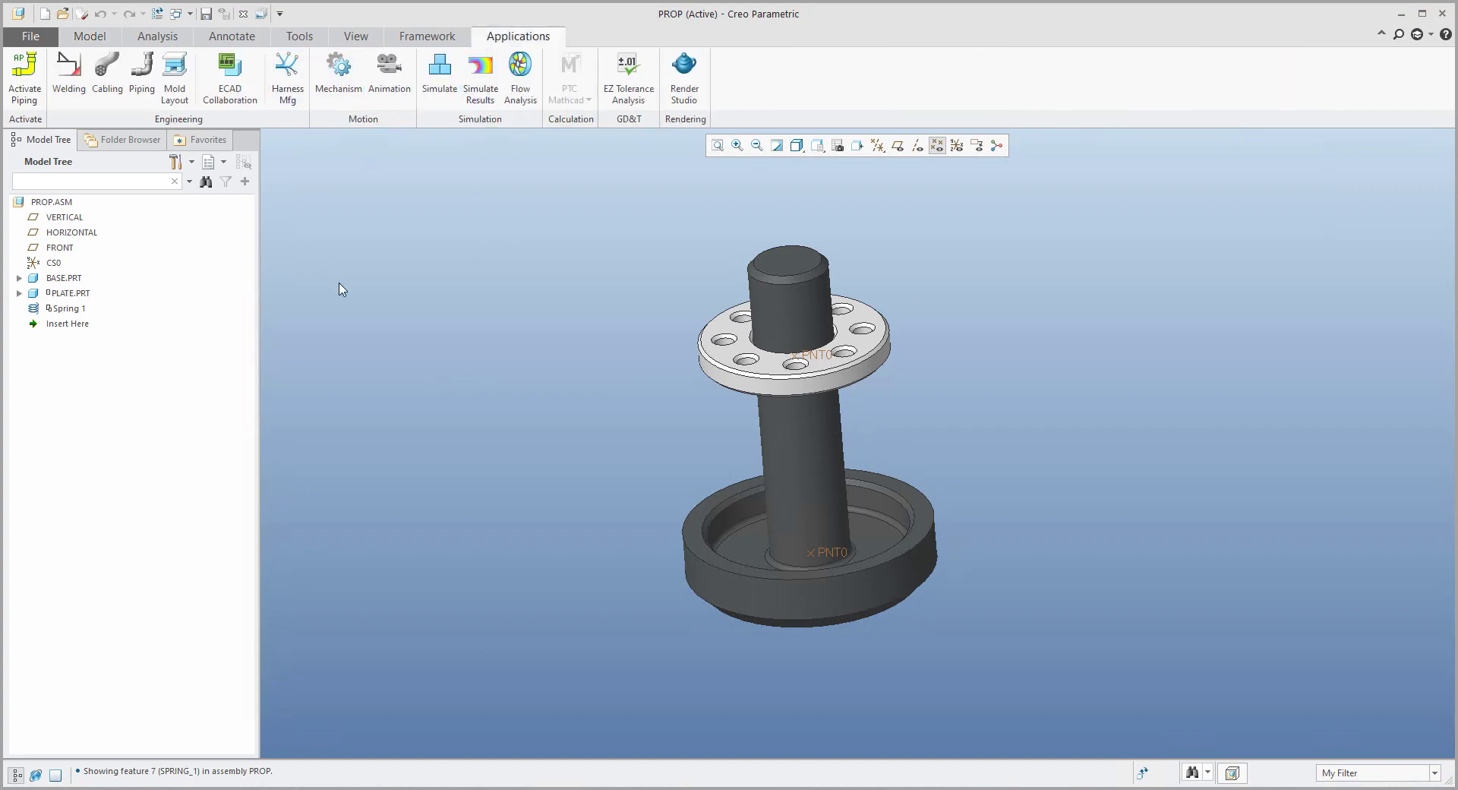
- Re-enter Mechanism, edit AnalysisDefinition1 (DYNAMICS) under ANALYSES, and run it again
left_click(338, 72)
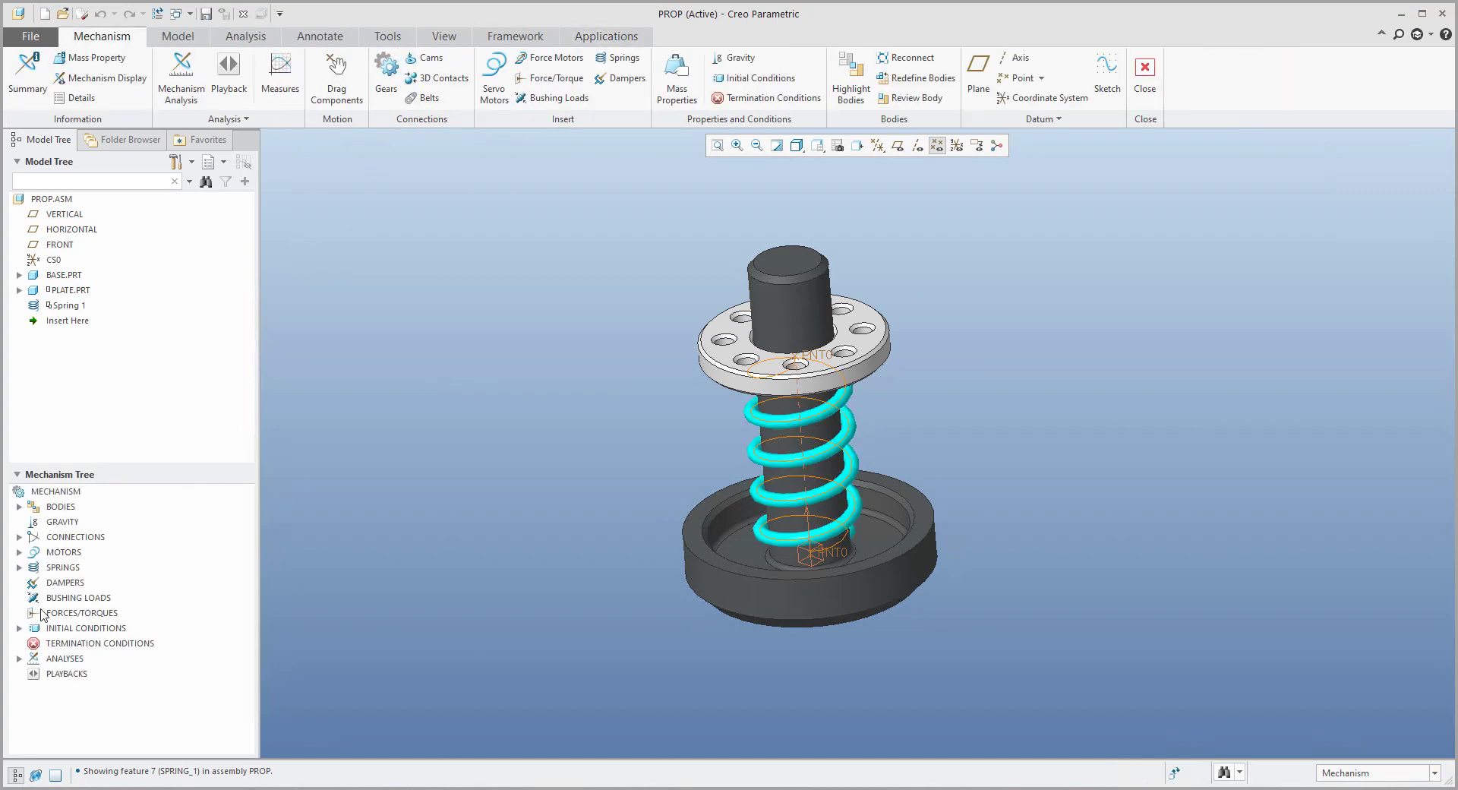
left_click(17, 659)
left_click(19, 659)
left_click(80, 675)
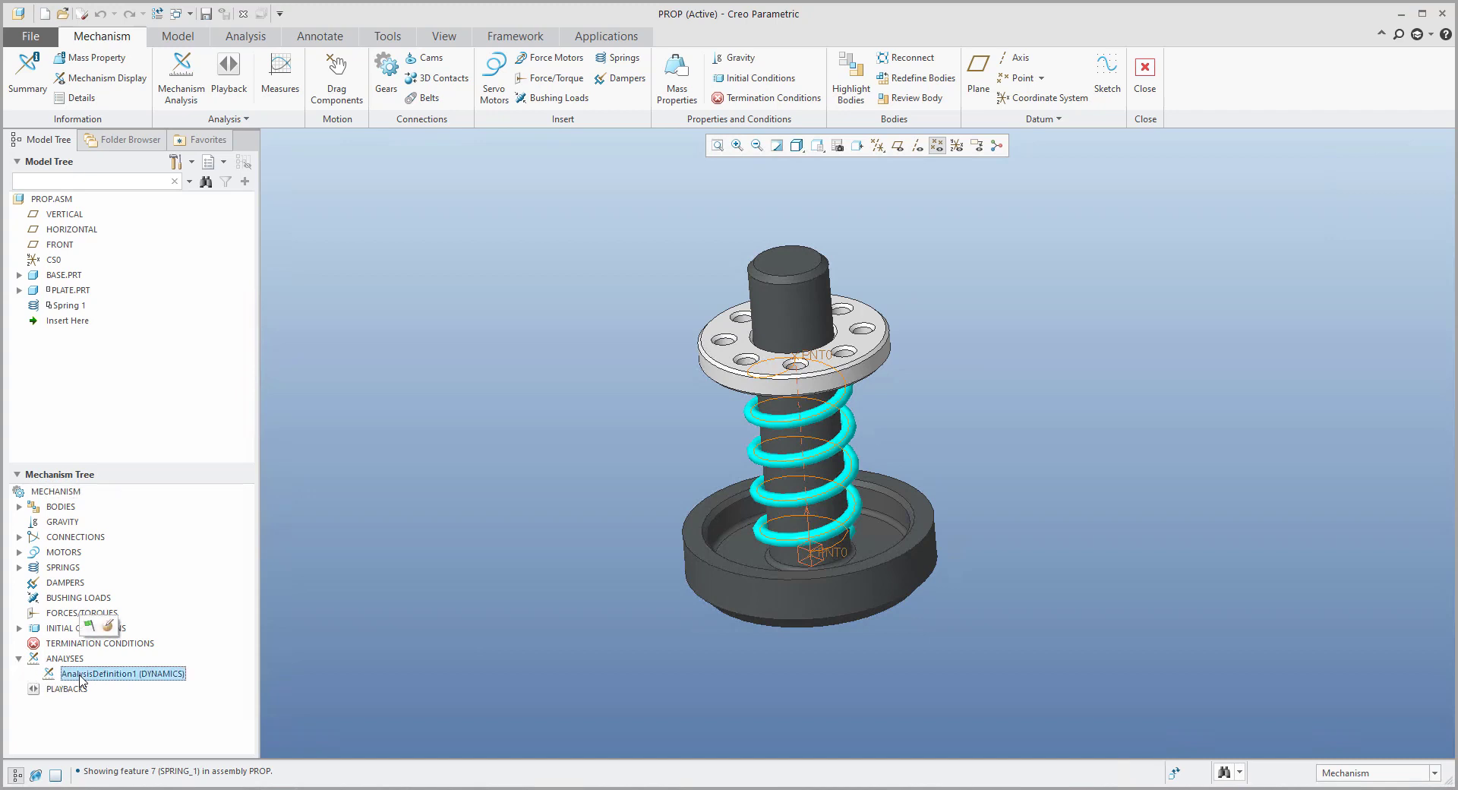
left_click(108, 625)
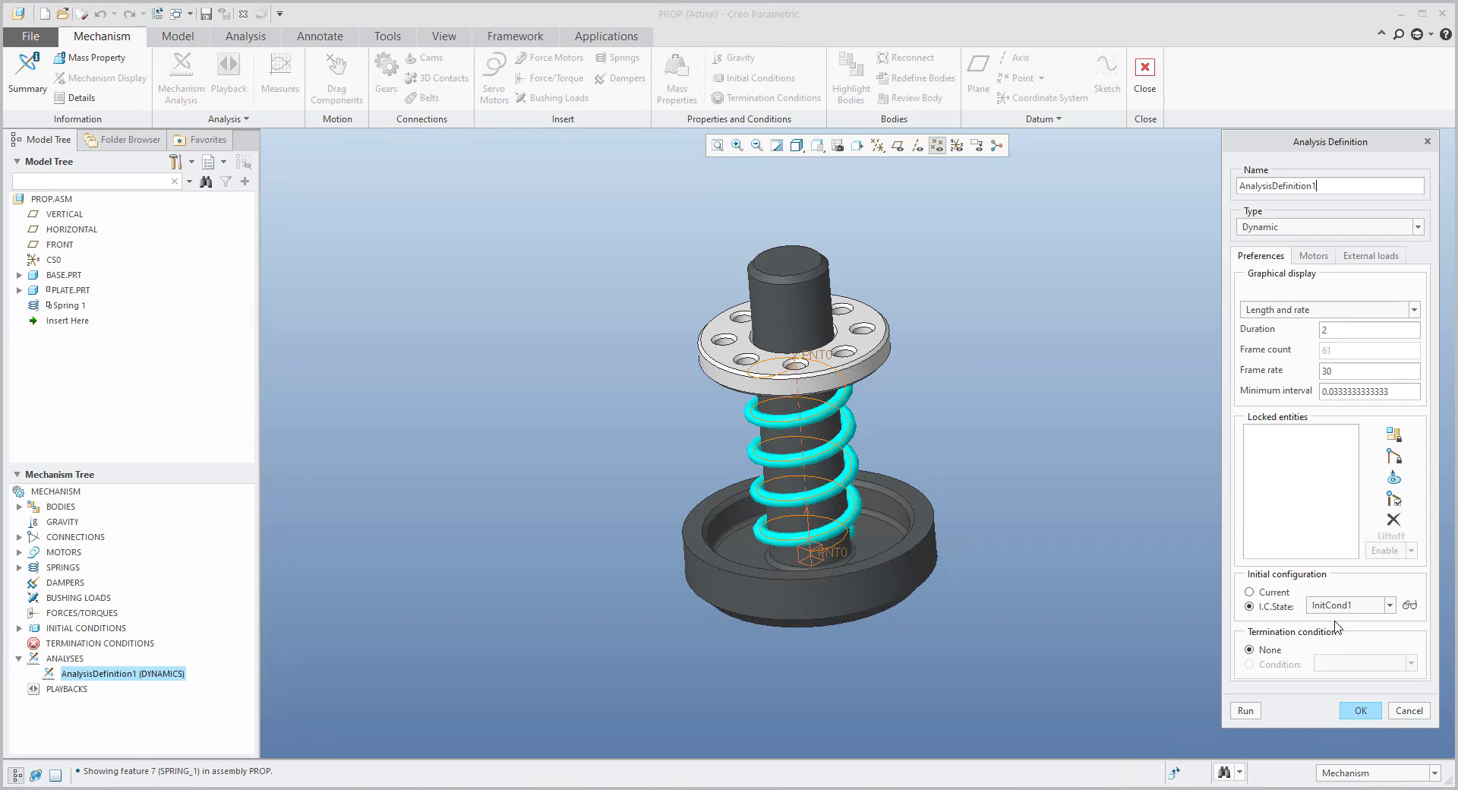
left_click(1246, 710)
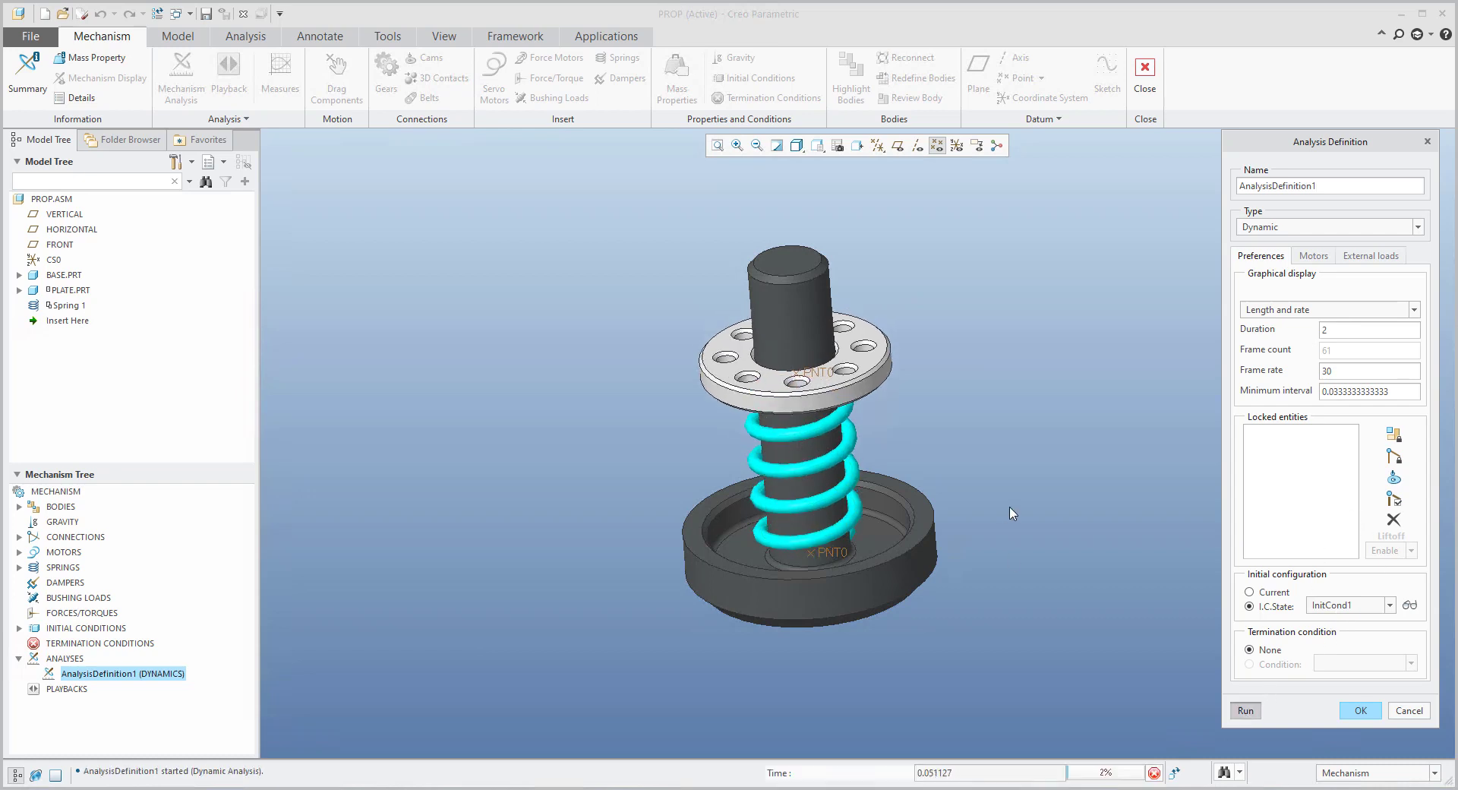